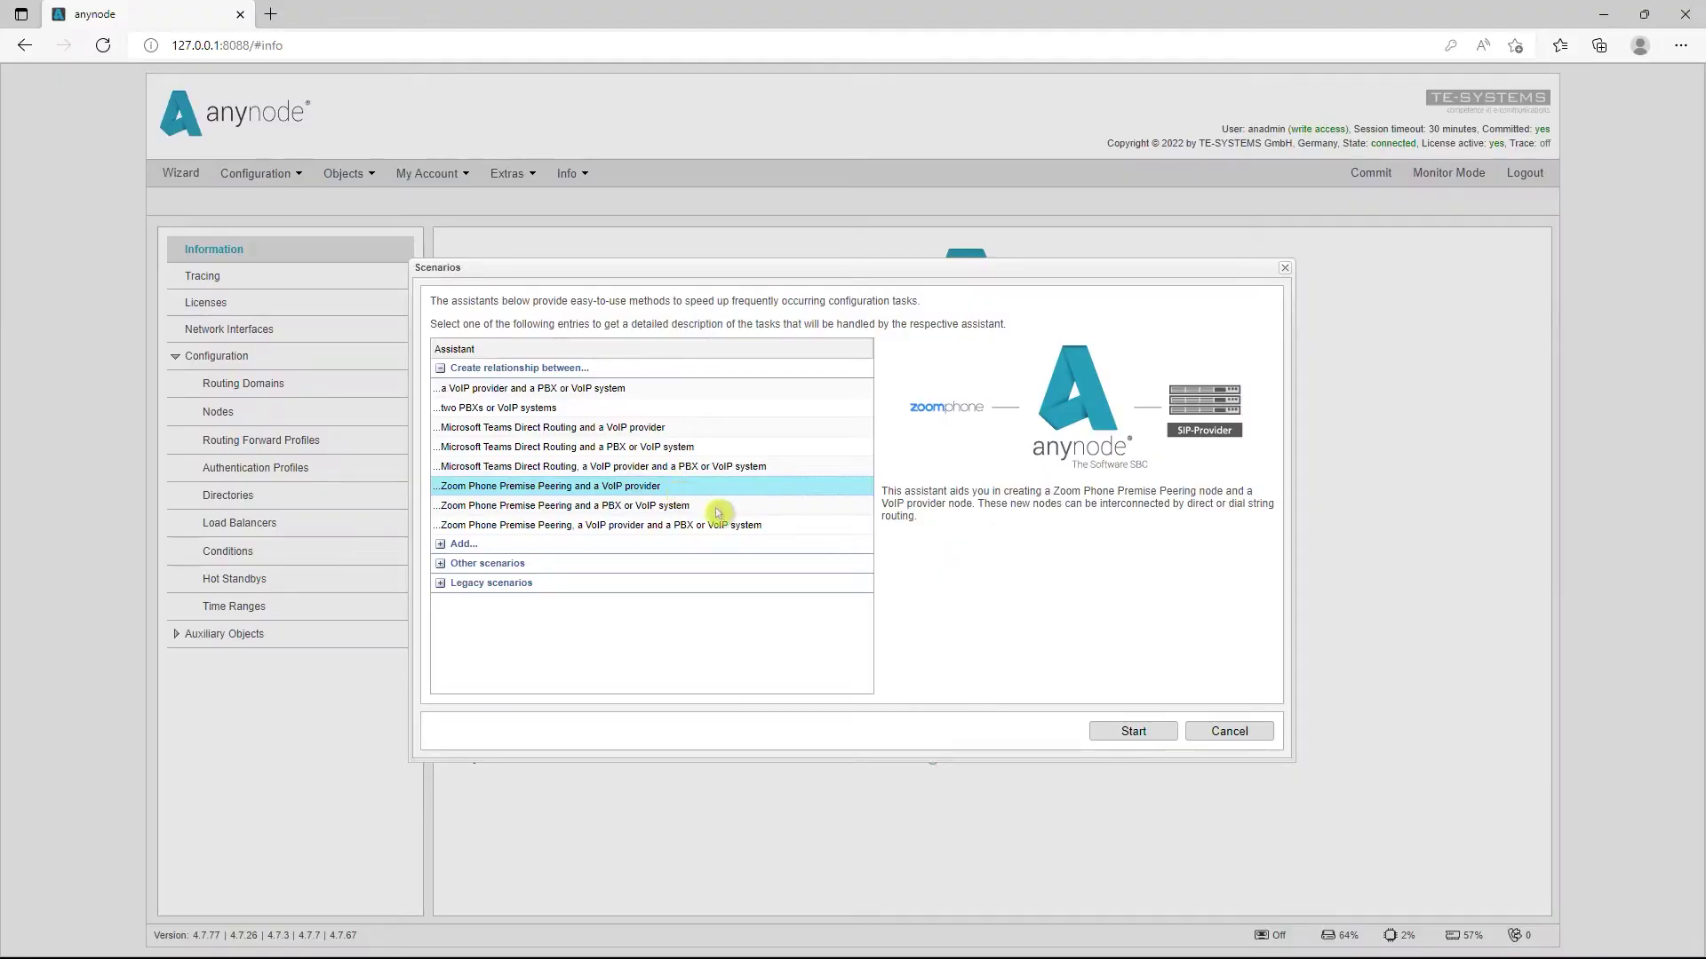
- Select and start the Zoom Phone Premise Peering, VoIP provider and PBX scenario
{"action": "left_click", "coordinate": [718, 510]}
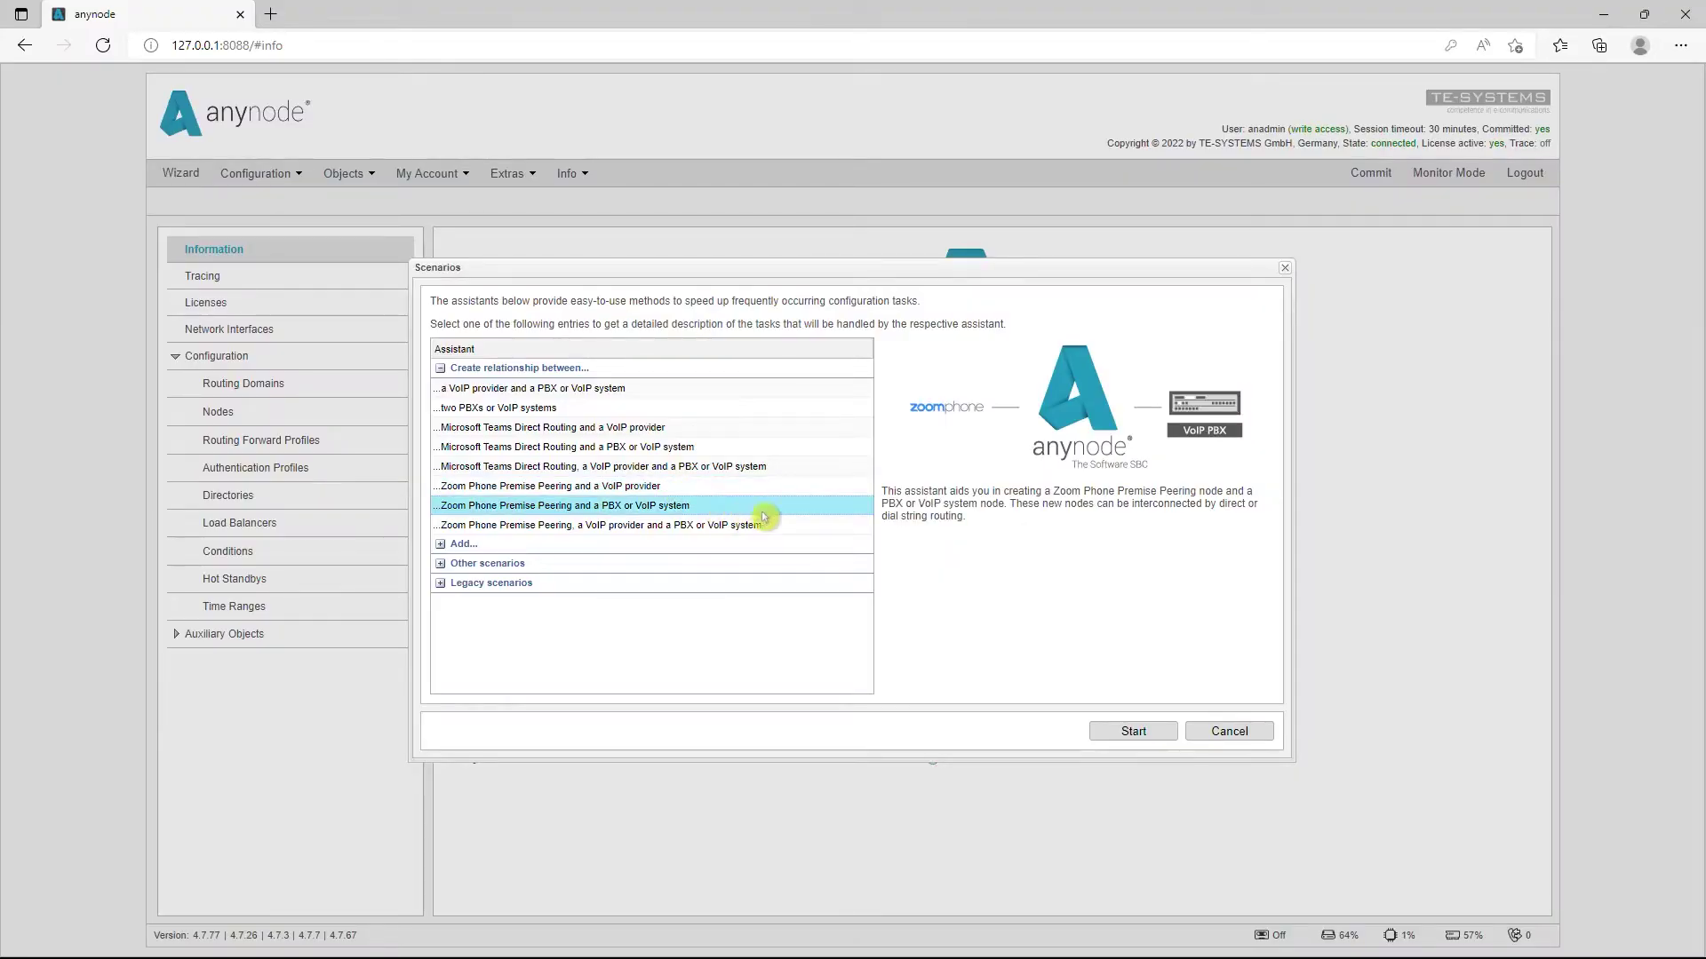
{"action": "left_click", "coordinate": [787, 527]}
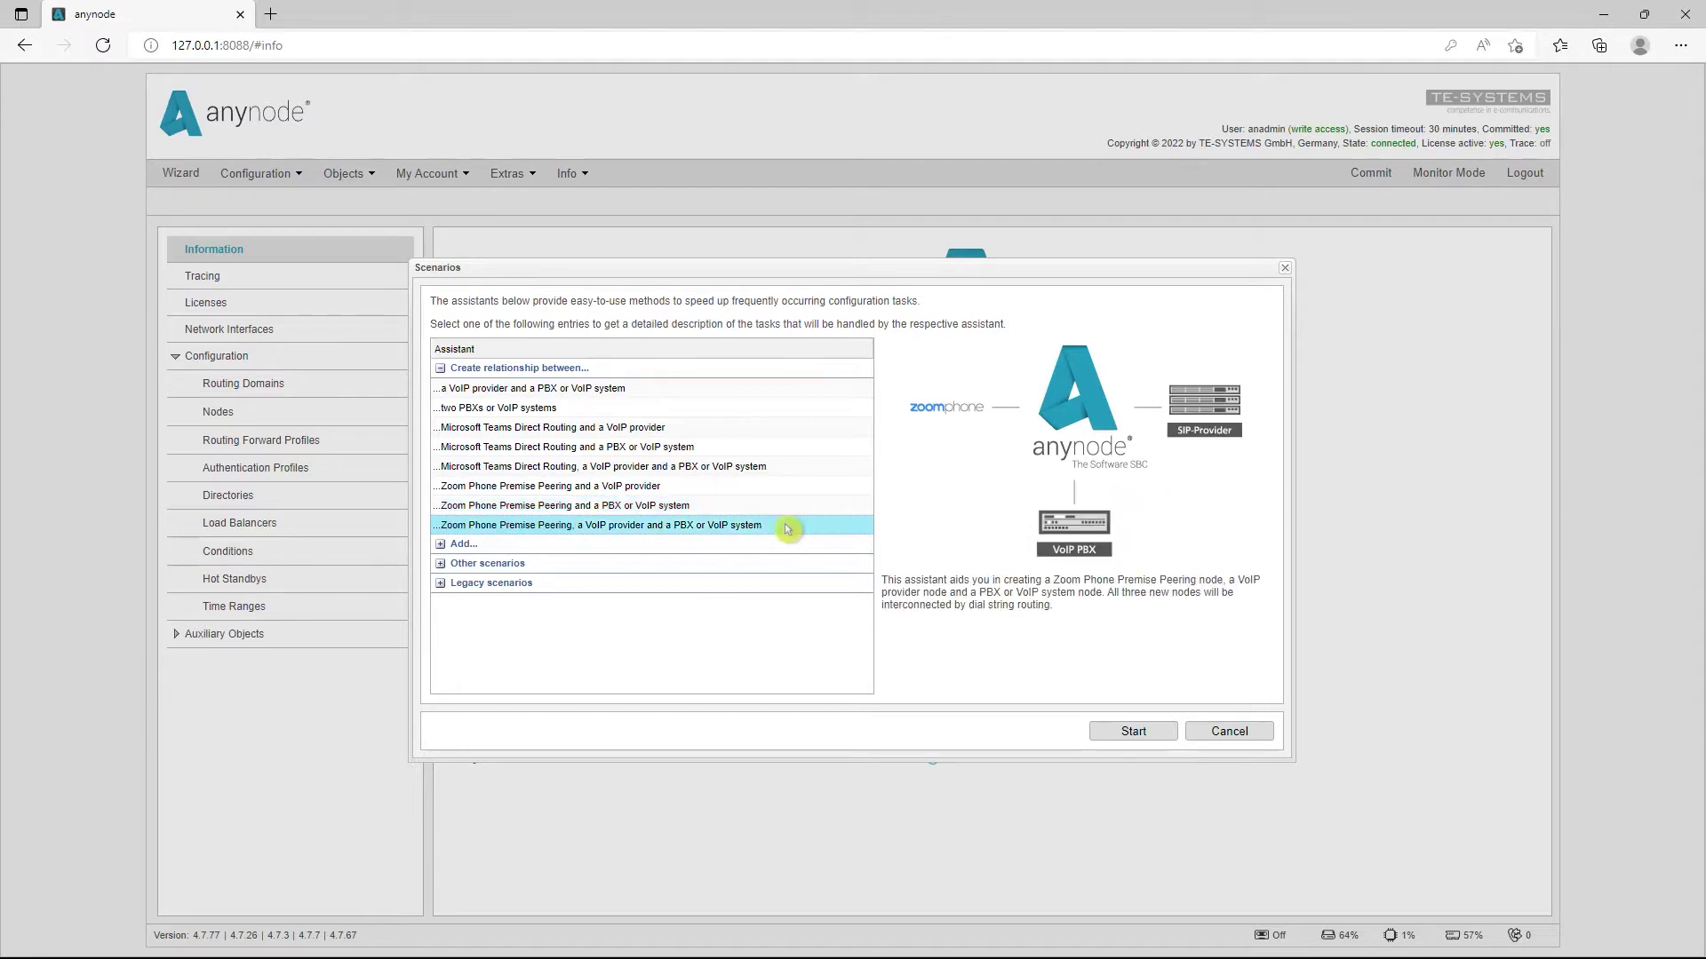
{"action": "left_click", "coordinate": [1146, 731]}
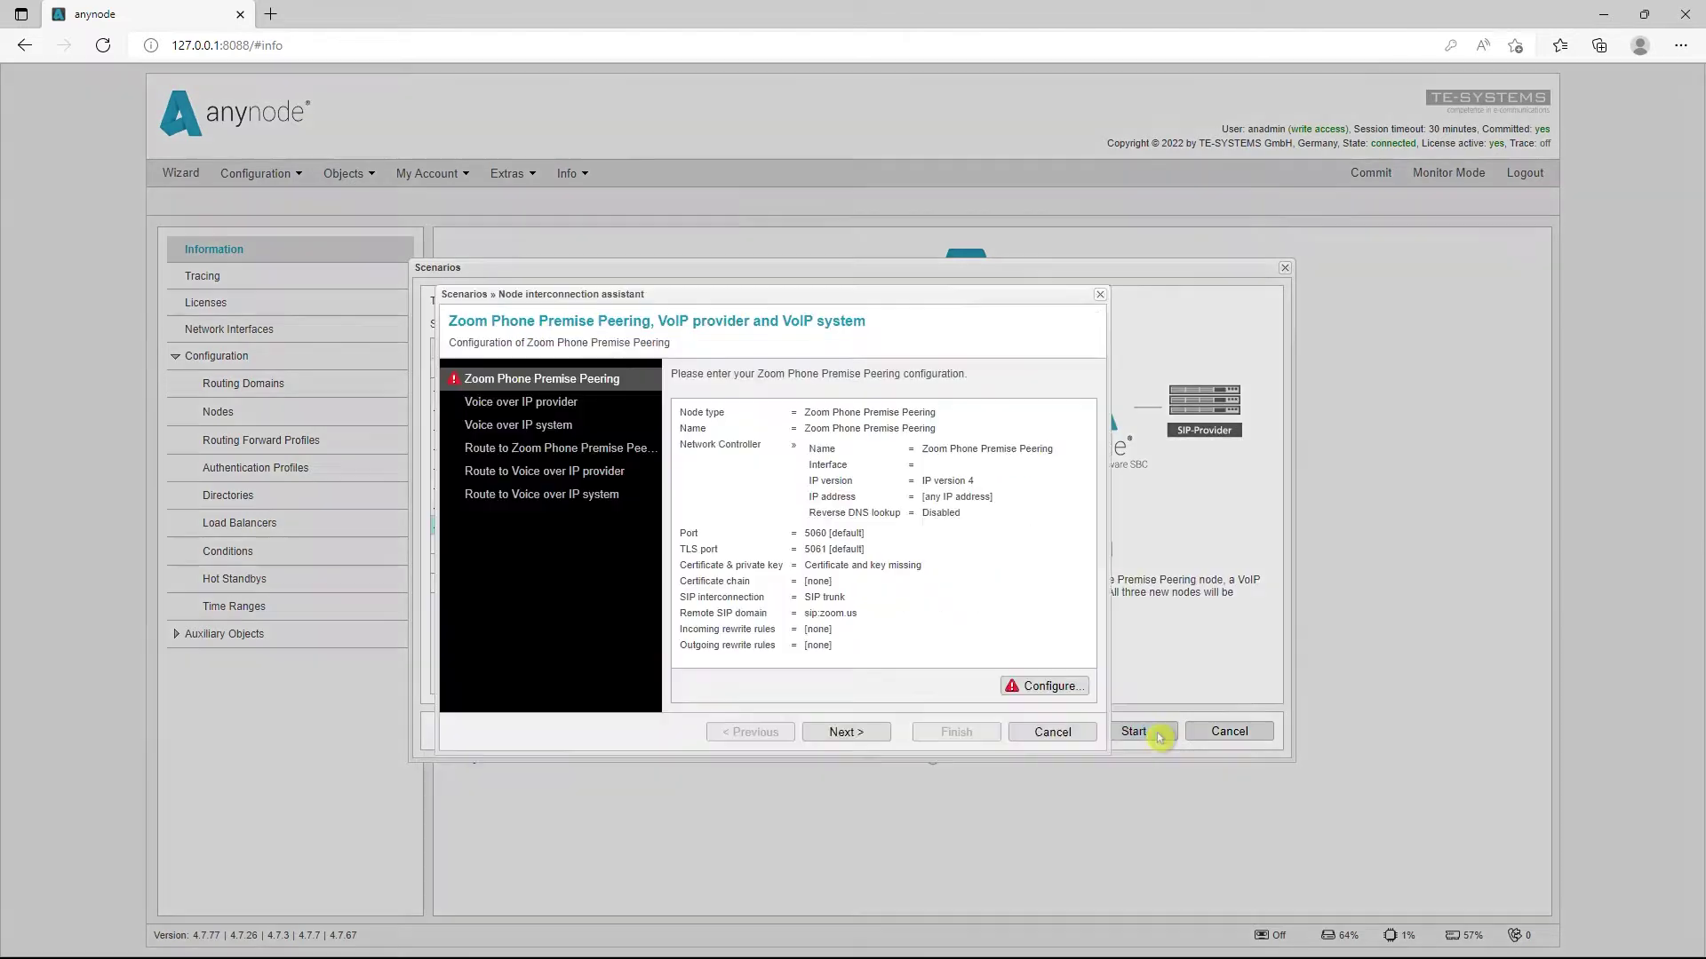
- Bind the new Zoom node to the Realtek PCIe GbE Family Controller address and continue
{"action": "left_click", "coordinate": [1067, 689]}
{"action": "left_click", "coordinate": [1067, 688]}
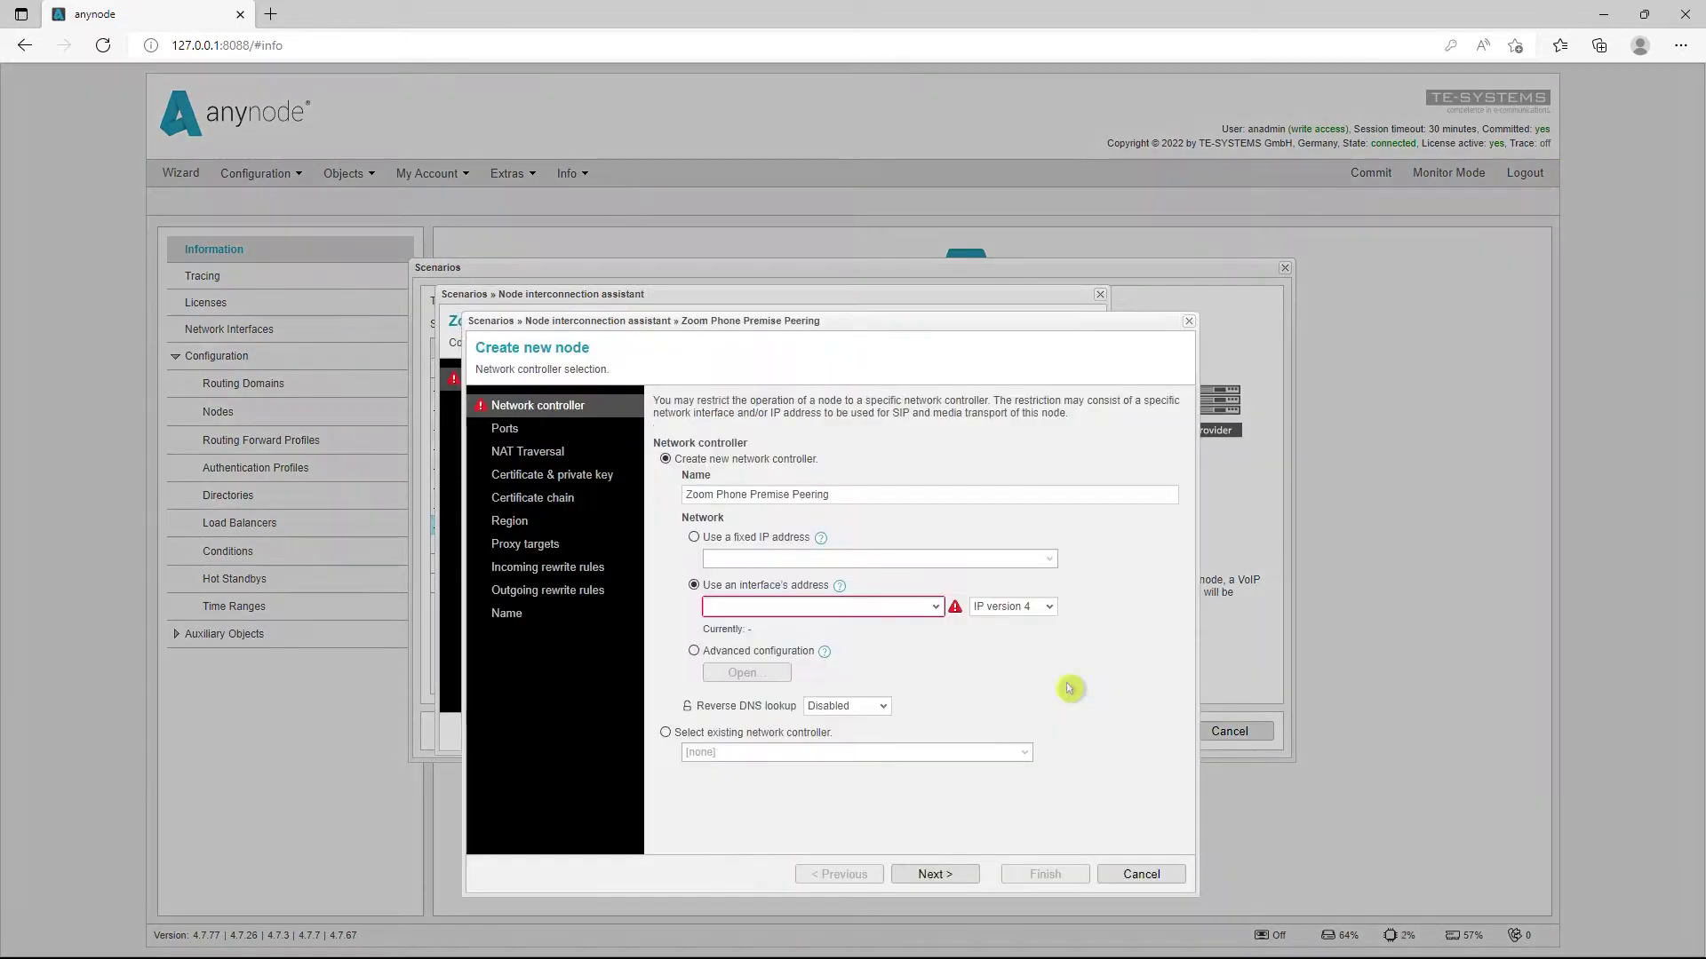
{"action": "left_click", "coordinate": [937, 608]}
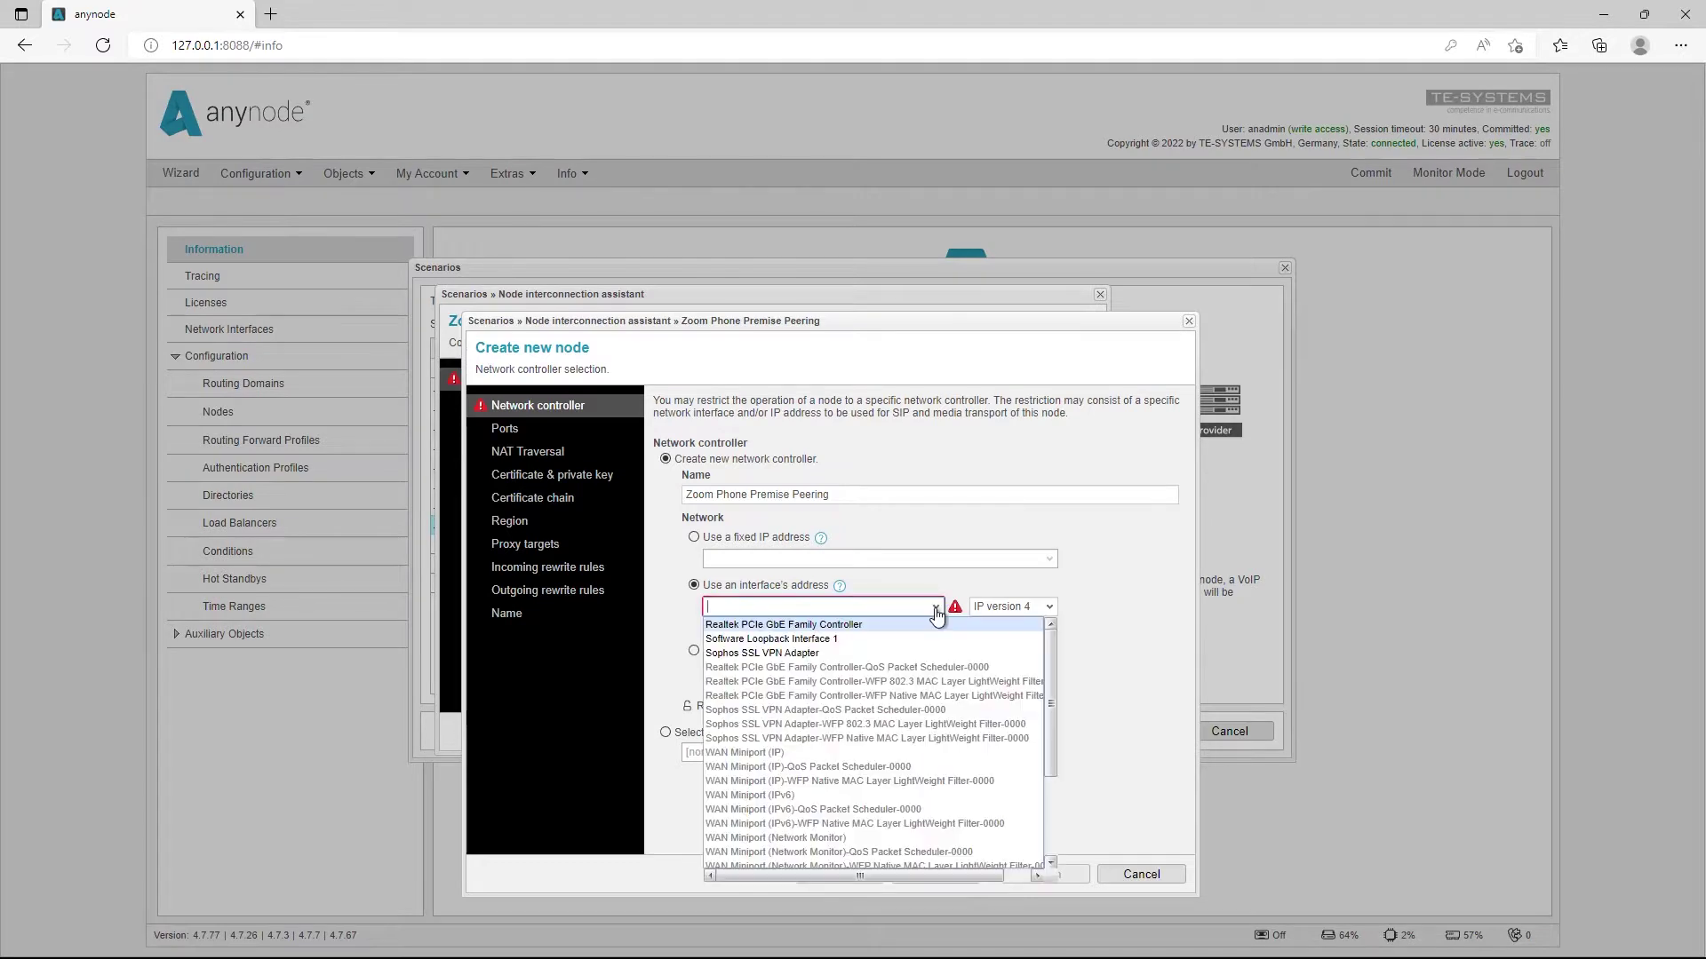
{"action": "left_click", "coordinate": [895, 628]}
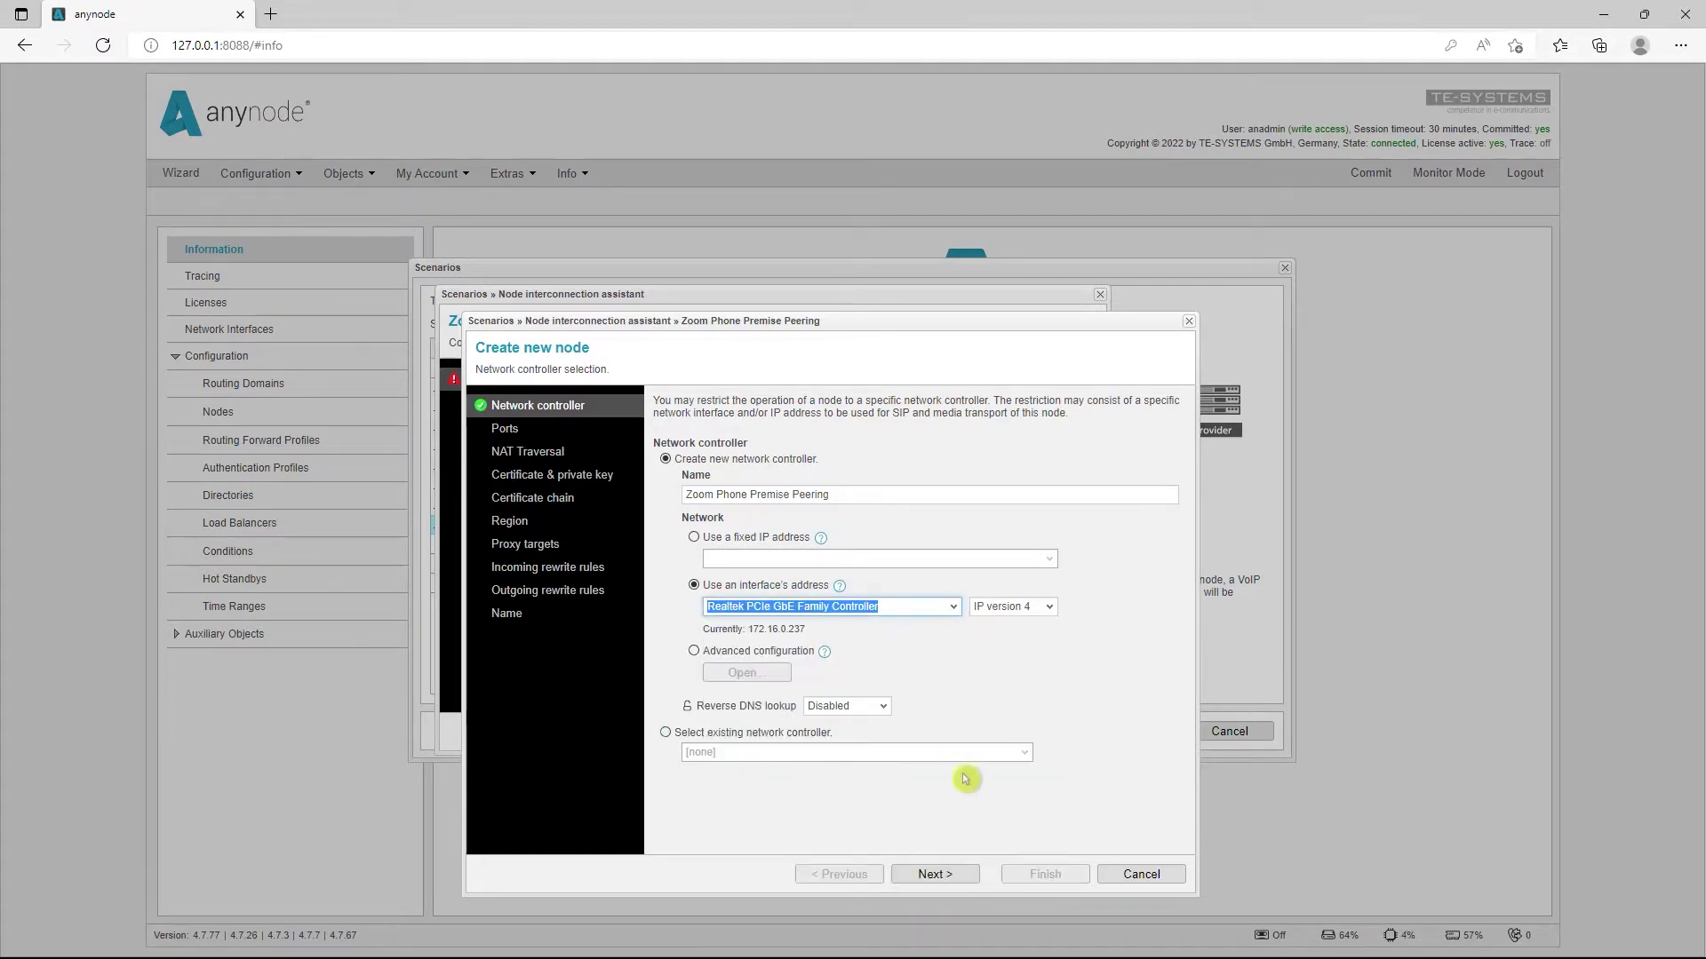
{"action": "left_click", "coordinate": [968, 876]}
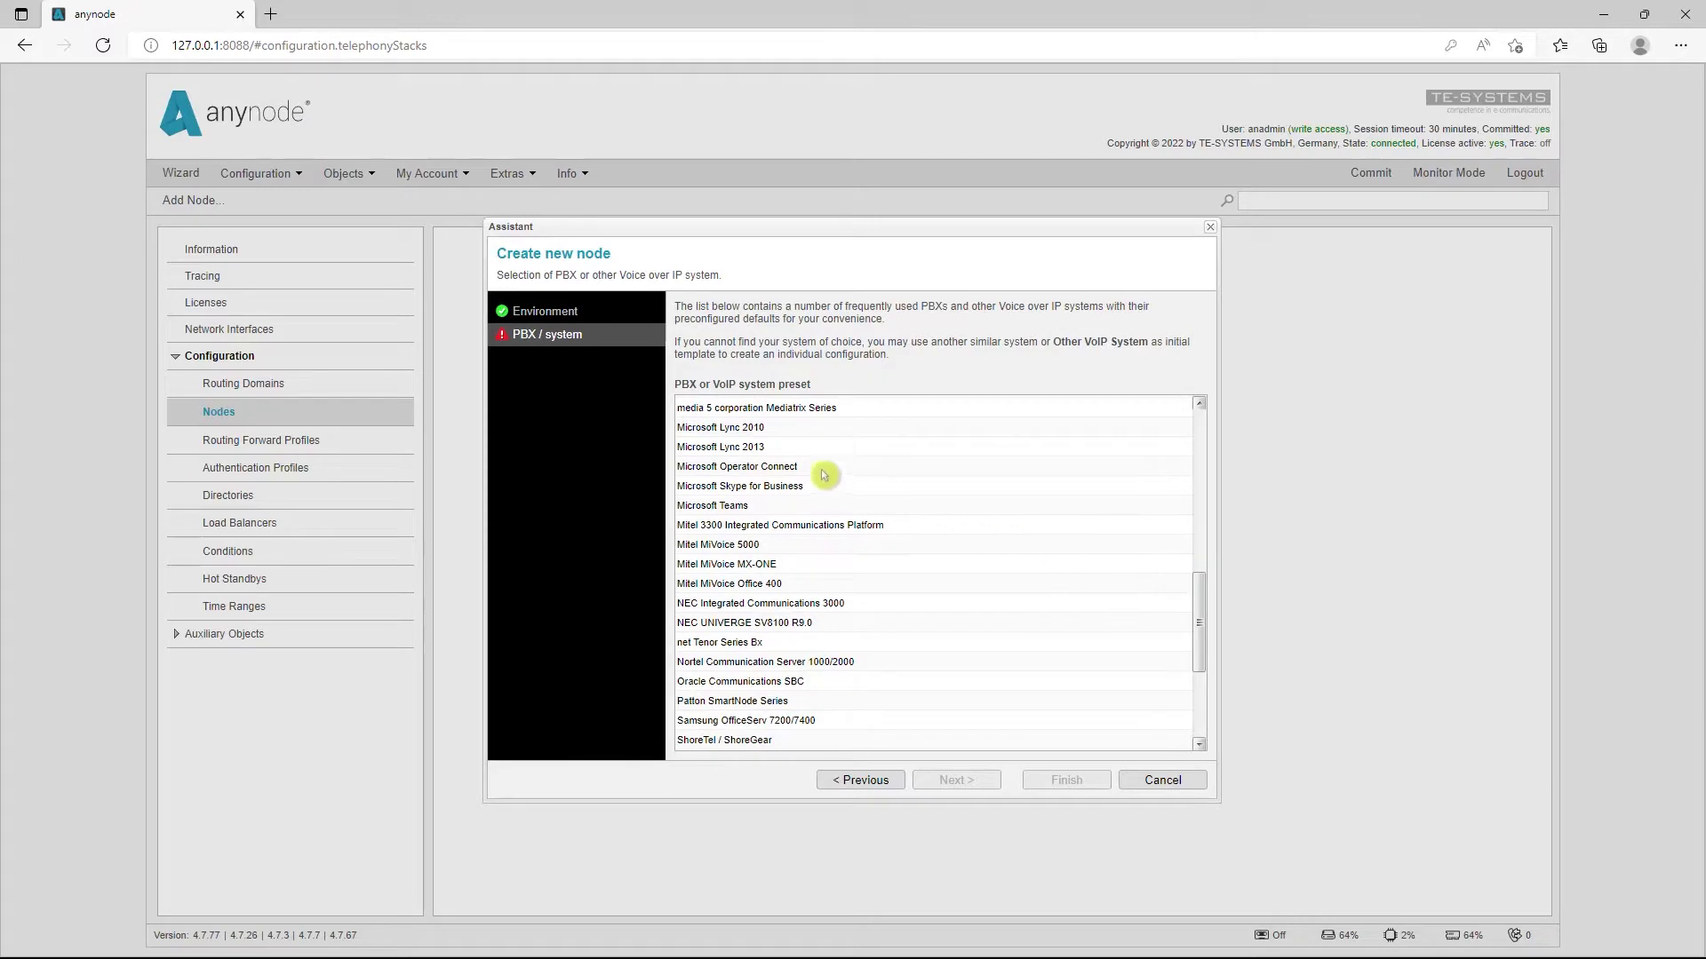
- Choose the Microsoft Operator Connect preset for the new node
{"action": "left_click", "coordinate": [805, 469]}
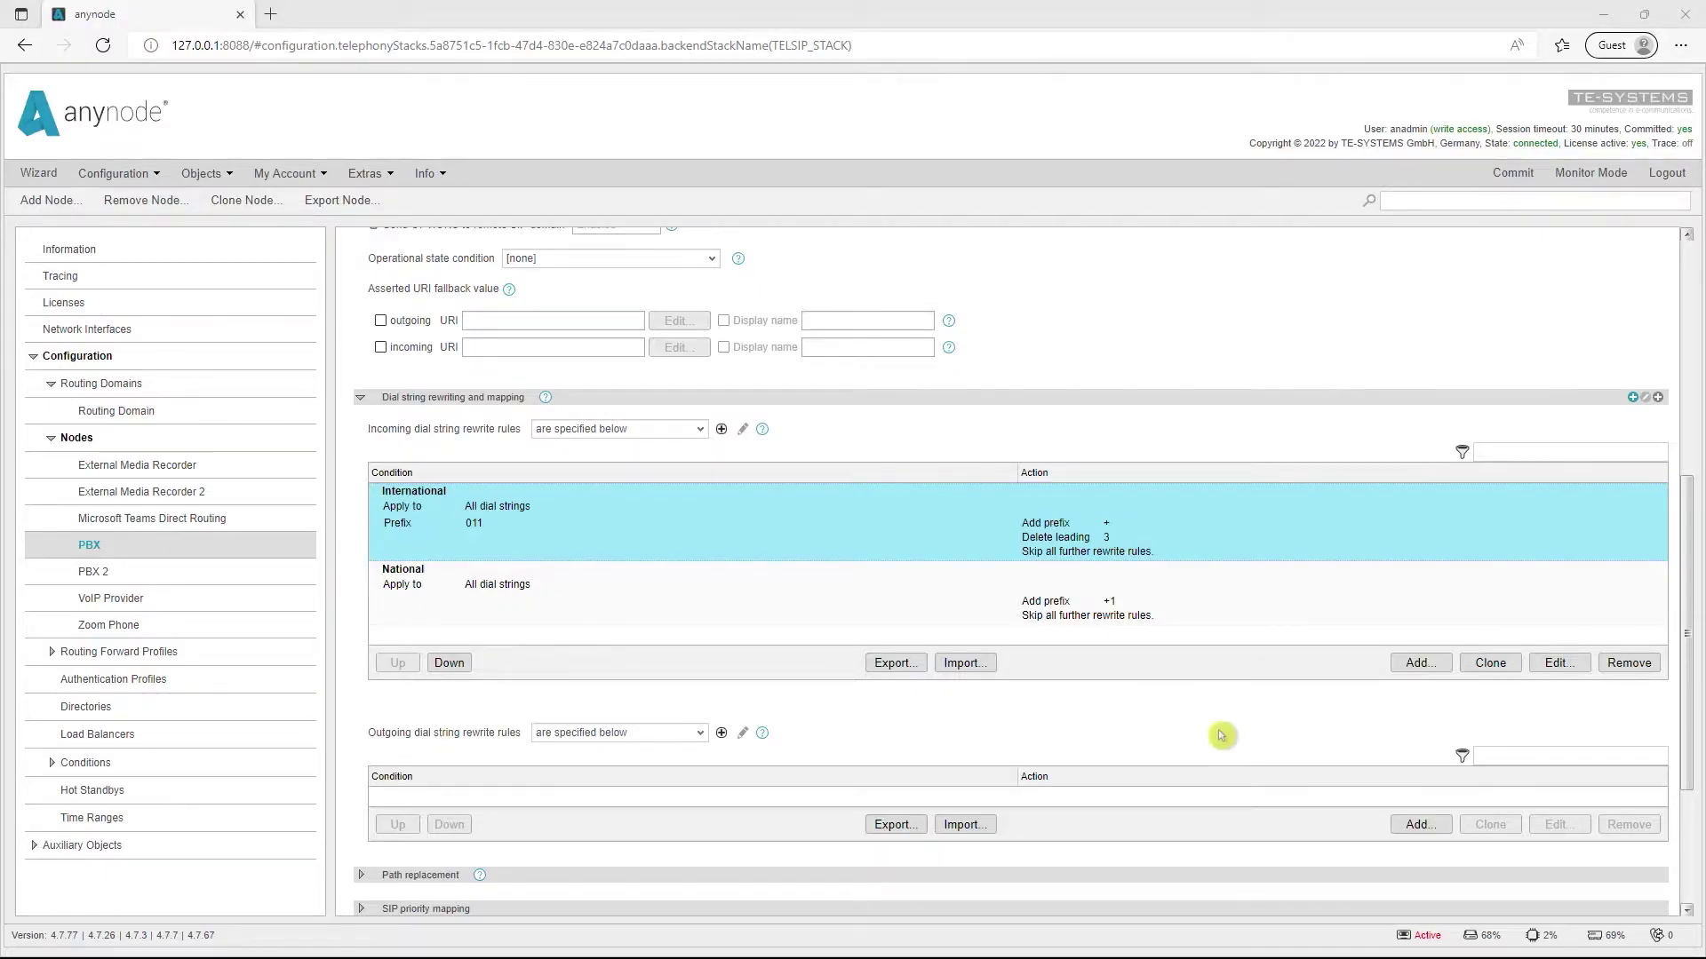
- Check the International rule, then export incoming rewrite rules to rewrites (6).json and open it
{"action": "left_click", "coordinate": [1561, 663]}
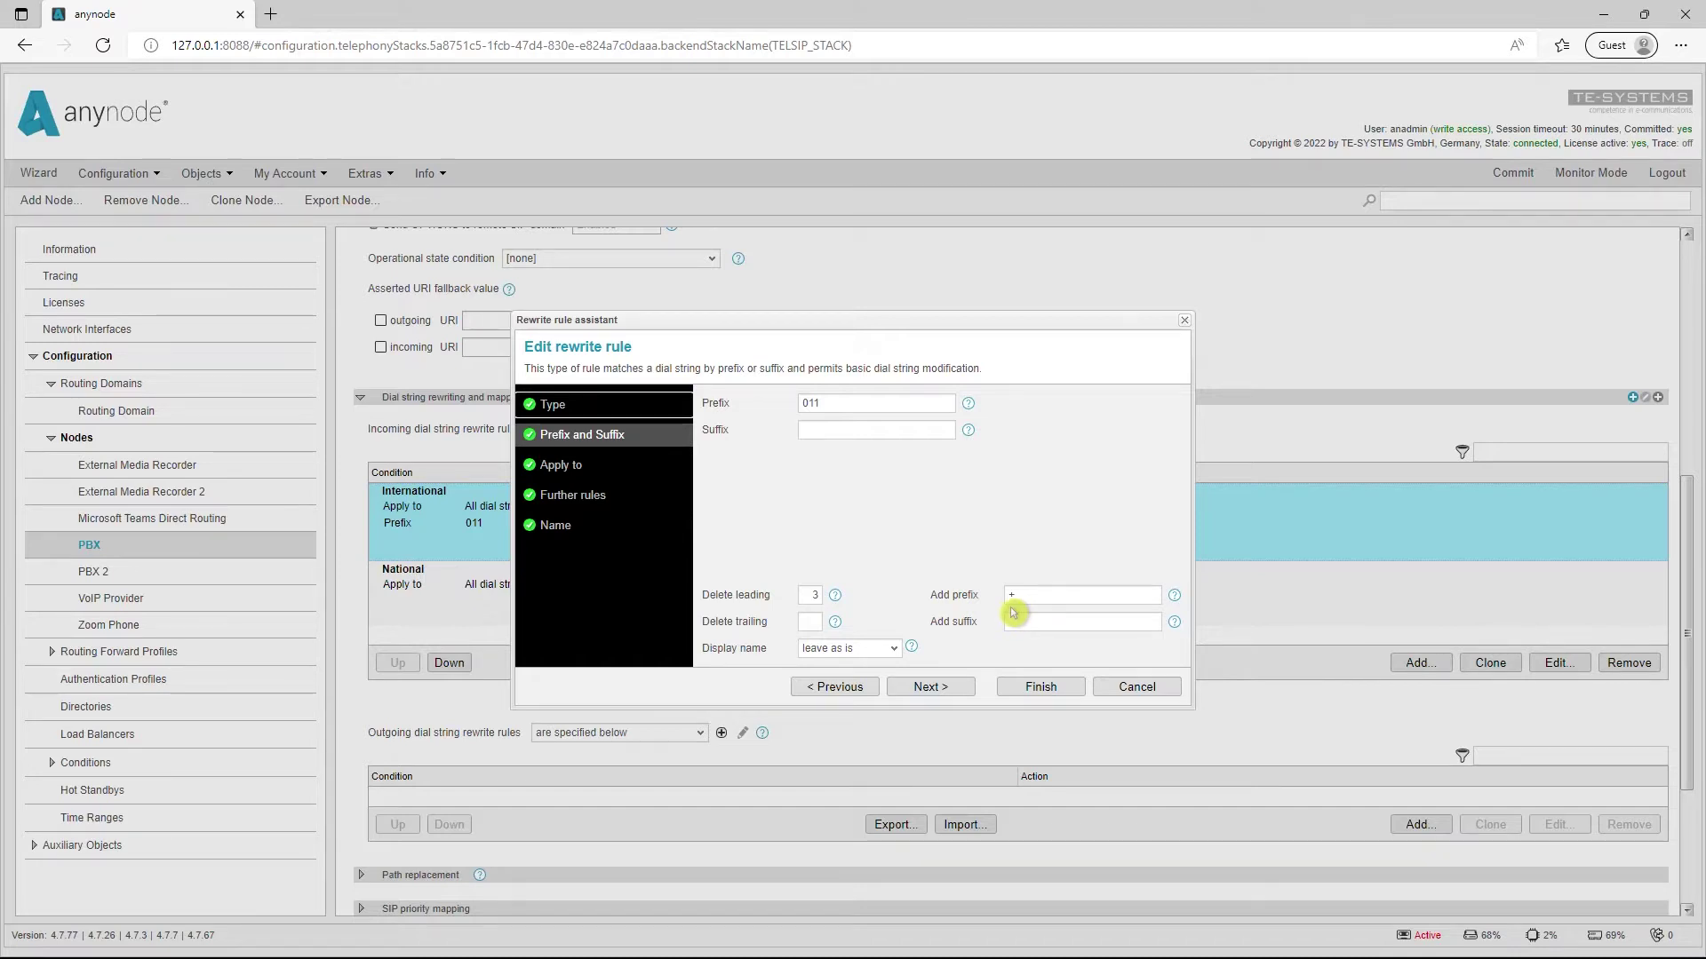
{"action": "left_click", "coordinate": [1137, 687]}
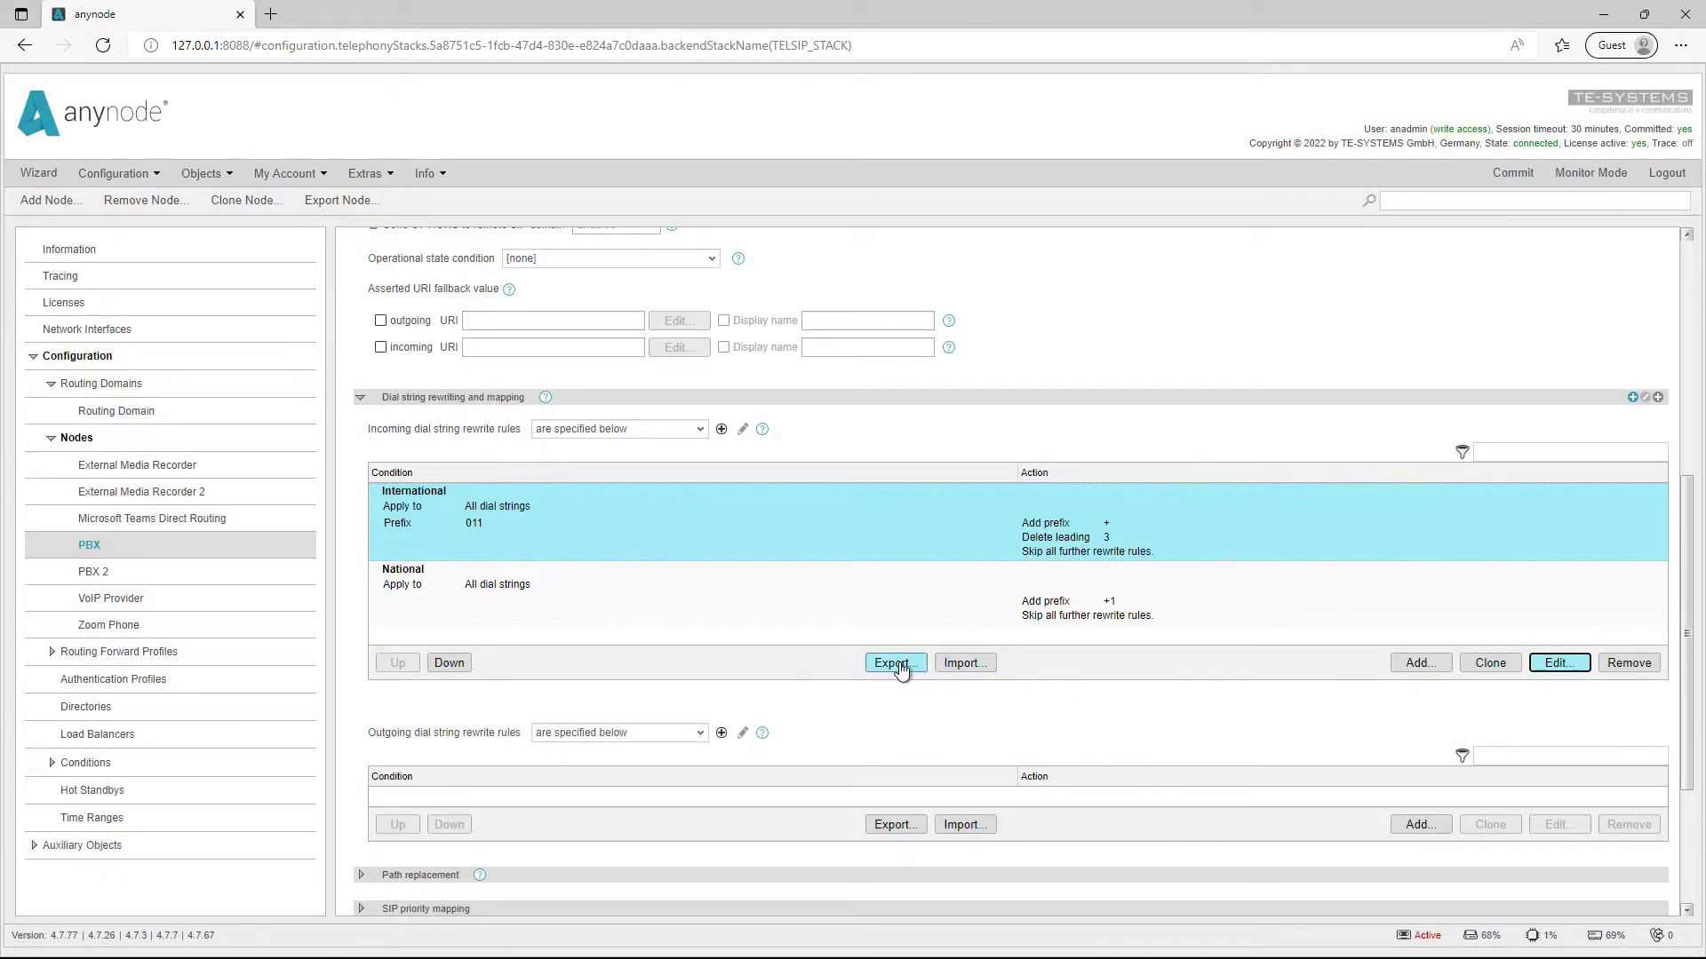
{"action": "left_click", "coordinate": [894, 663]}
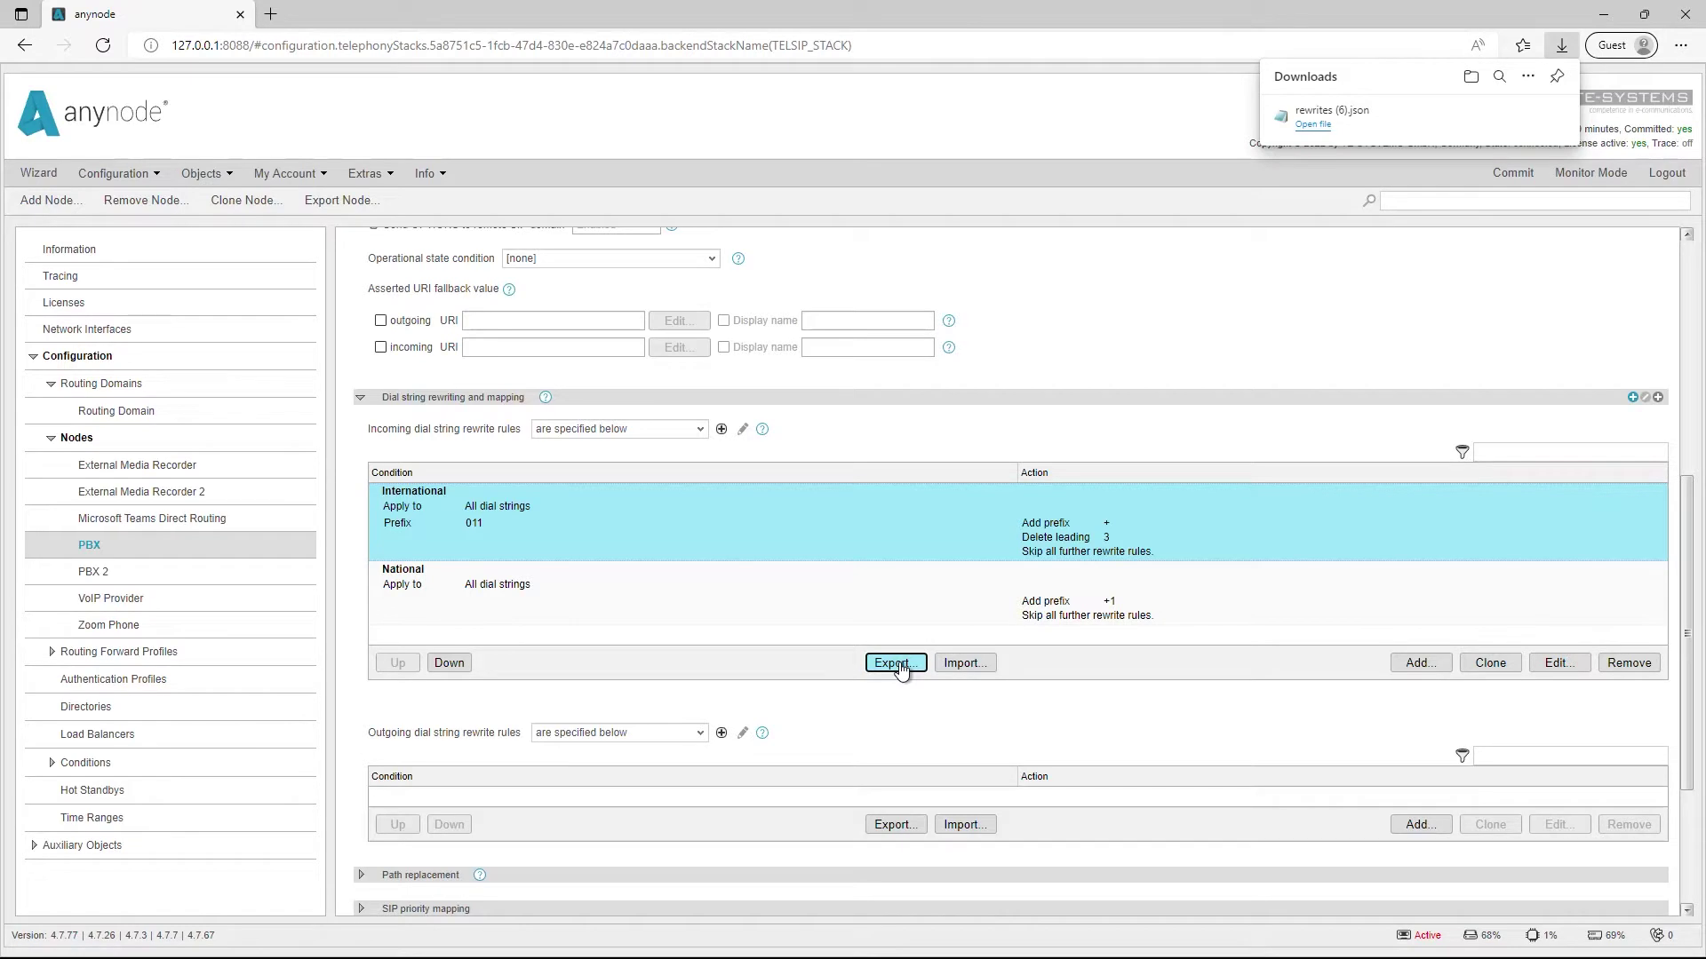
{"action": "left_click", "coordinate": [1306, 127]}
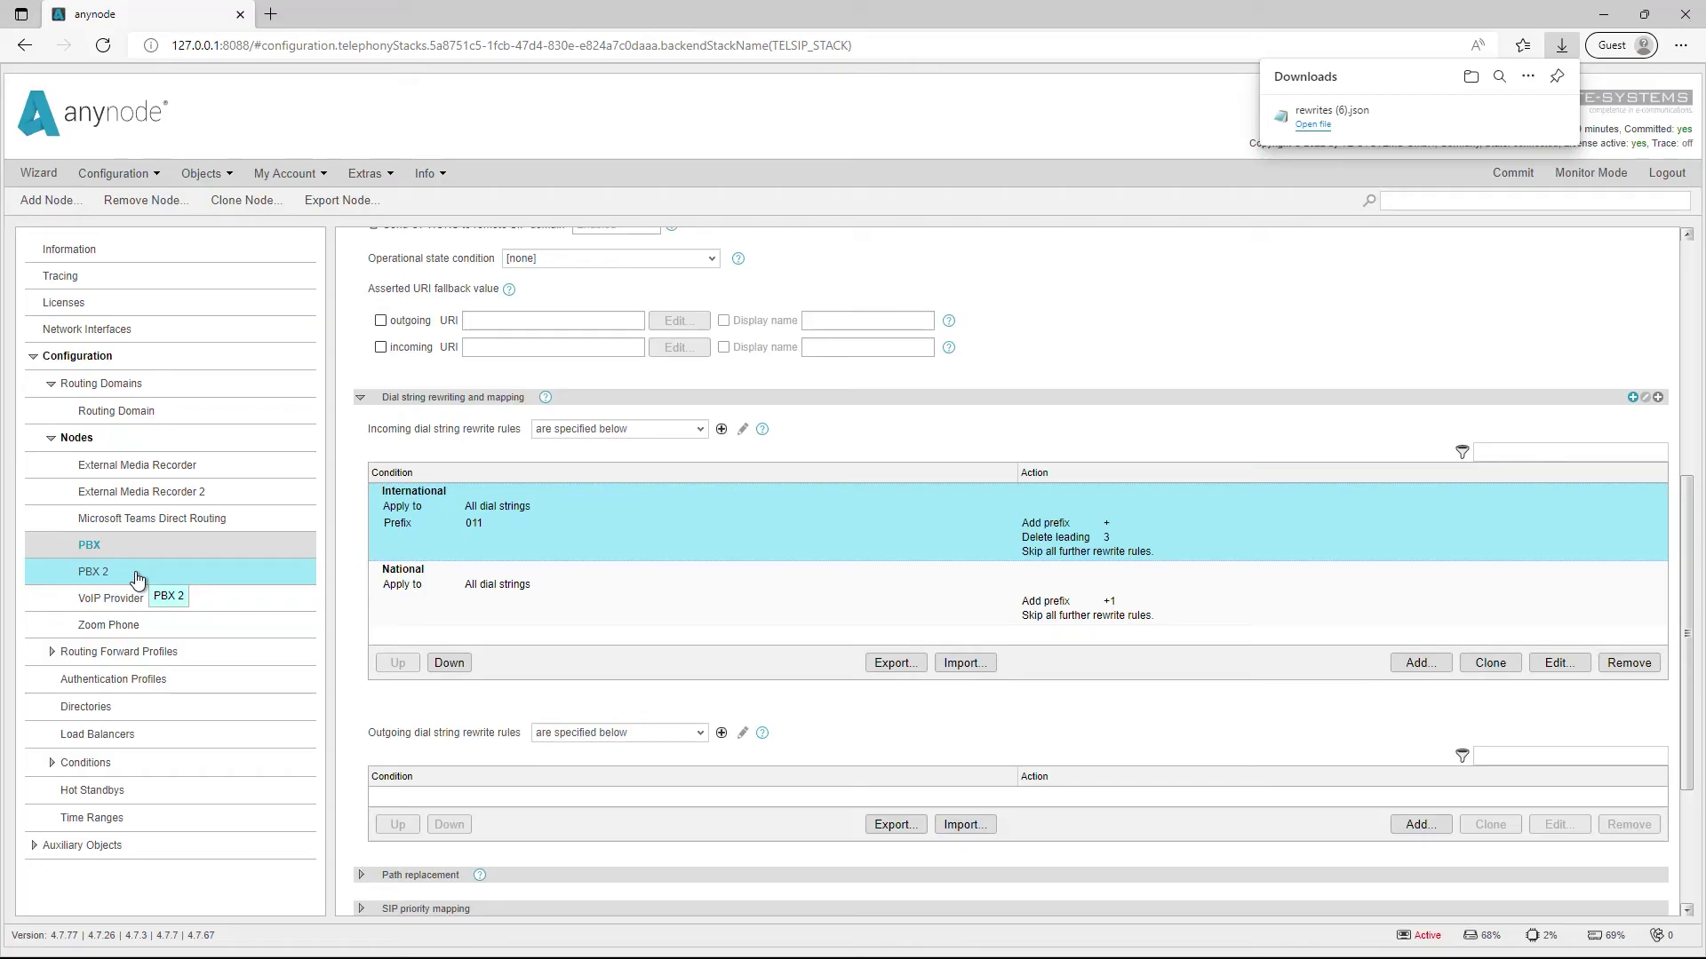
- Open the PBX 2 node, whose incoming and outgoing rewrite rule lists are empty
{"action": "left_click", "coordinate": [138, 579]}
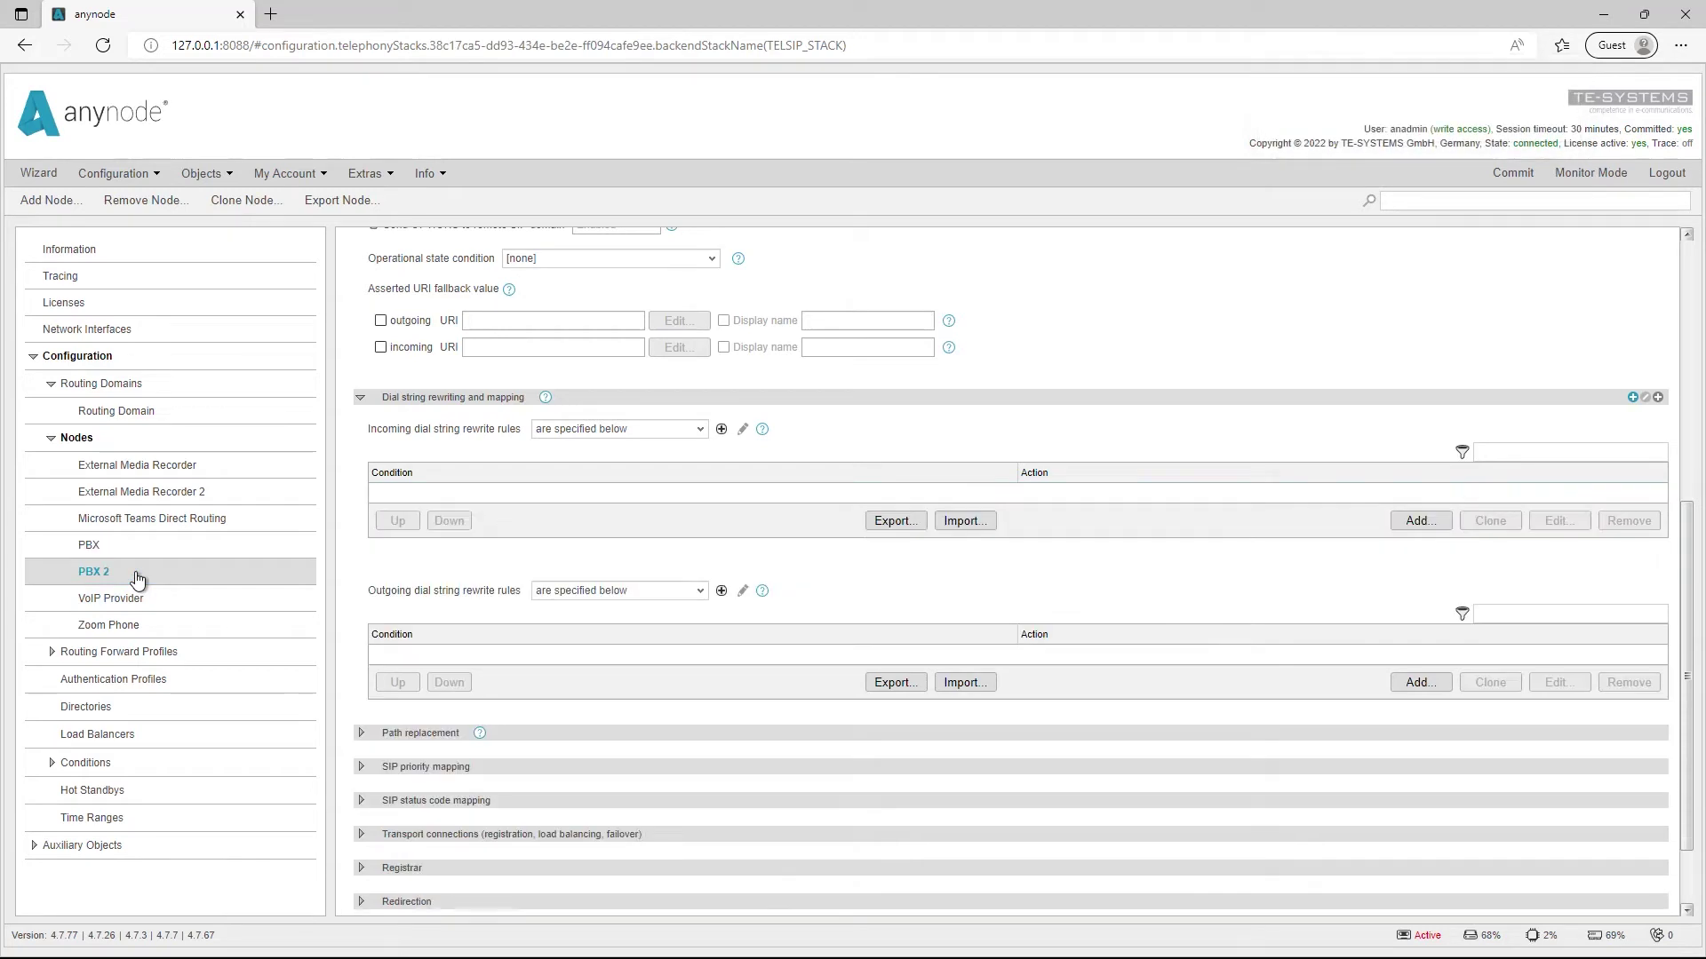
- Import rewrites (6).json into PBX 2's incoming rules using Replace, adding International and National
{"action": "left_click", "coordinate": [981, 522]}
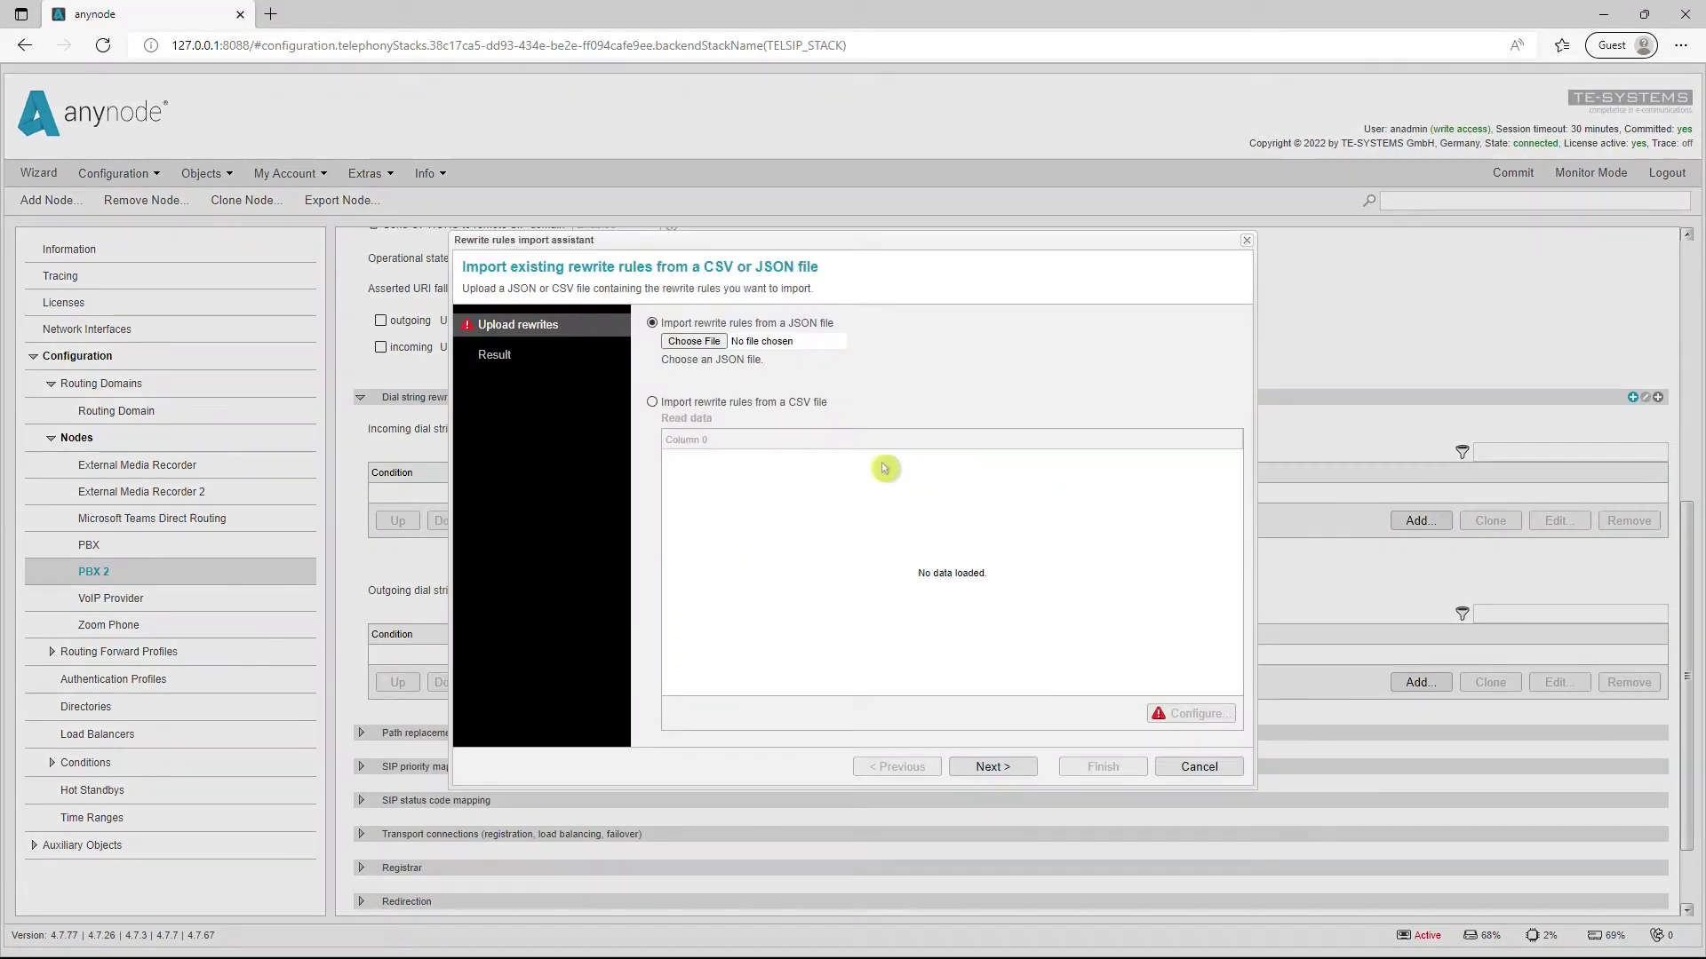
{"action": "left_click", "coordinate": [694, 341]}
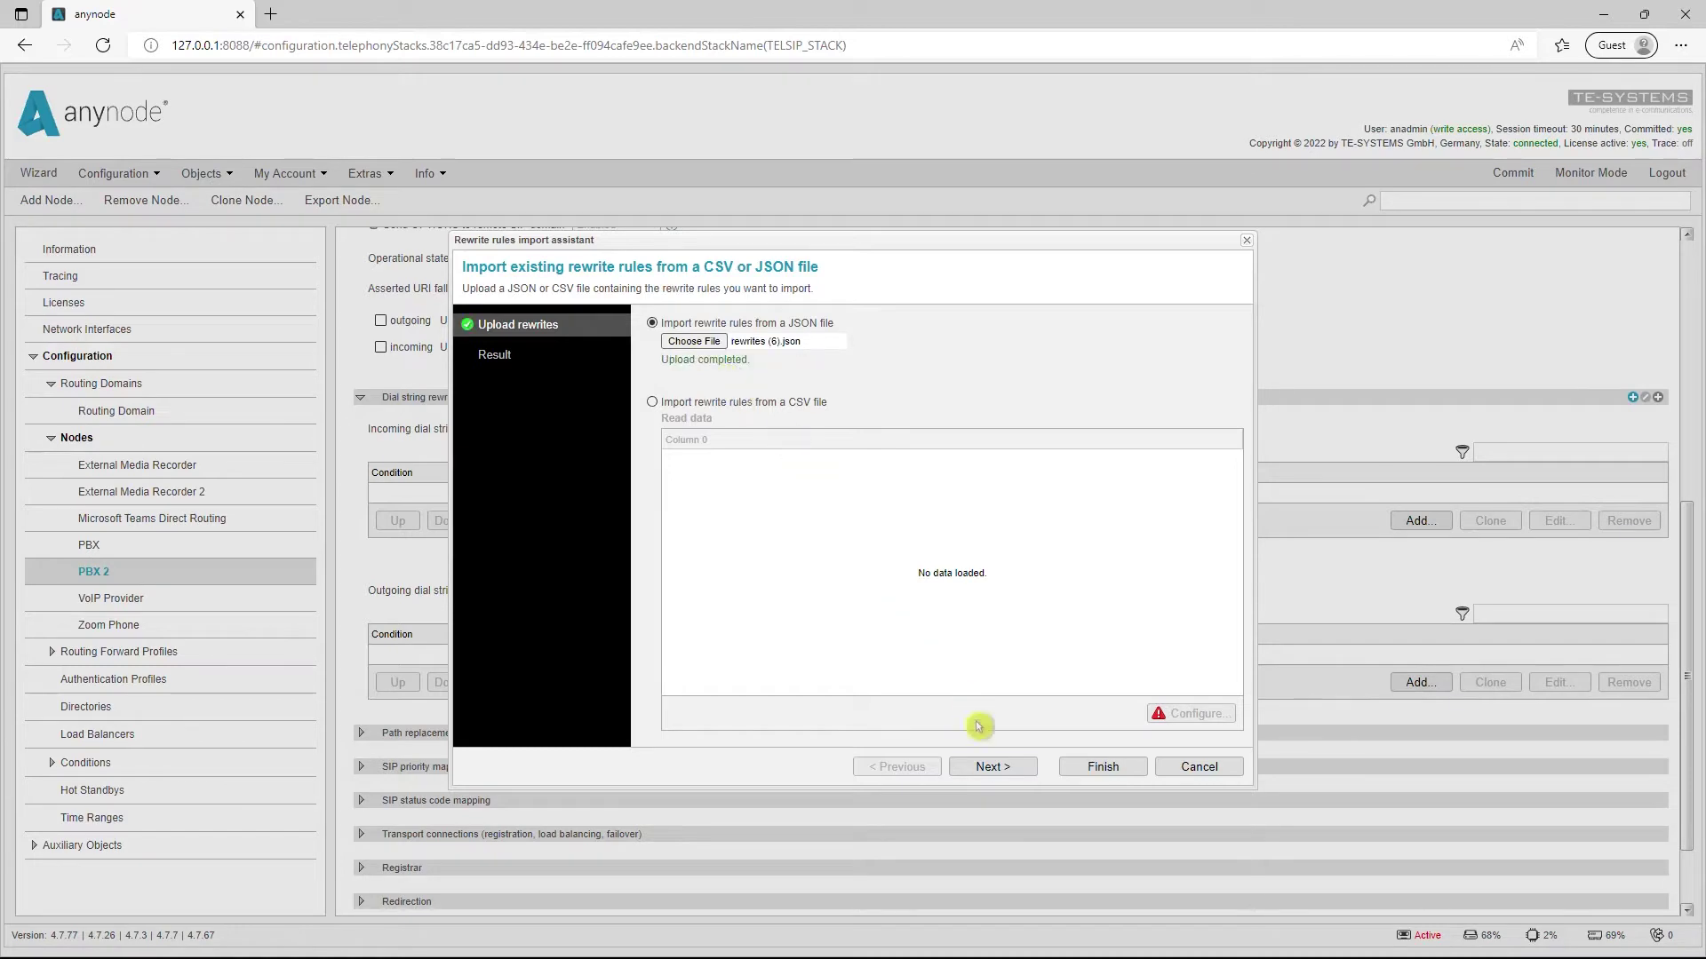
{"action": "left_click", "coordinate": [995, 767]}
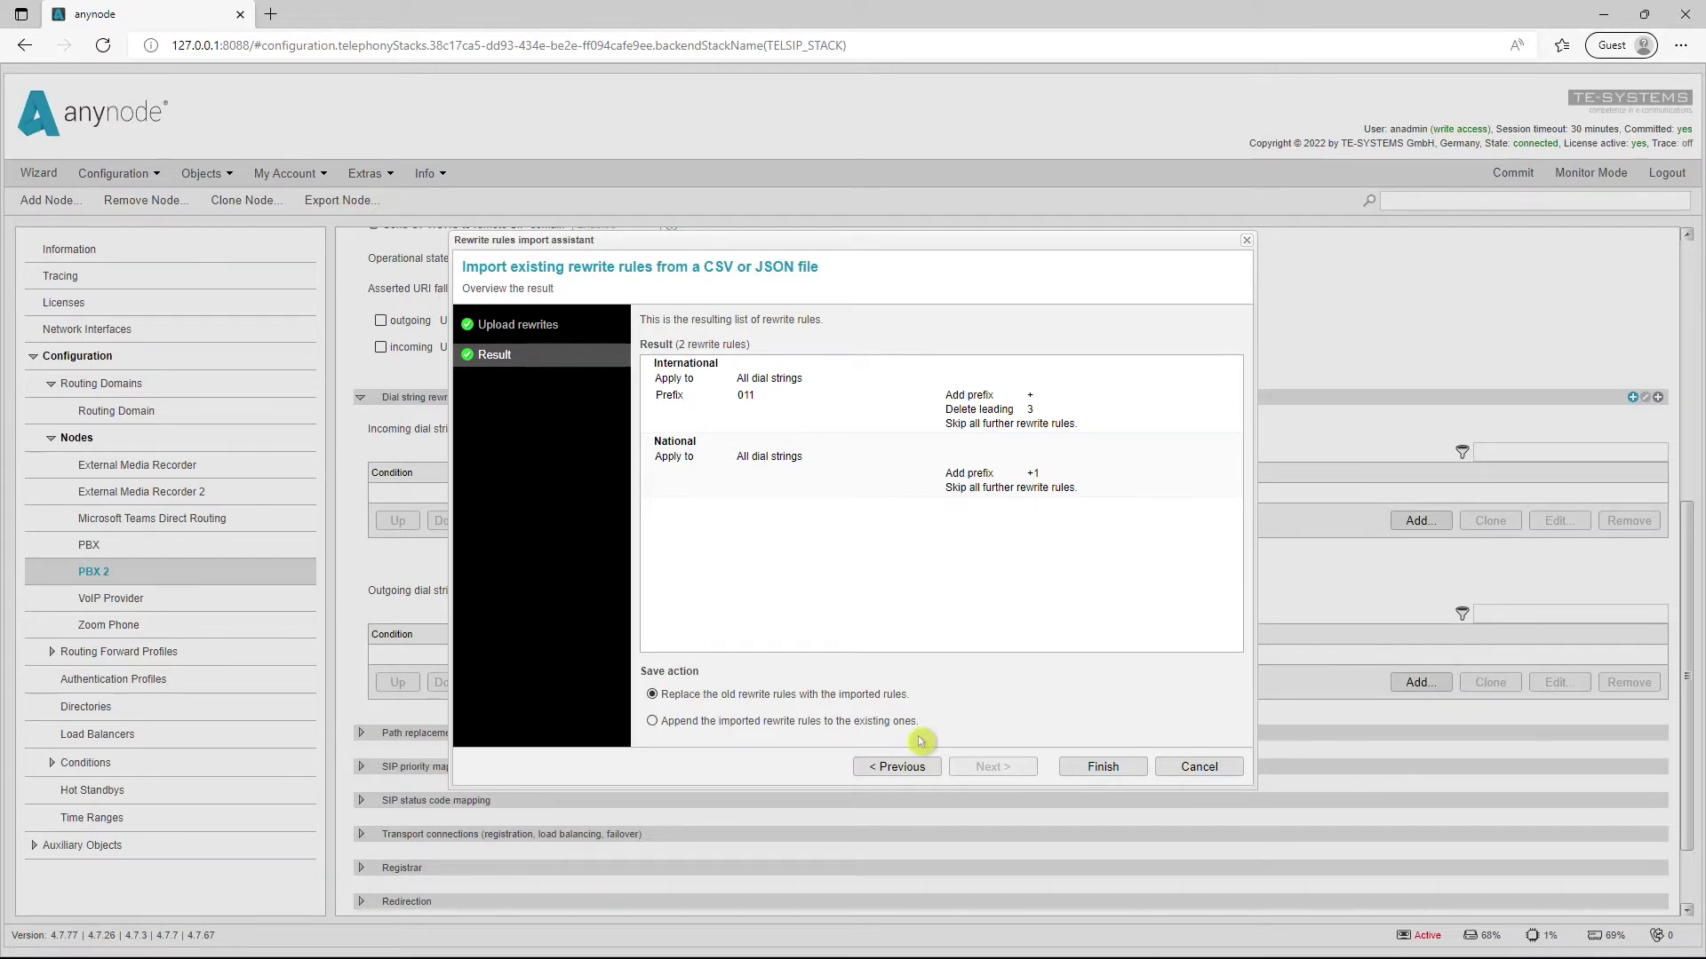
{"action": "left_click", "coordinate": [1100, 768]}
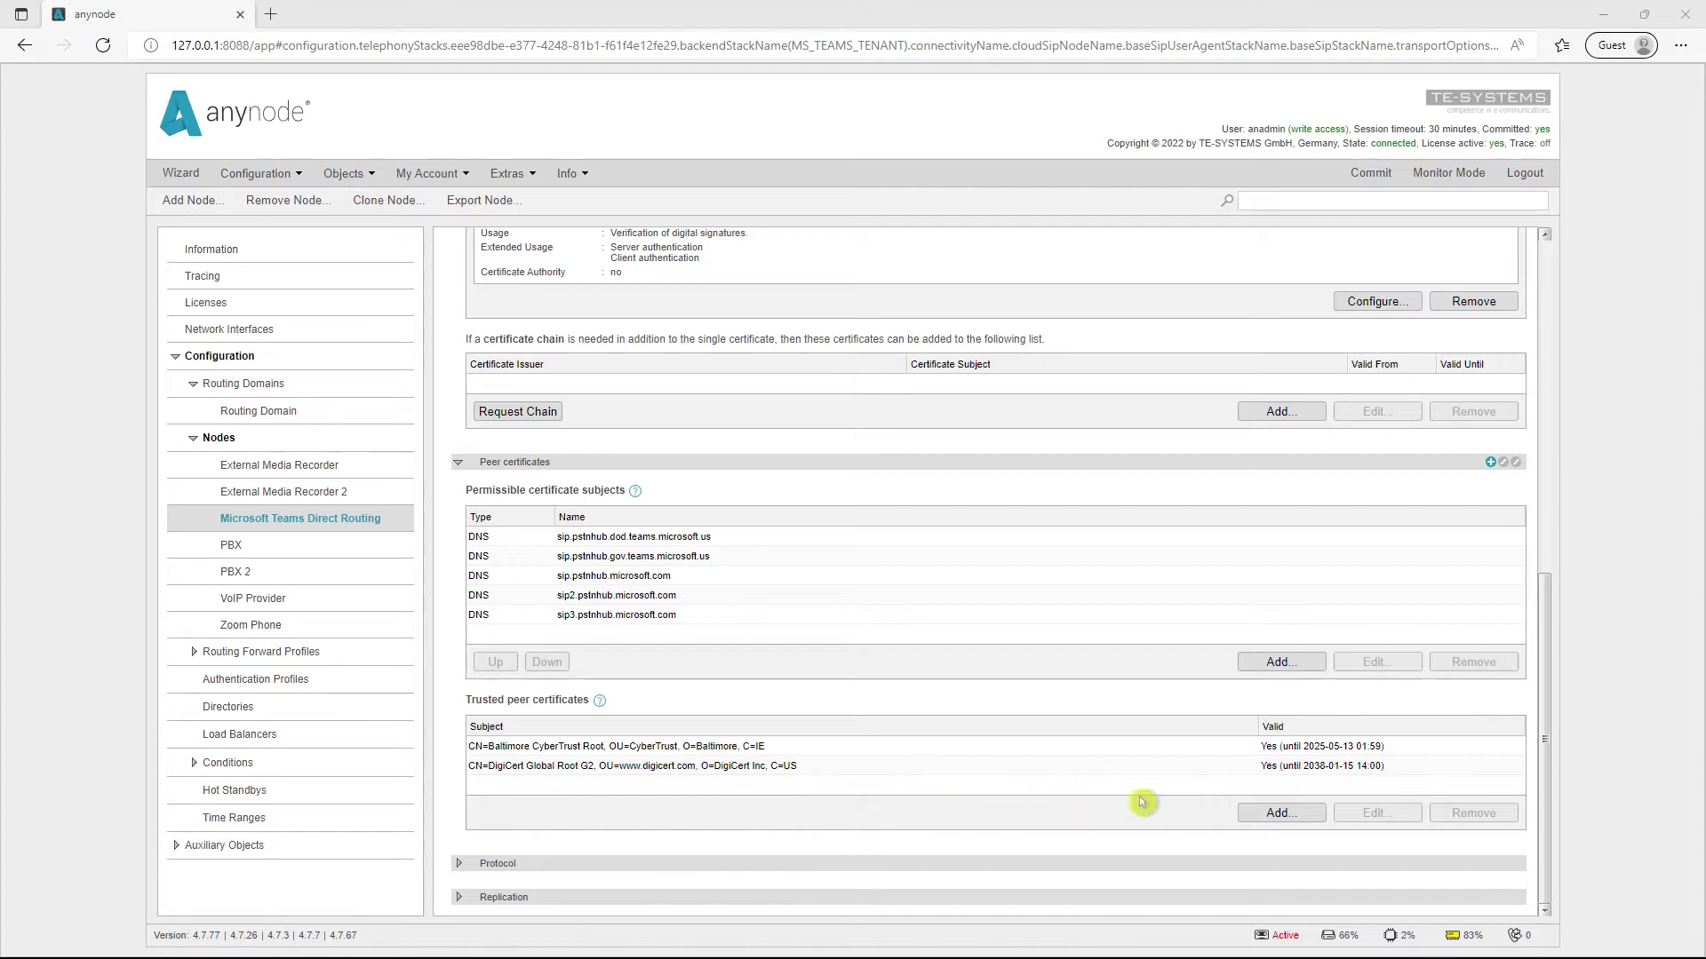
- Open the Add Certificate wizard under the Teams Direct Routing node's Trusted peer certificates
{"action": "left_click", "coordinate": [1282, 814]}
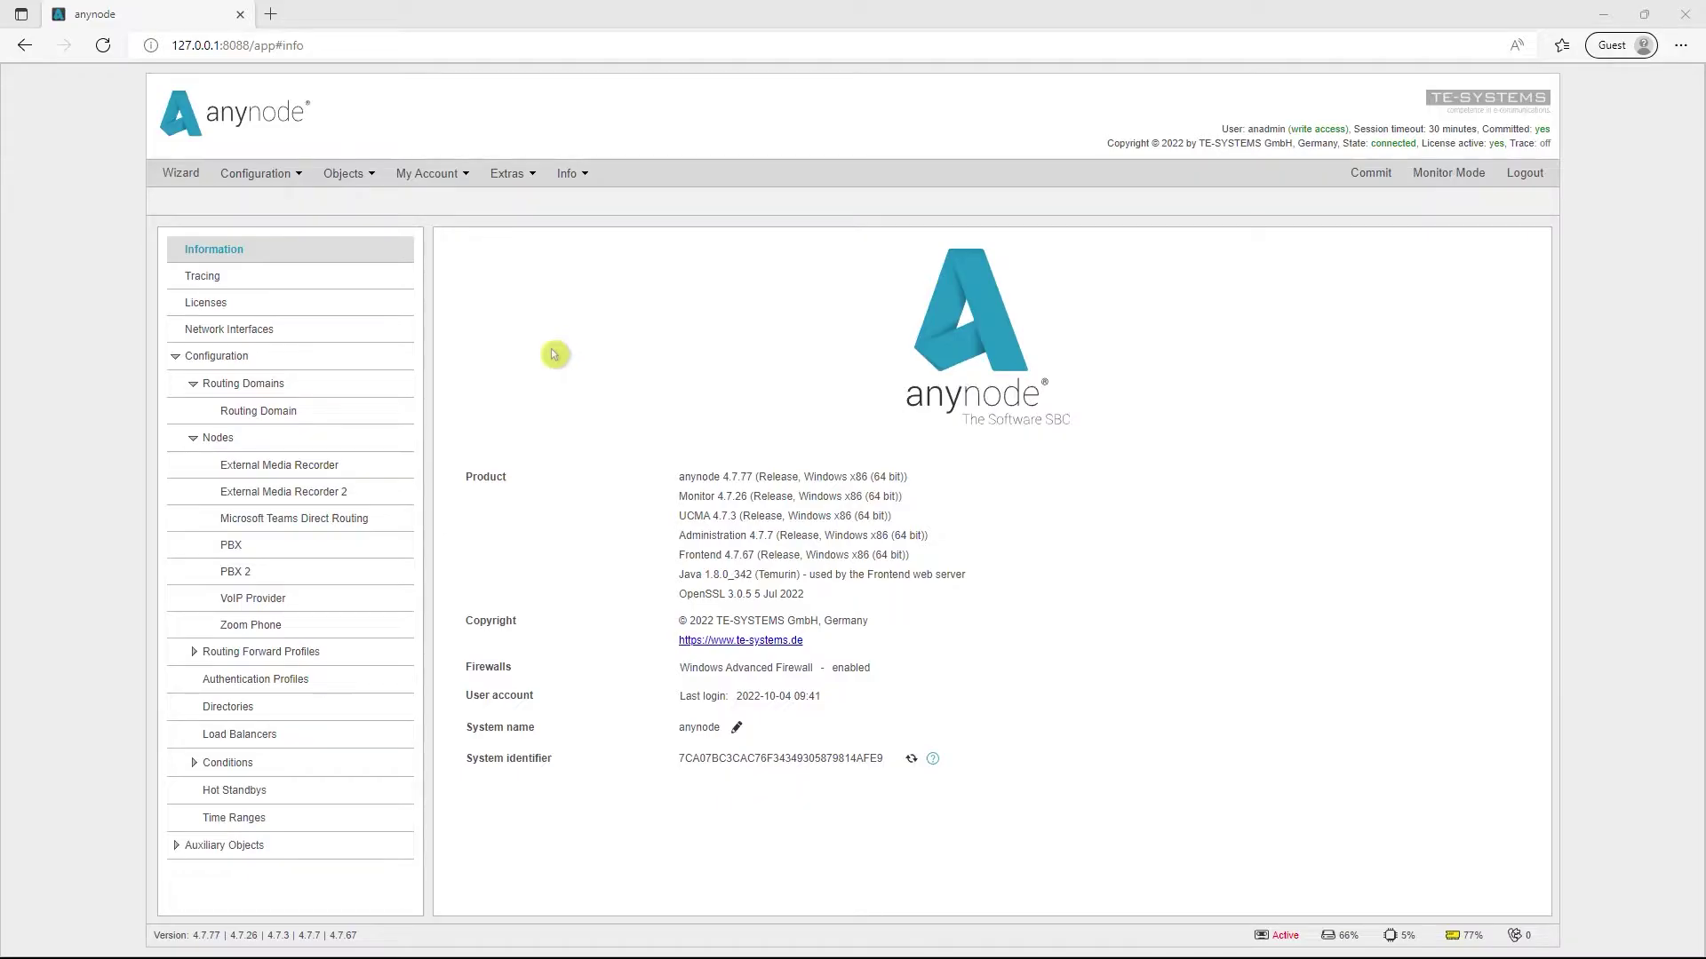
- Search the VoIP Provider node for 'Remote SIP Domain' and jump to that setting
{"action": "left_click", "coordinate": [292, 602]}
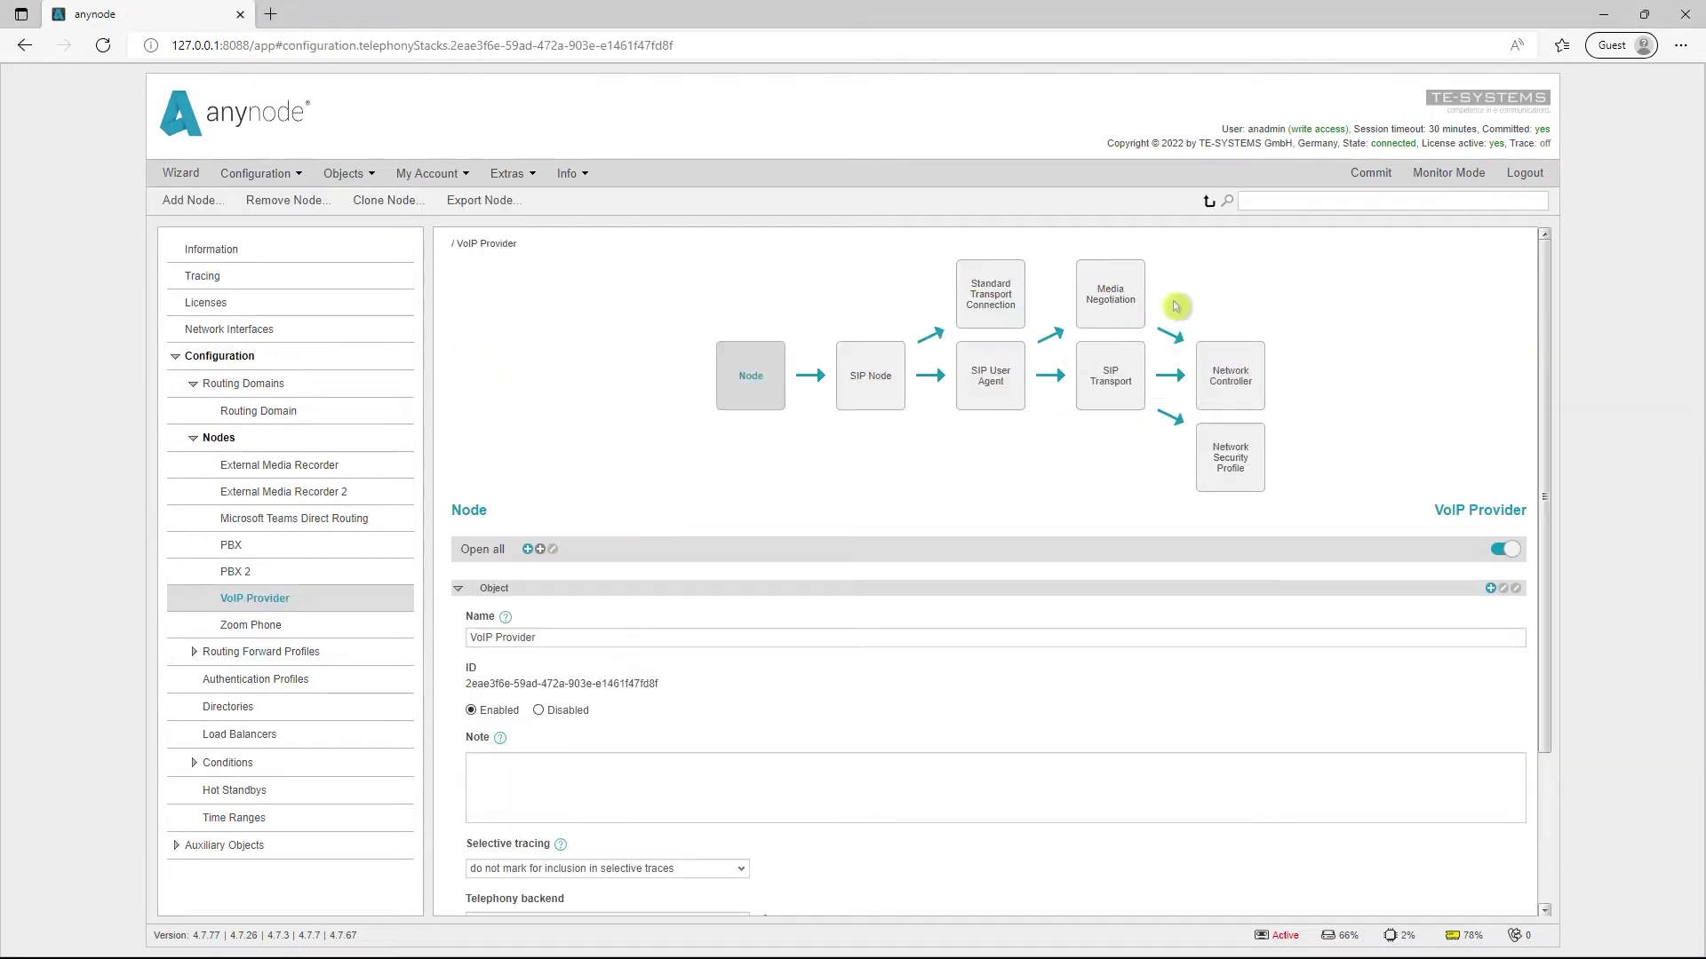
{"action": "left_click", "coordinate": [1258, 201]}
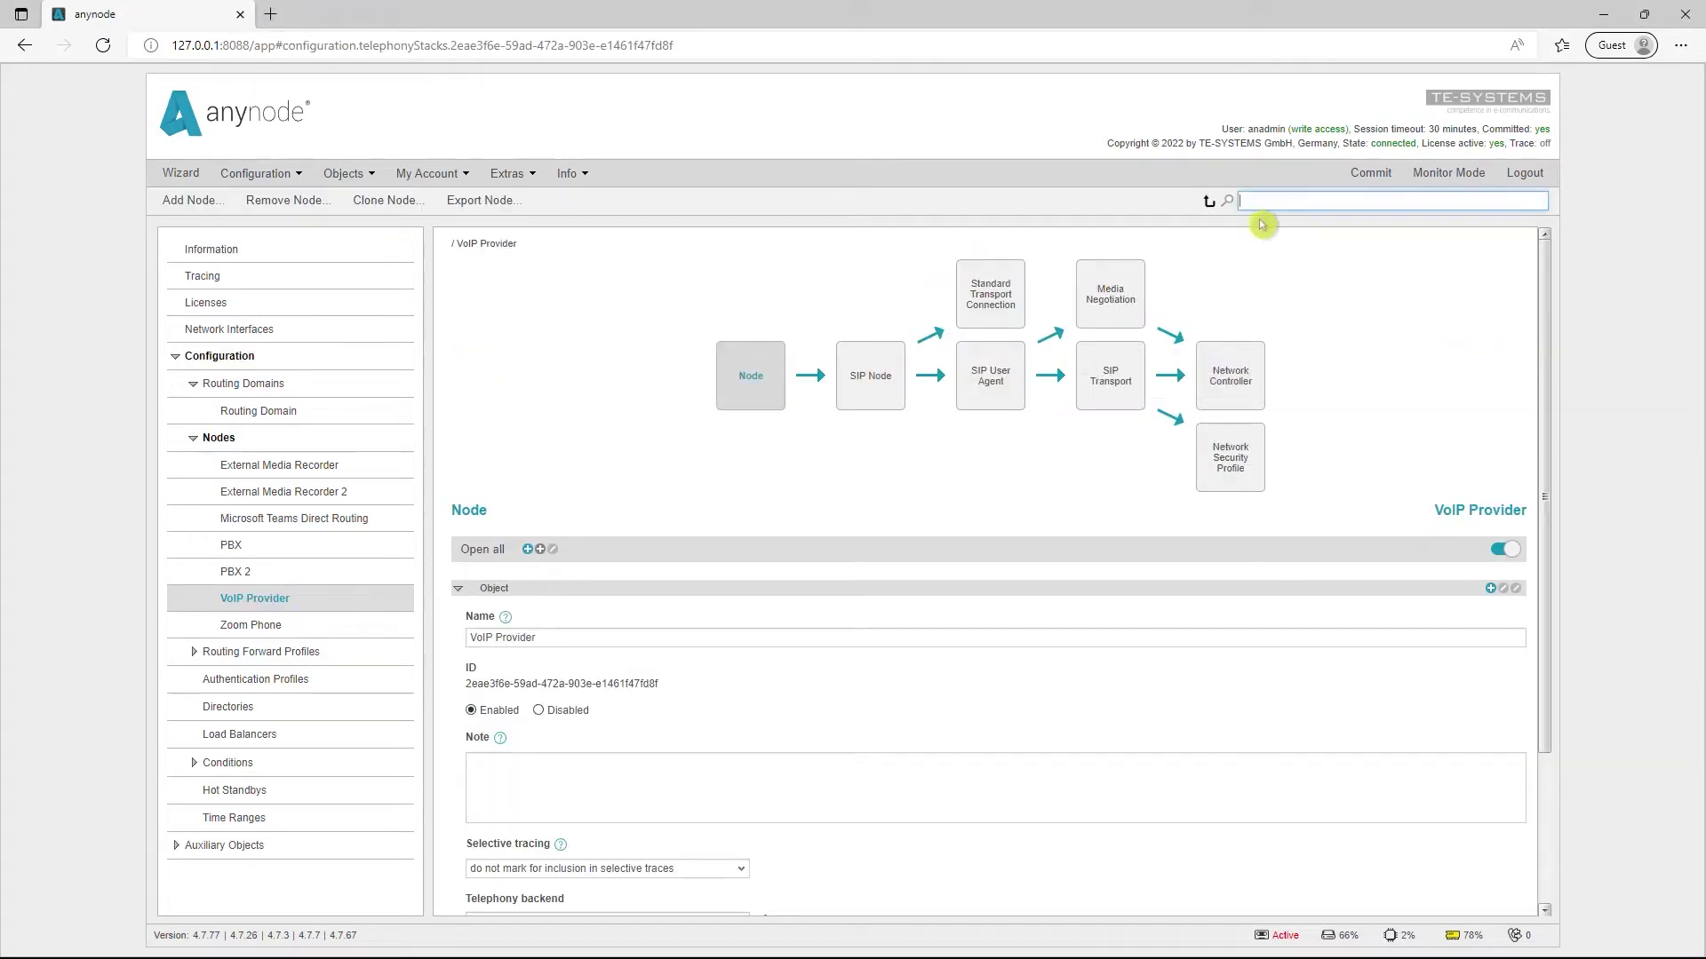
{"action": "type", "text": "Remote SIP Domain"}
{"action": "key", "text": "Return"}
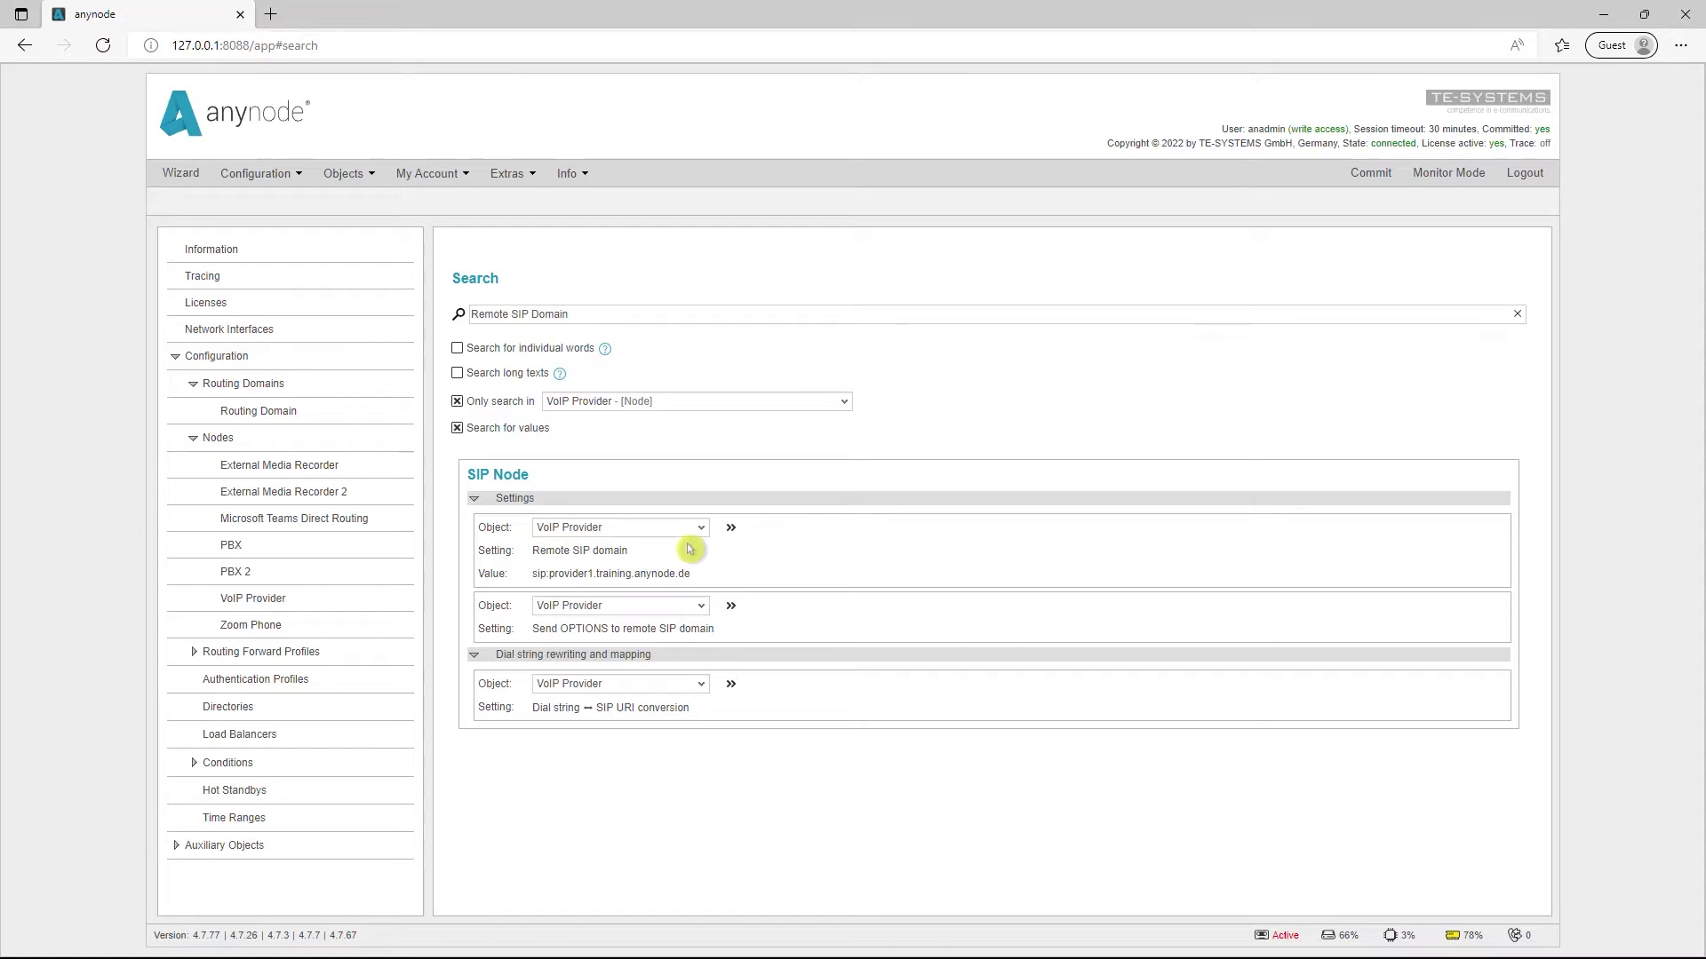
{"action": "left_click", "coordinate": [733, 531]}
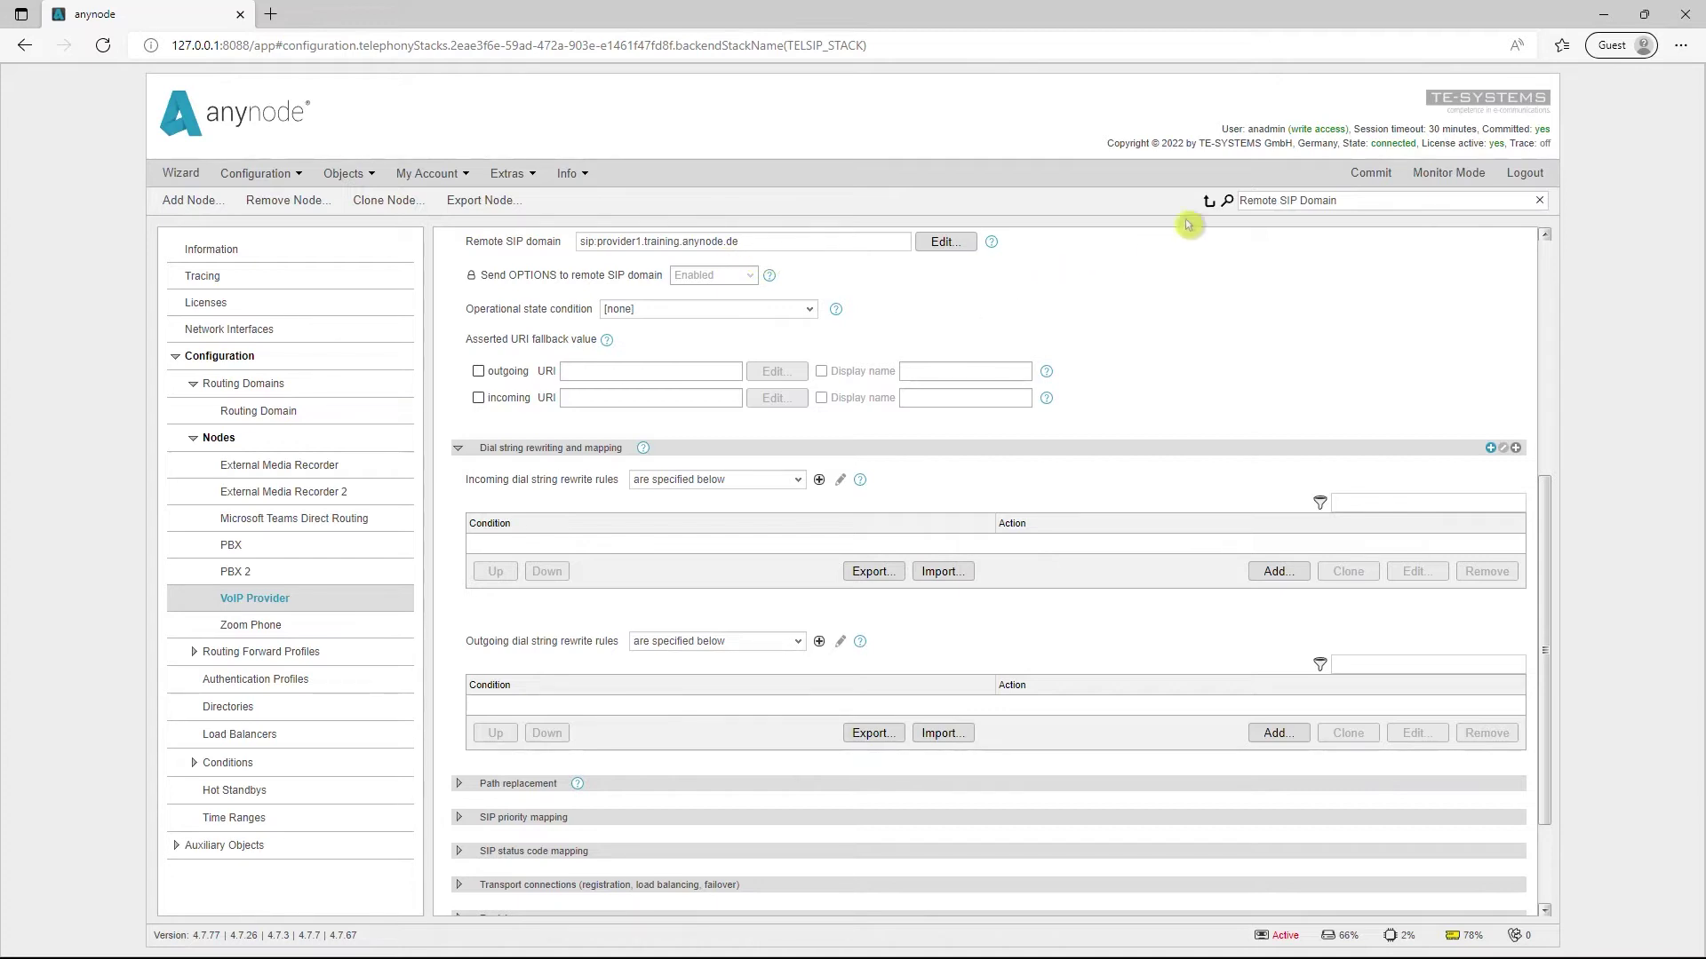
- Return to the search results and search the configuration for '5060'
{"action": "left_click", "coordinate": [1209, 203]}
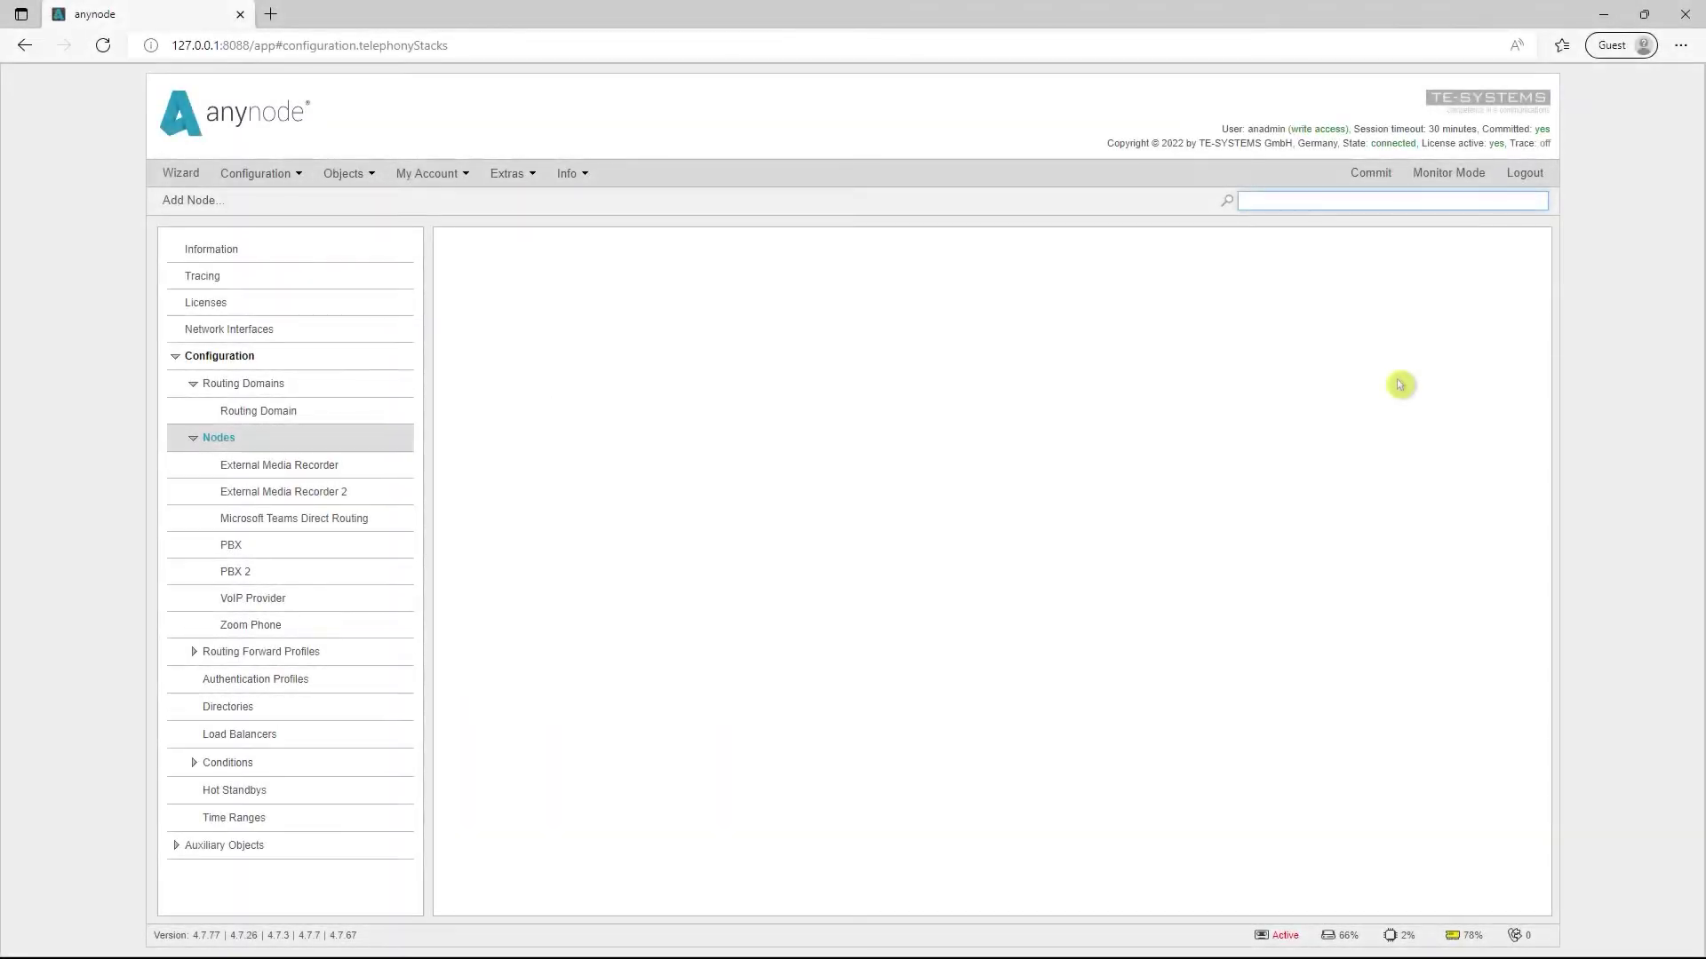
{"action": "type", "text": "5060"}
{"action": "key", "text": "Return"}
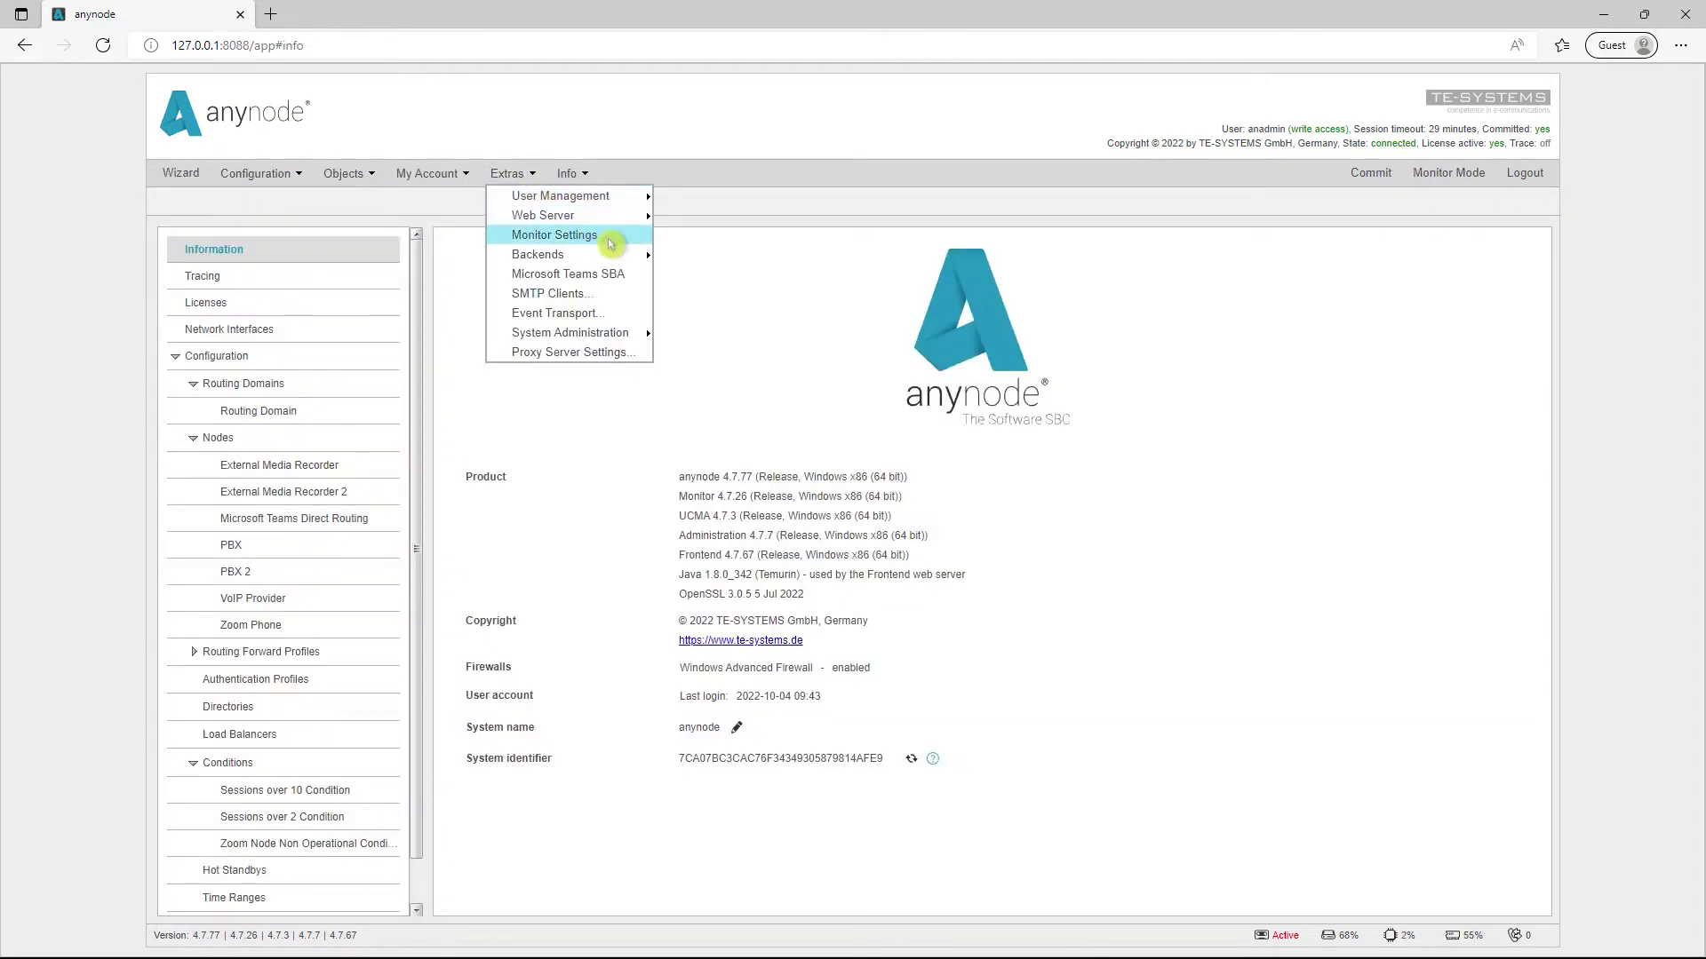
- In the event log settings, add a Sessions over 10 Condition conditional event with Information severity
{"action": "left_click", "coordinate": [610, 242]}
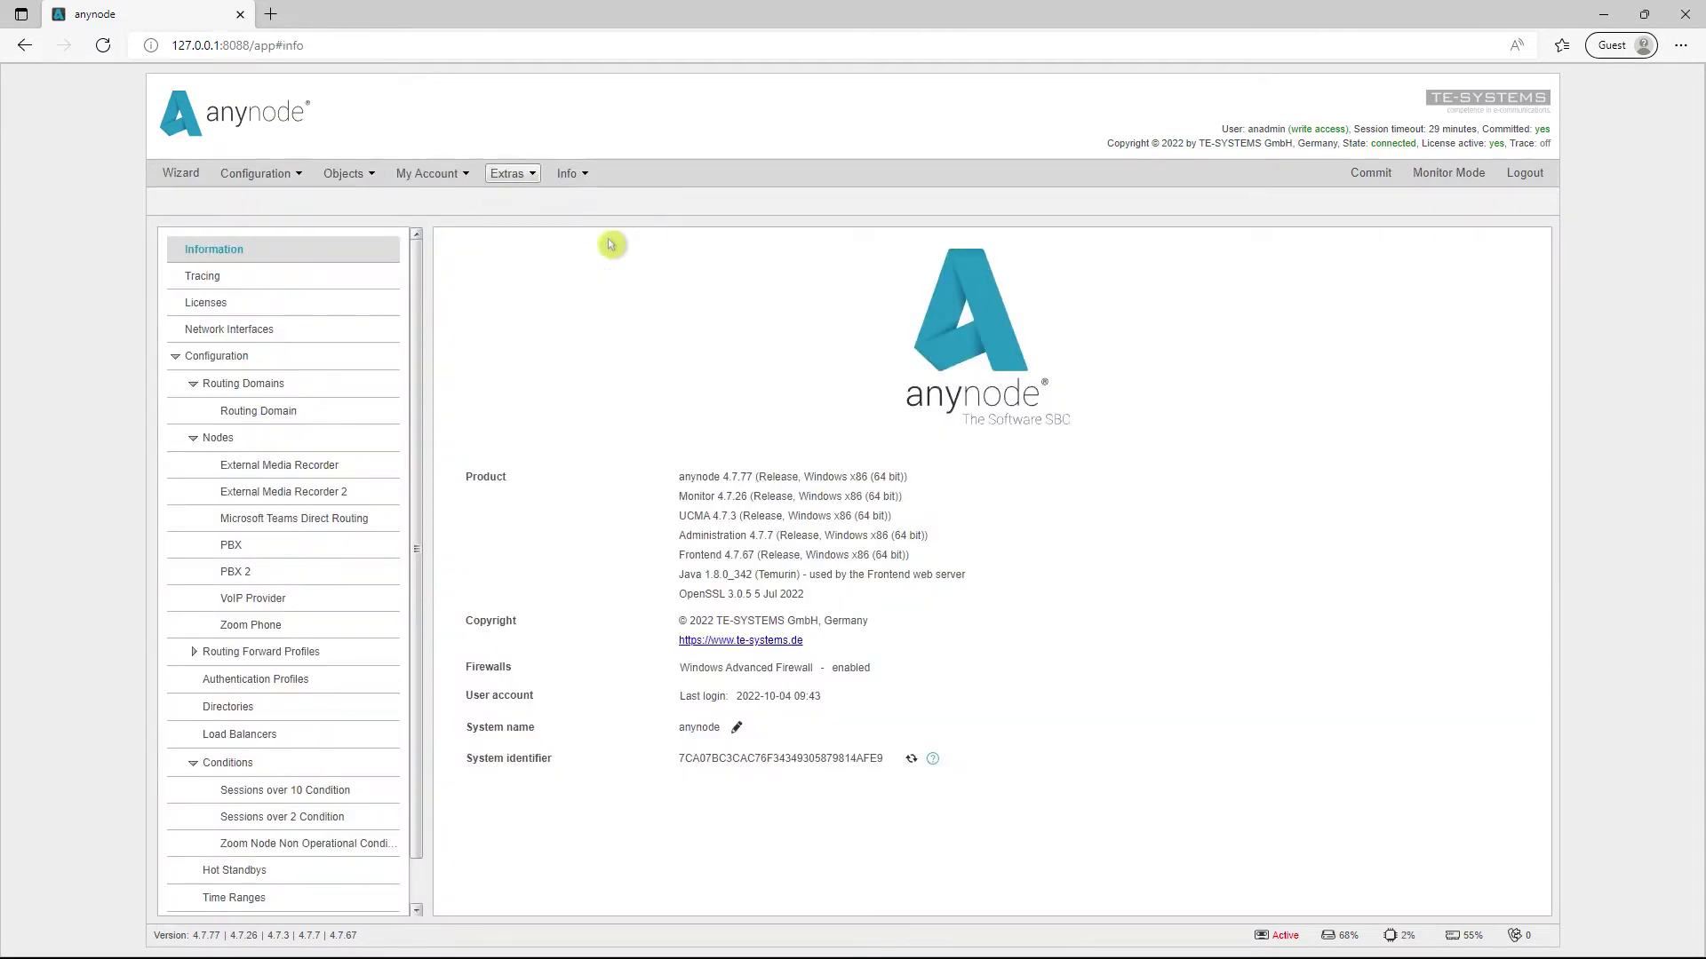
{"action": "left_click", "coordinate": [673, 276]}
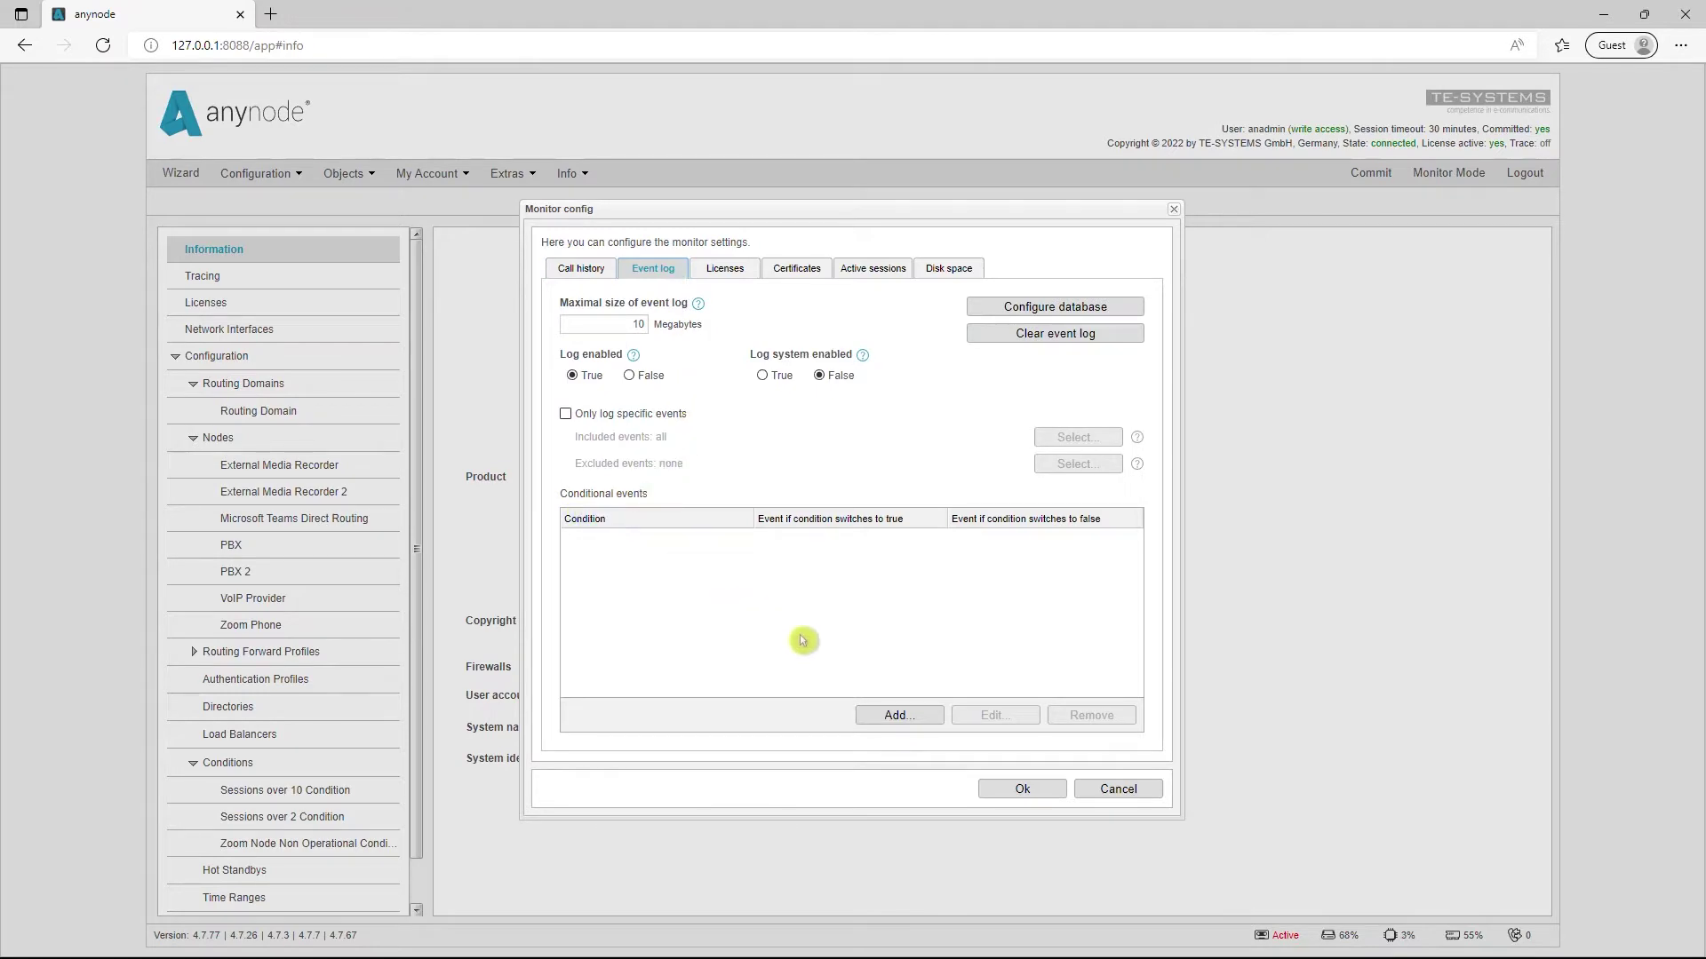
{"action": "left_click", "coordinate": [913, 718]}
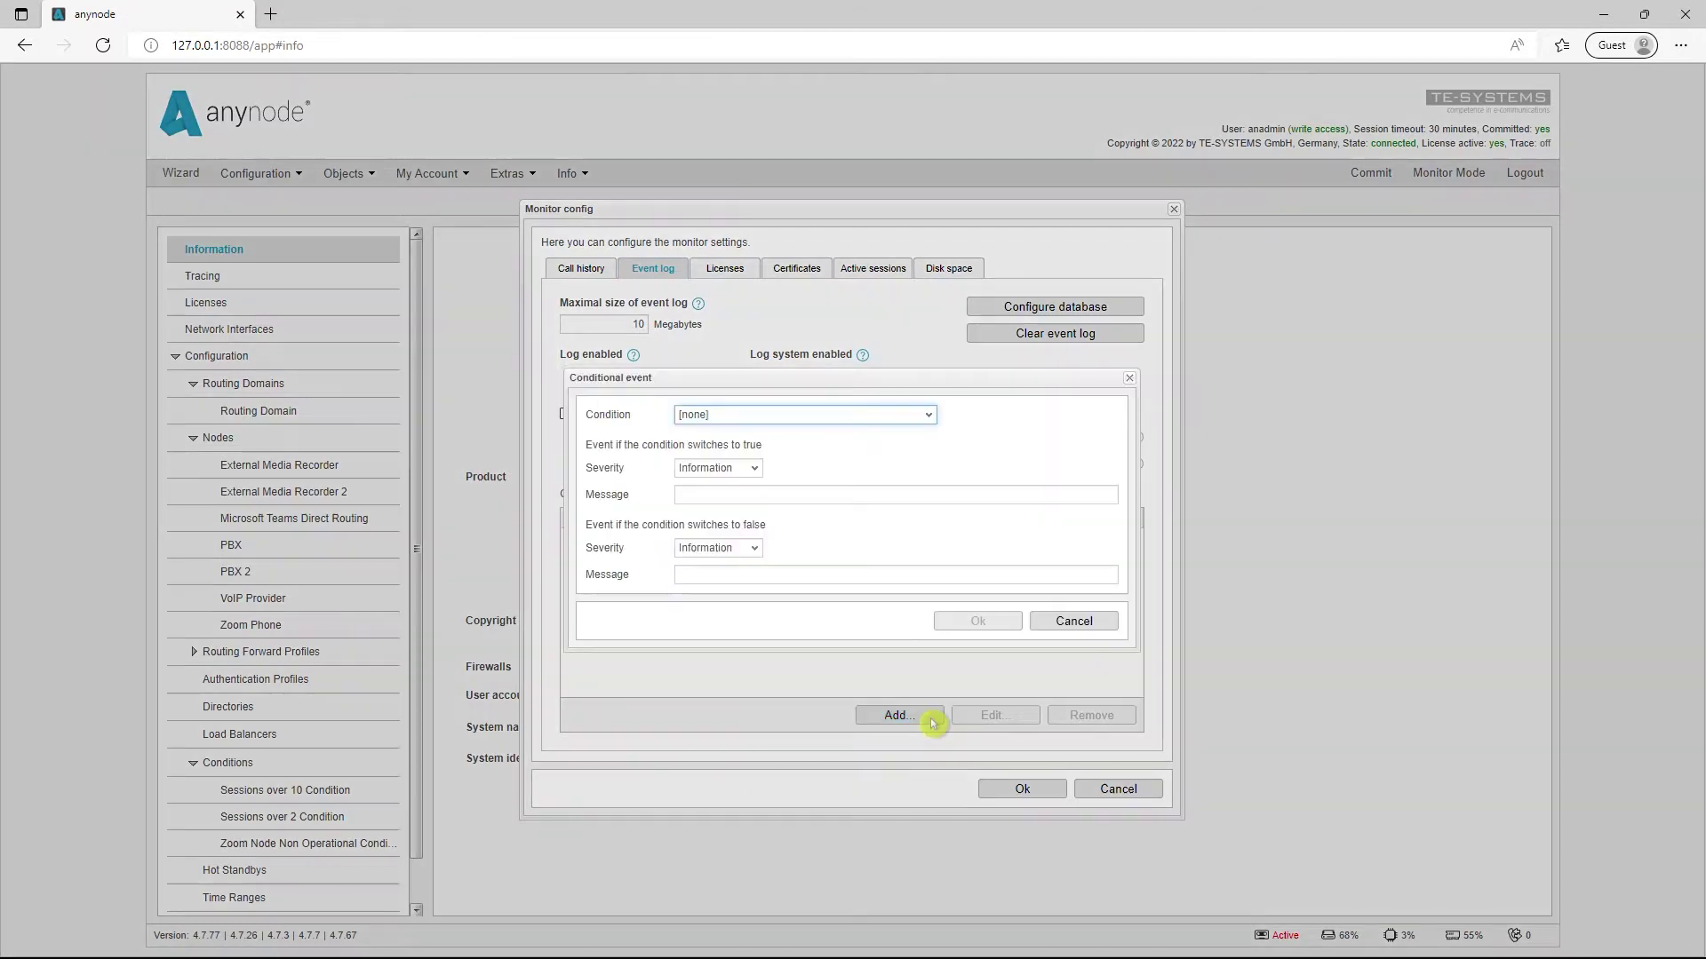
{"action": "left_click", "coordinate": [928, 416]}
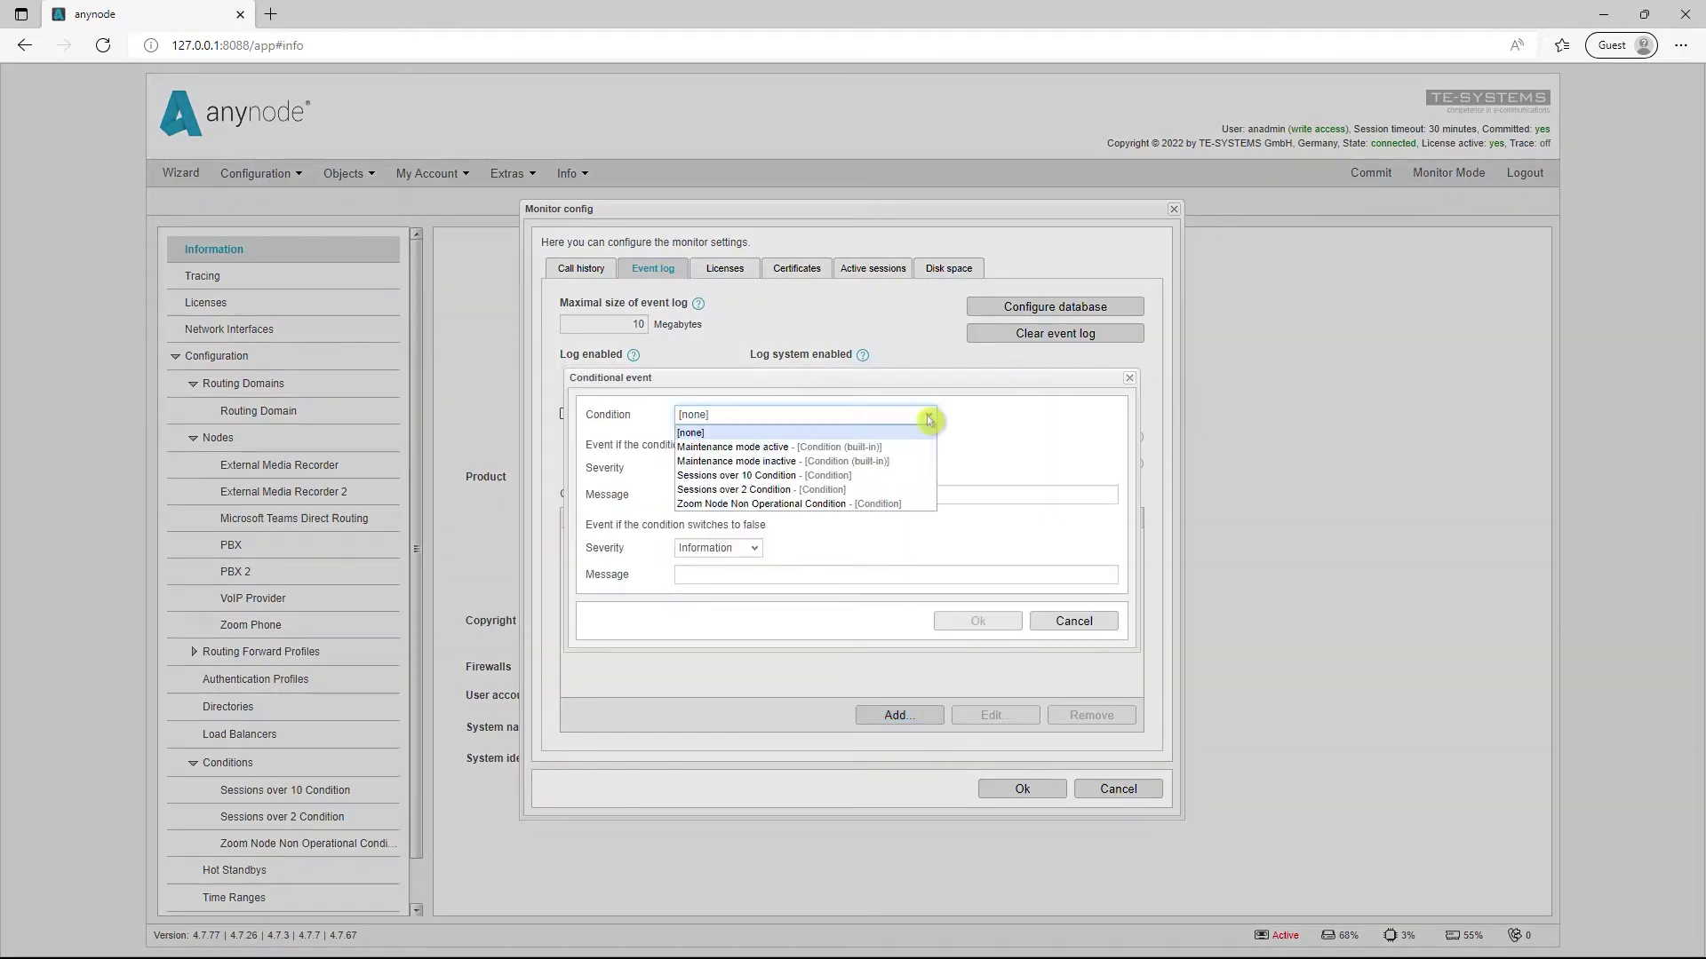
{"action": "left_click", "coordinate": [876, 476]}
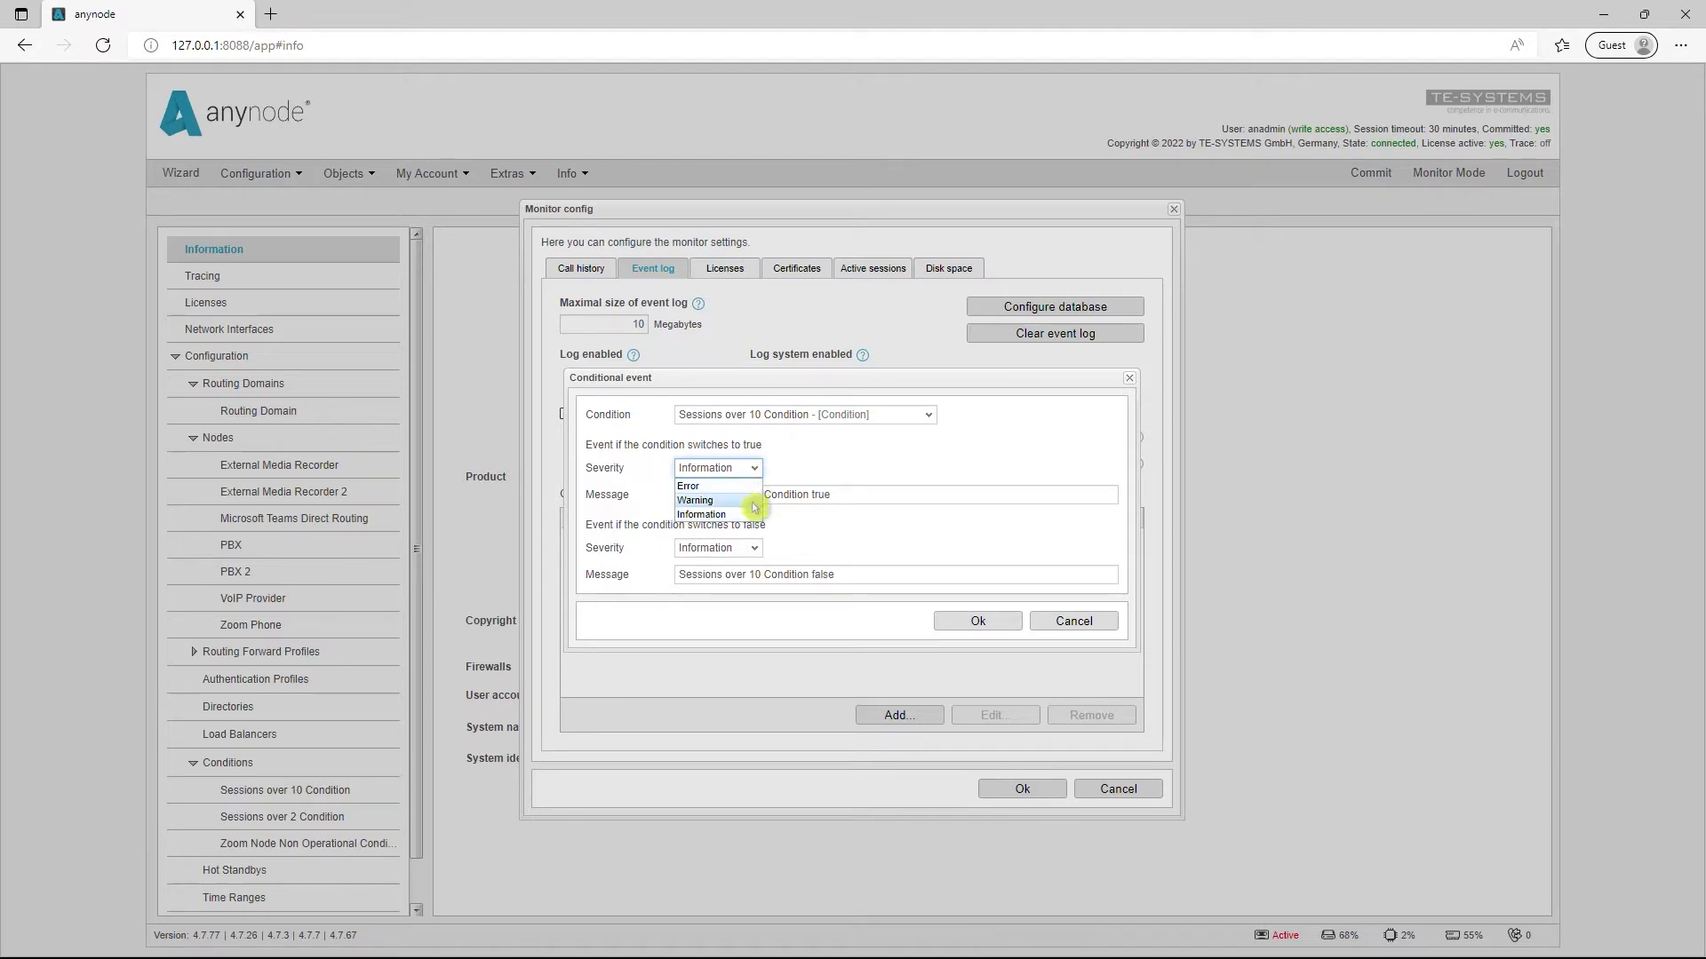
{"action": "left_click", "coordinate": [786, 472]}
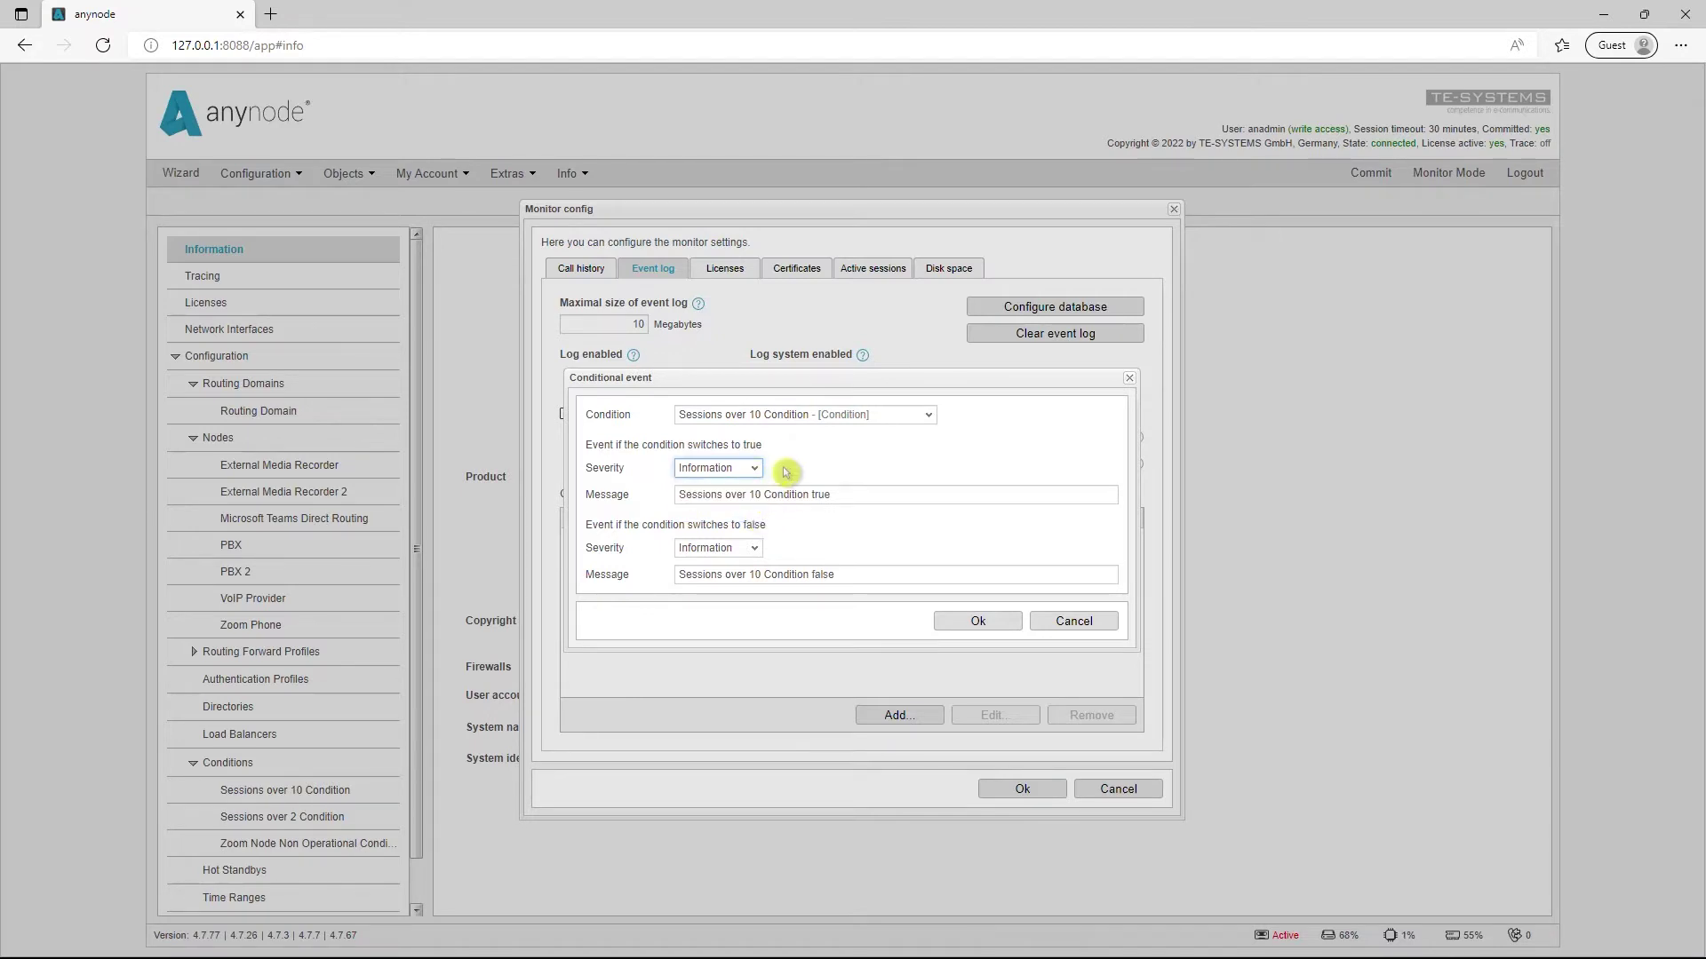
{"action": "left_click", "coordinate": [979, 621]}
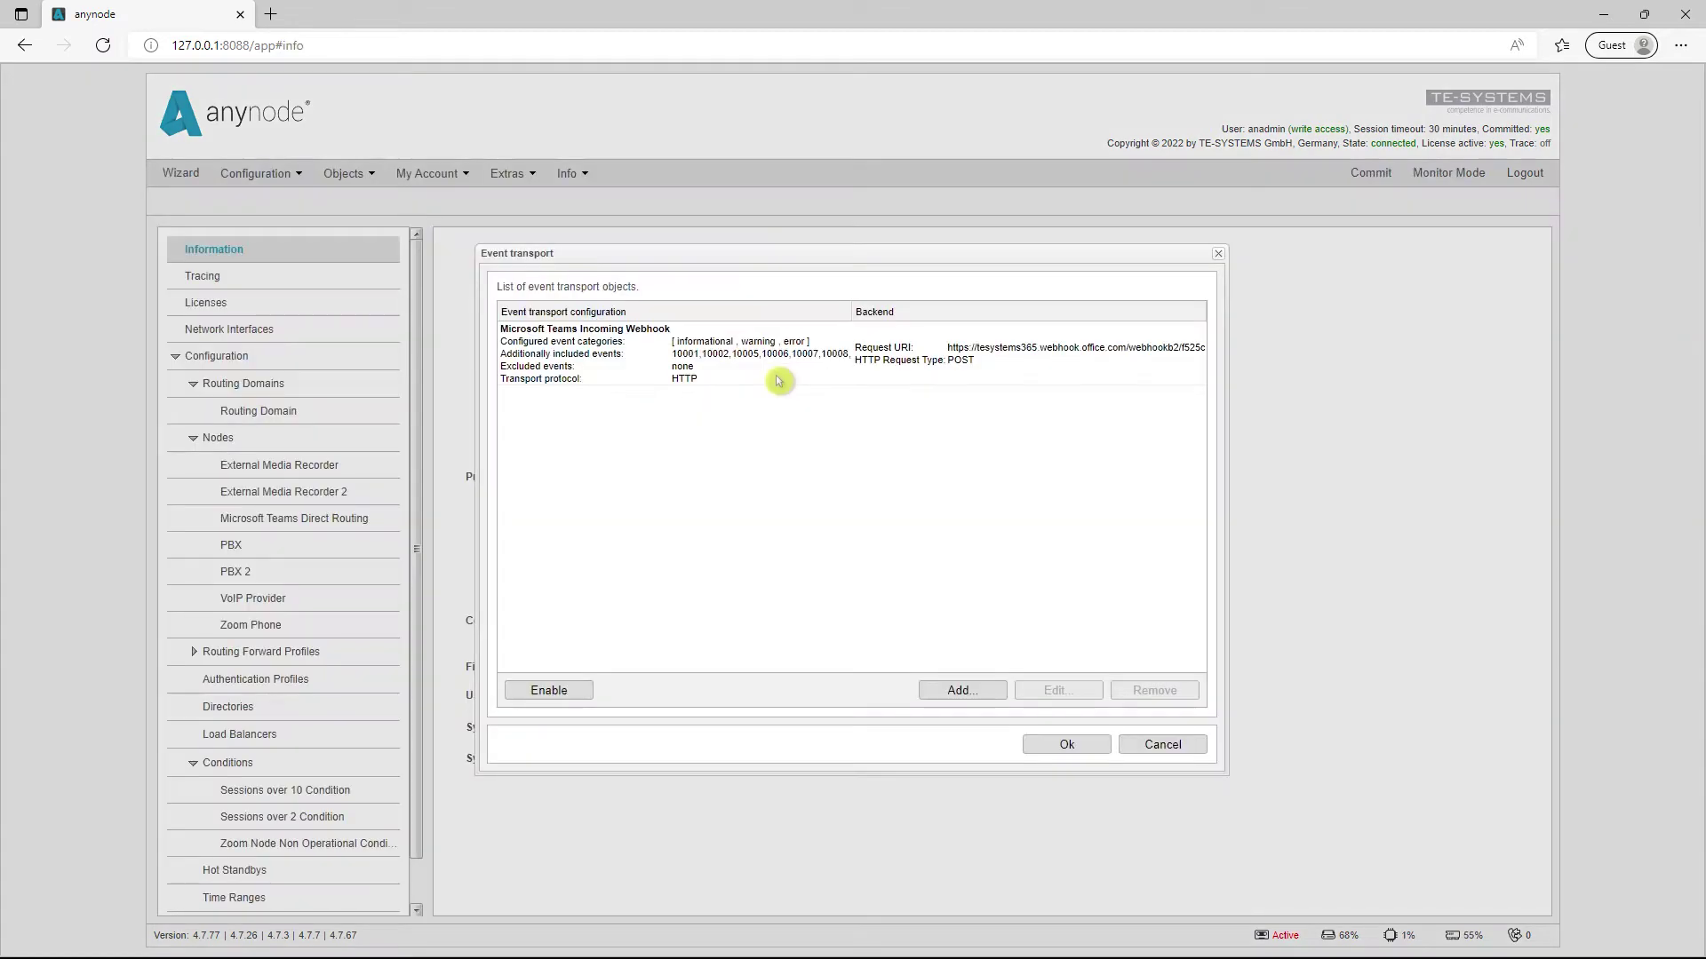
- Edit the Teams webhook's included events, filtering 'Condition' and unchecking event 10002 while keeping 10001
{"action": "left_click", "coordinate": [779, 382]}
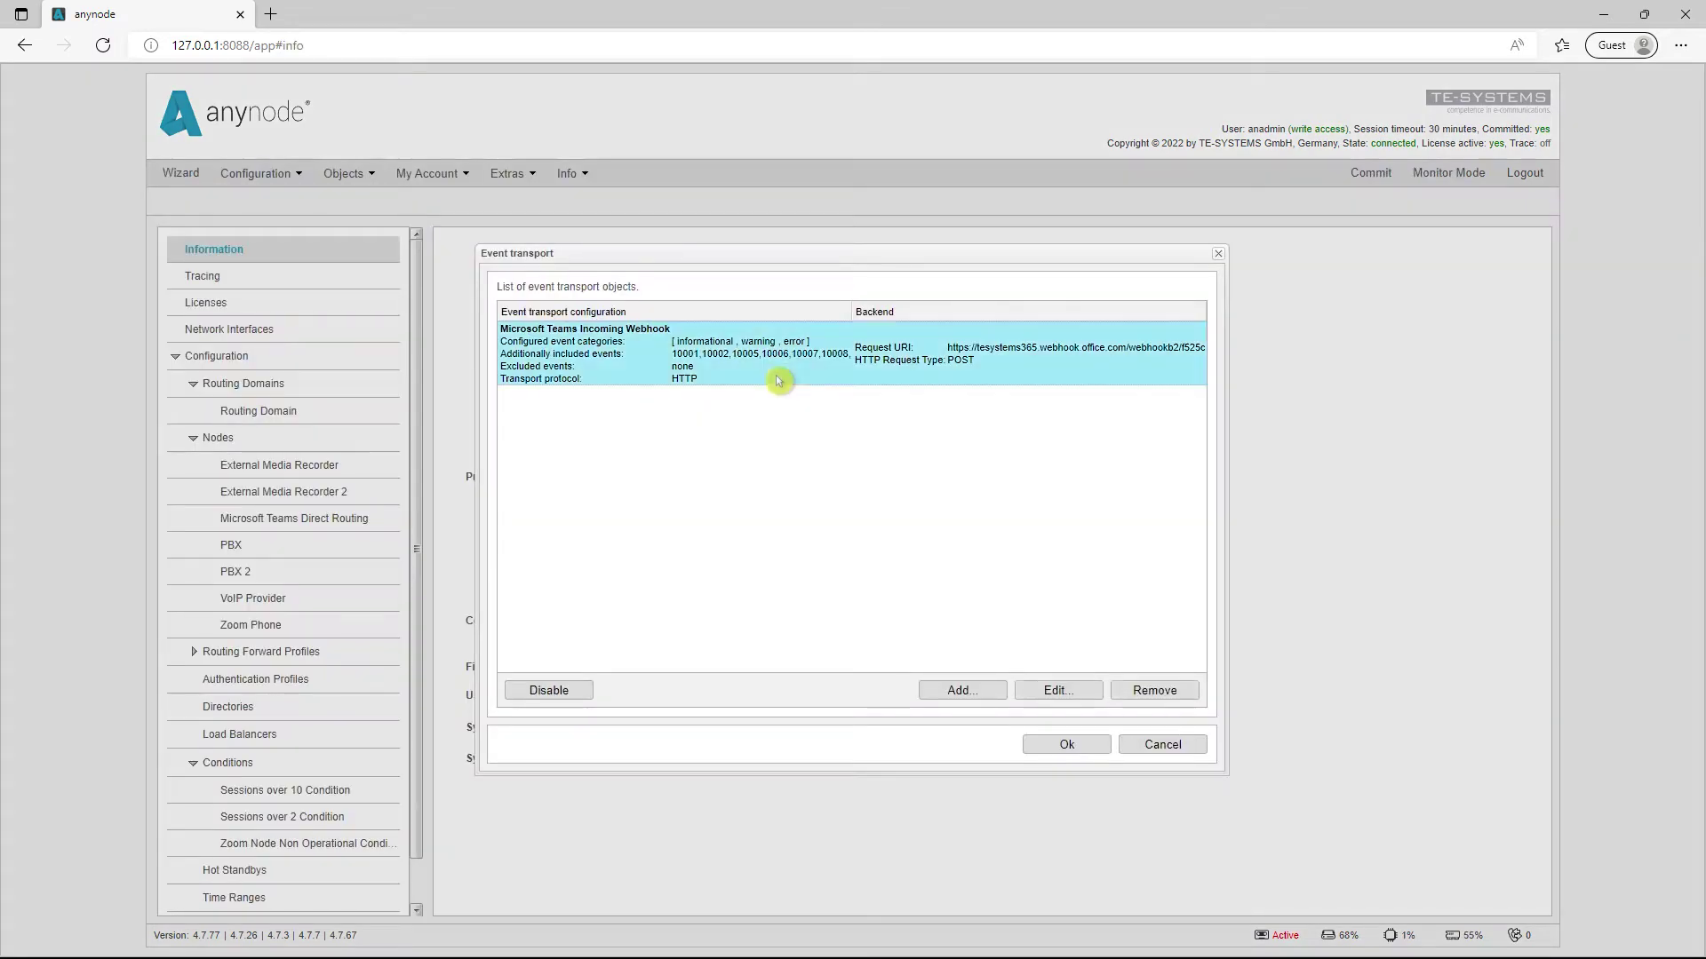
{"action": "left_click", "coordinate": [1088, 700]}
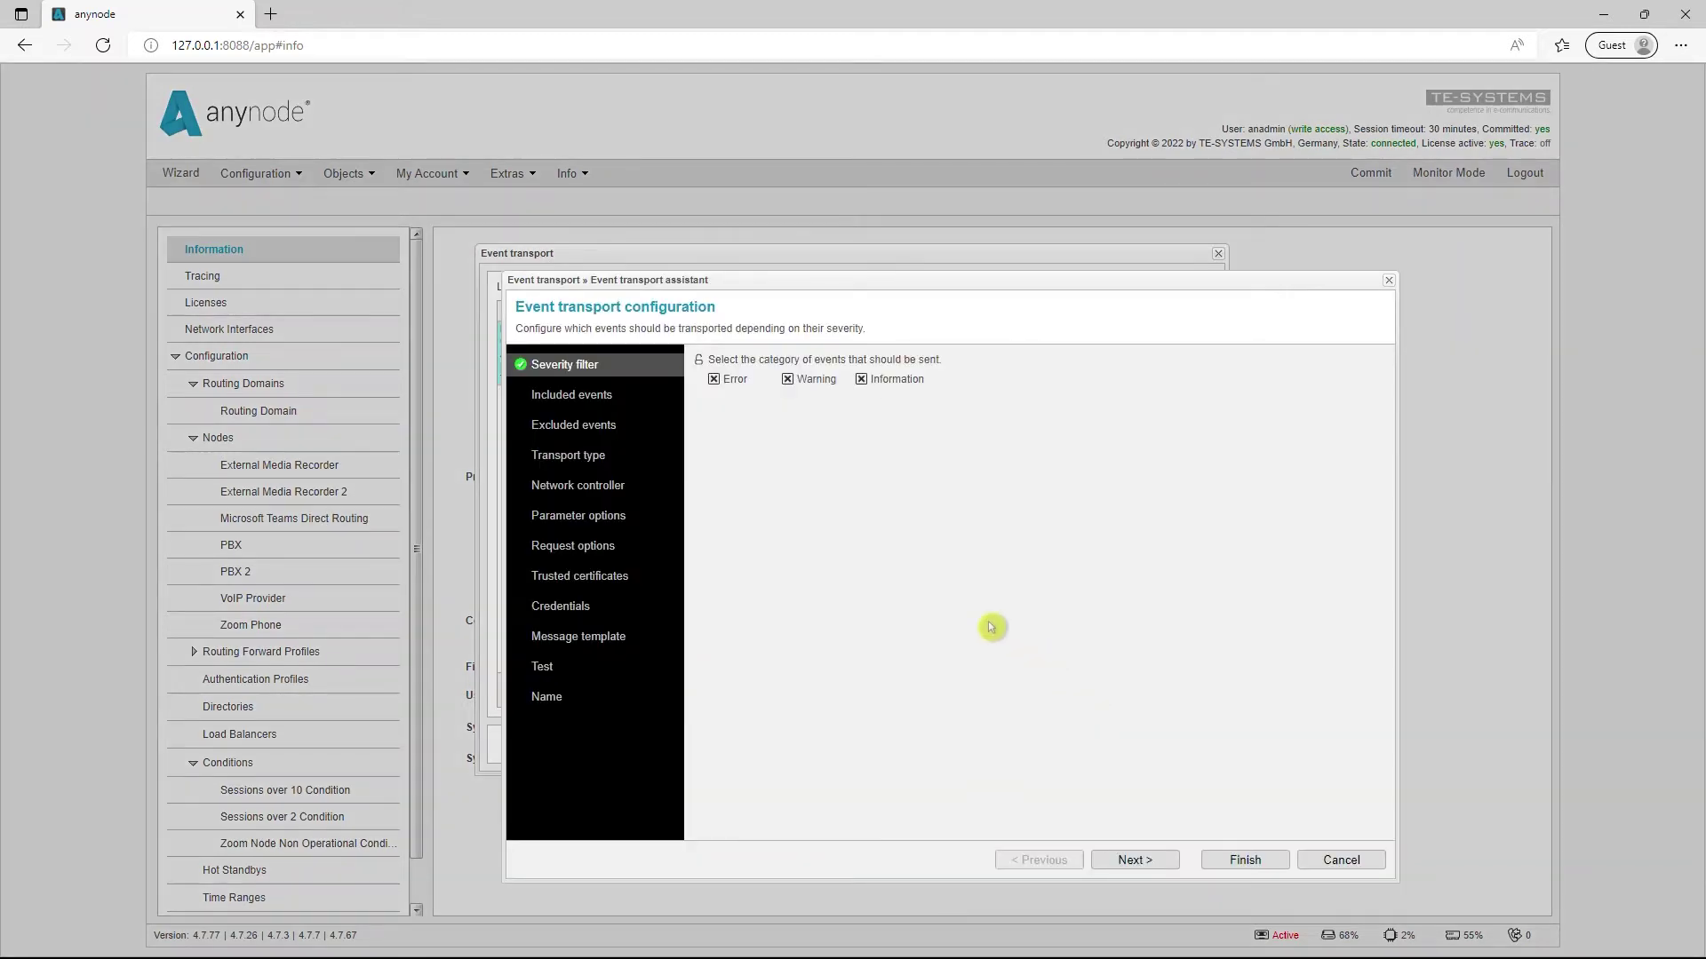
{"action": "left_click", "coordinate": [588, 396]}
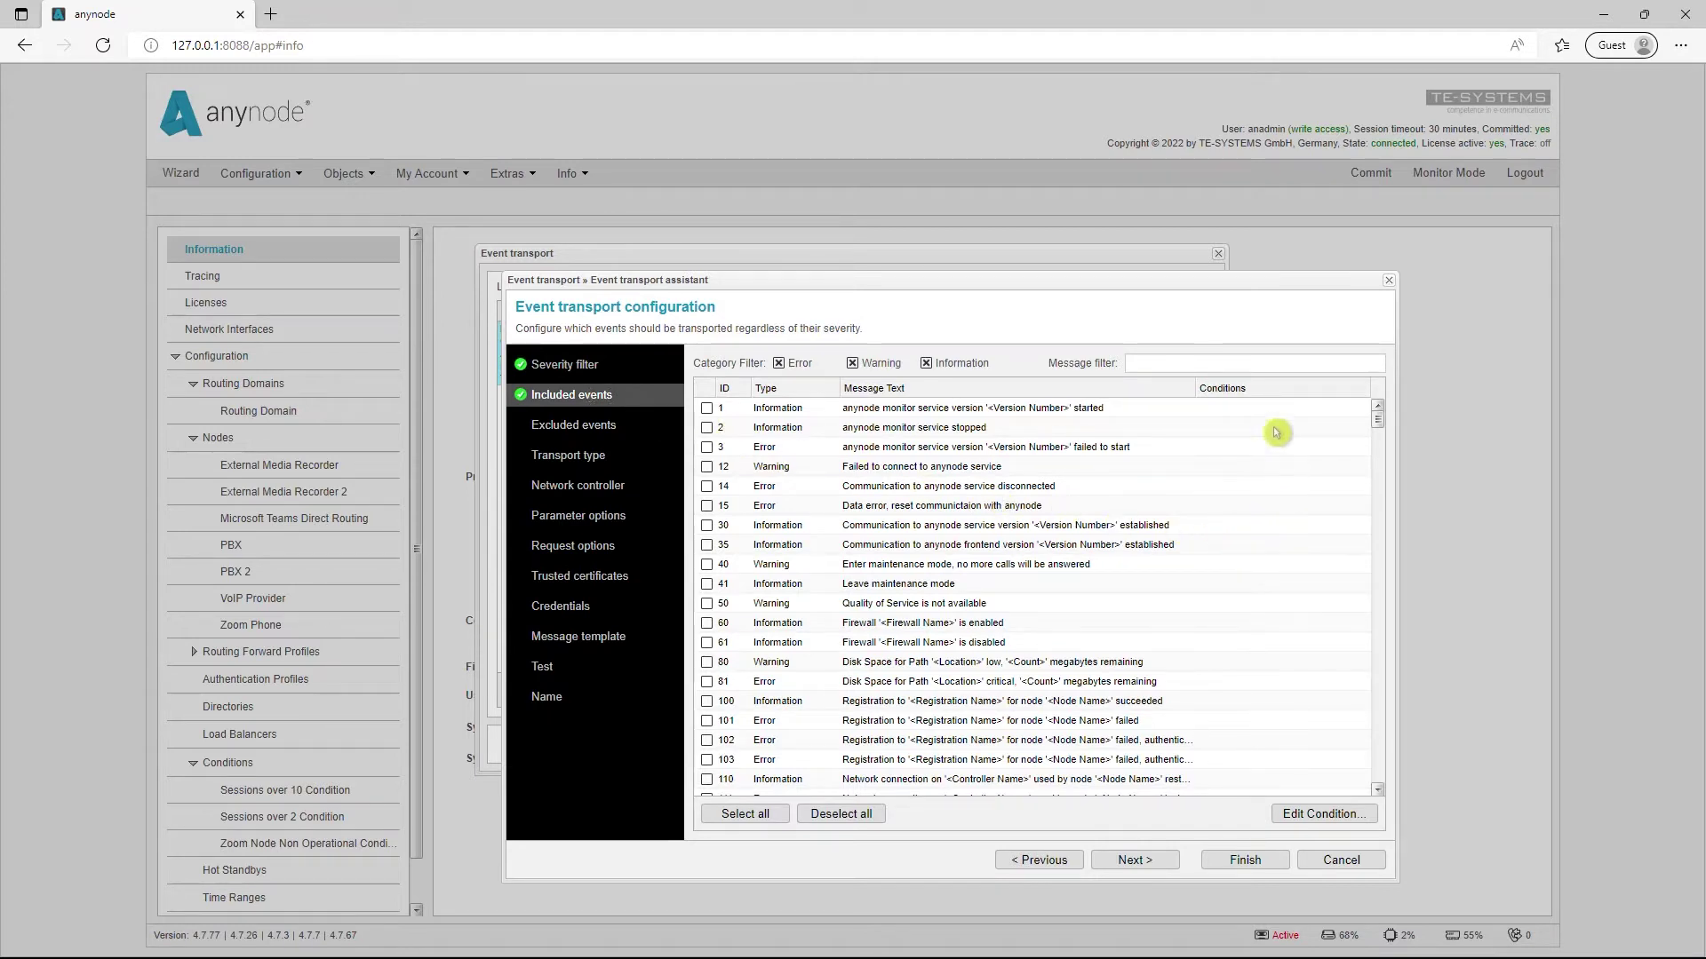
{"action": "left_click", "coordinate": [1150, 360]}
{"action": "type", "text": "Condition"}
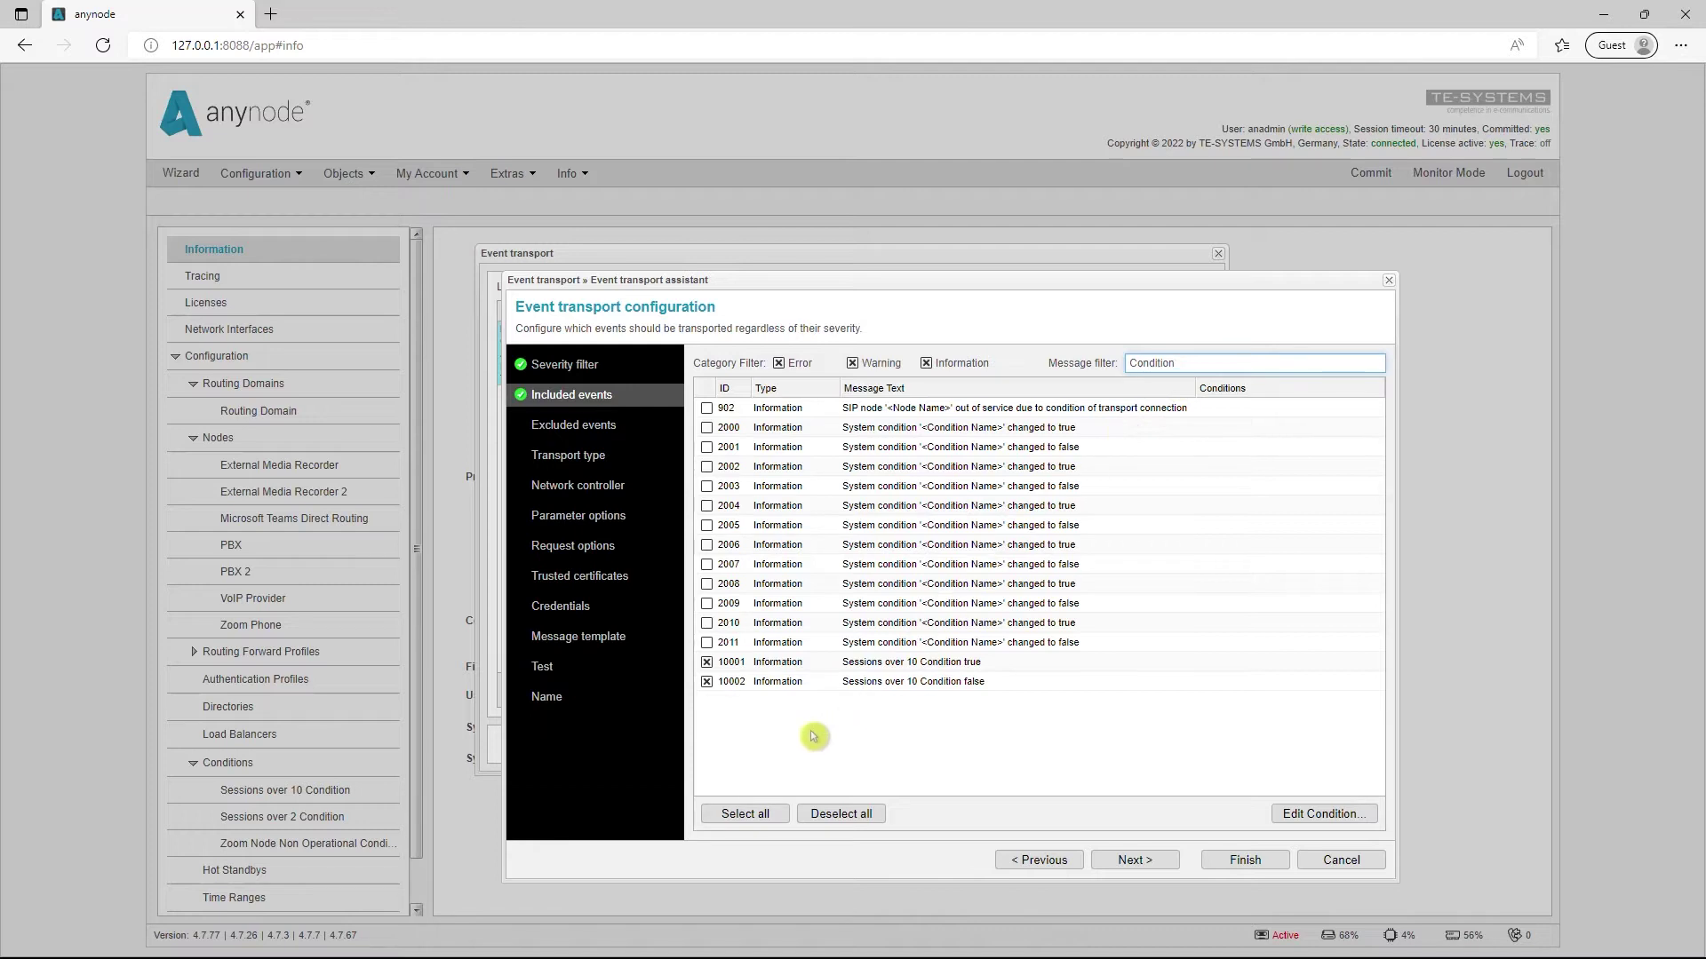
{"action": "left_click", "coordinate": [707, 683]}
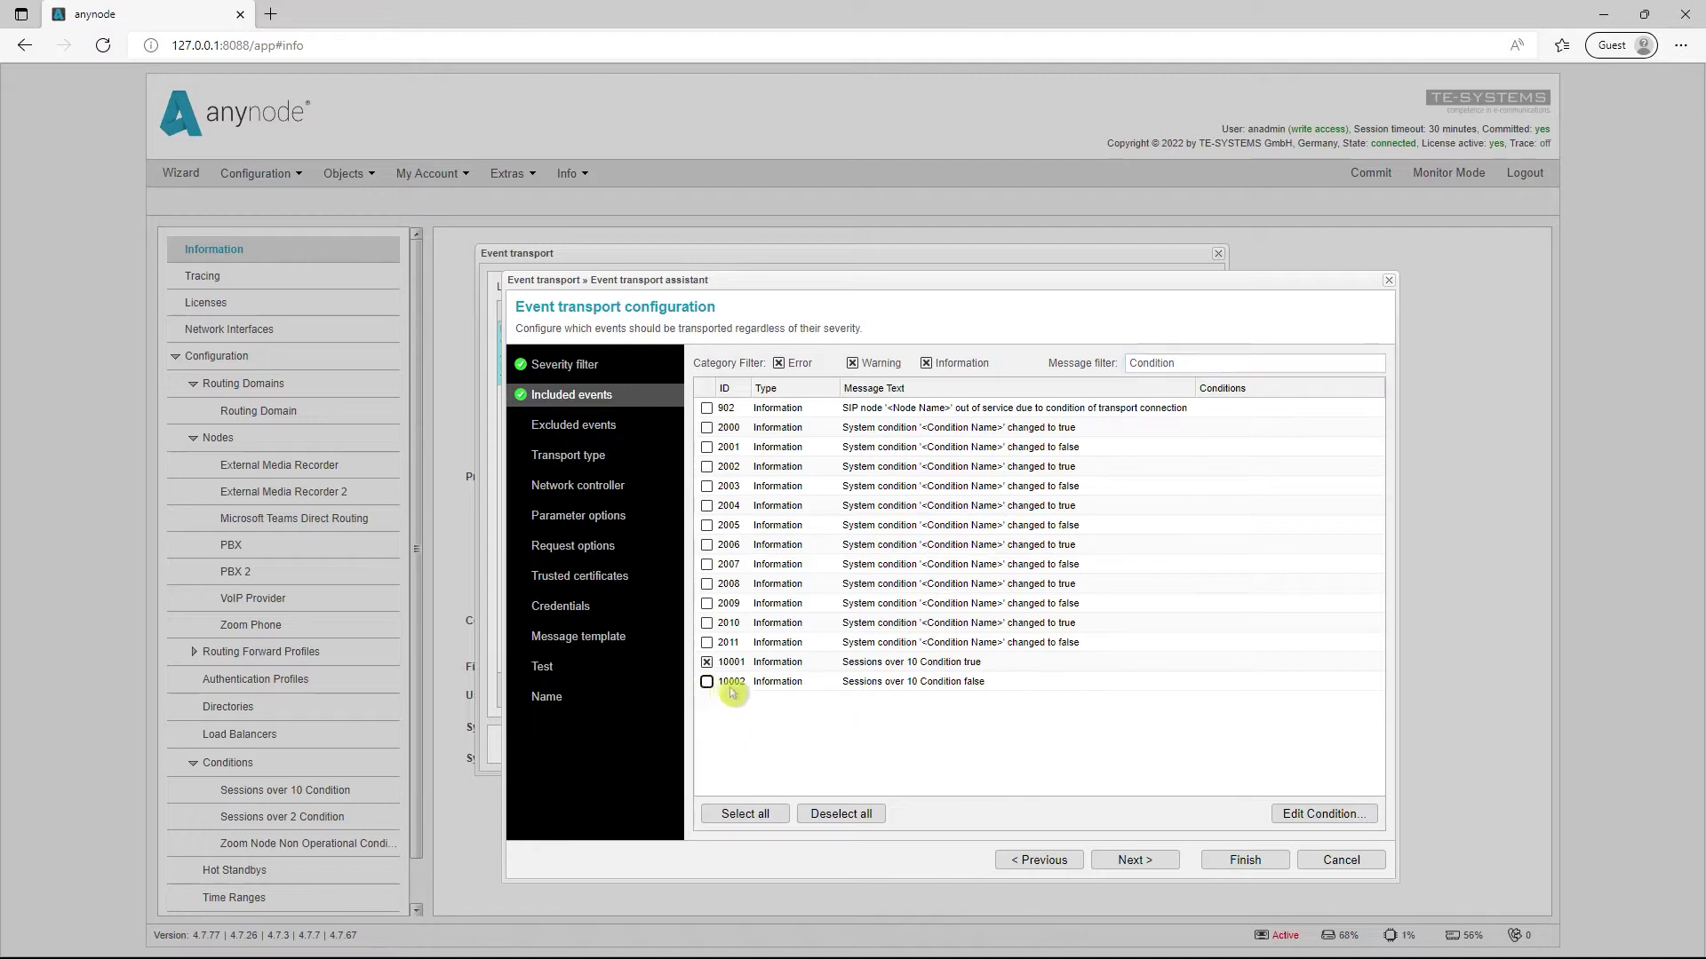
{"action": "left_click", "coordinate": [933, 666]}
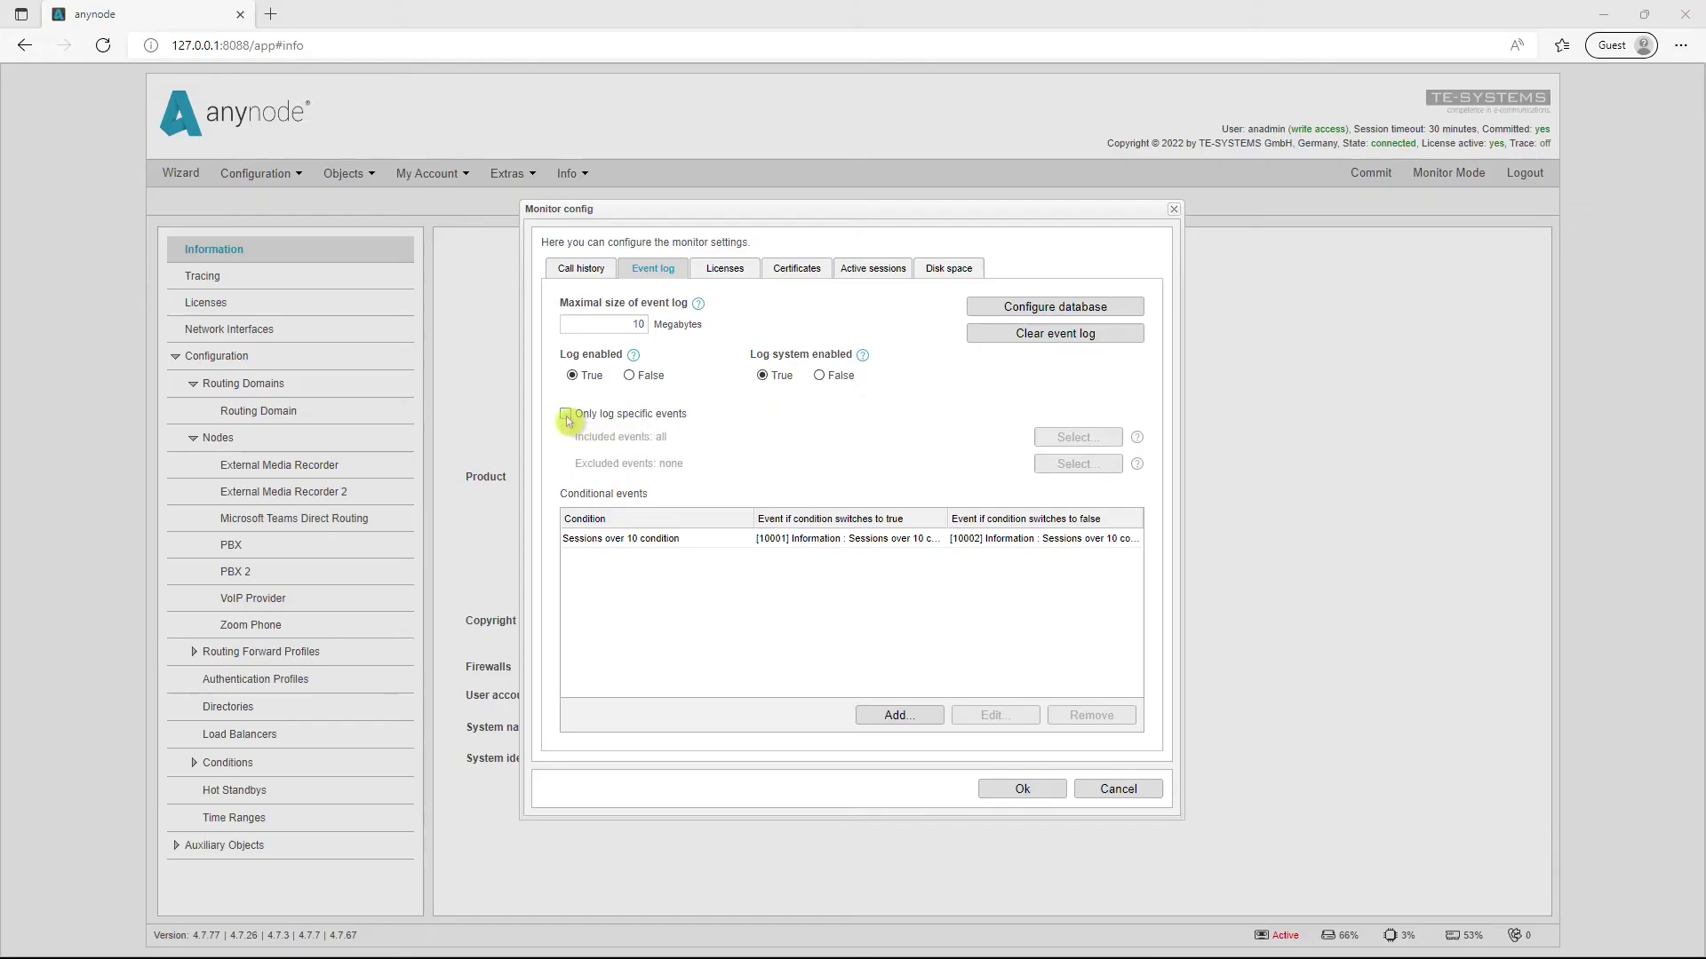
- Enable 'Only log specific events' and select the Enter and Leave maintenance mode events
{"action": "left_click", "coordinate": [566, 416]}
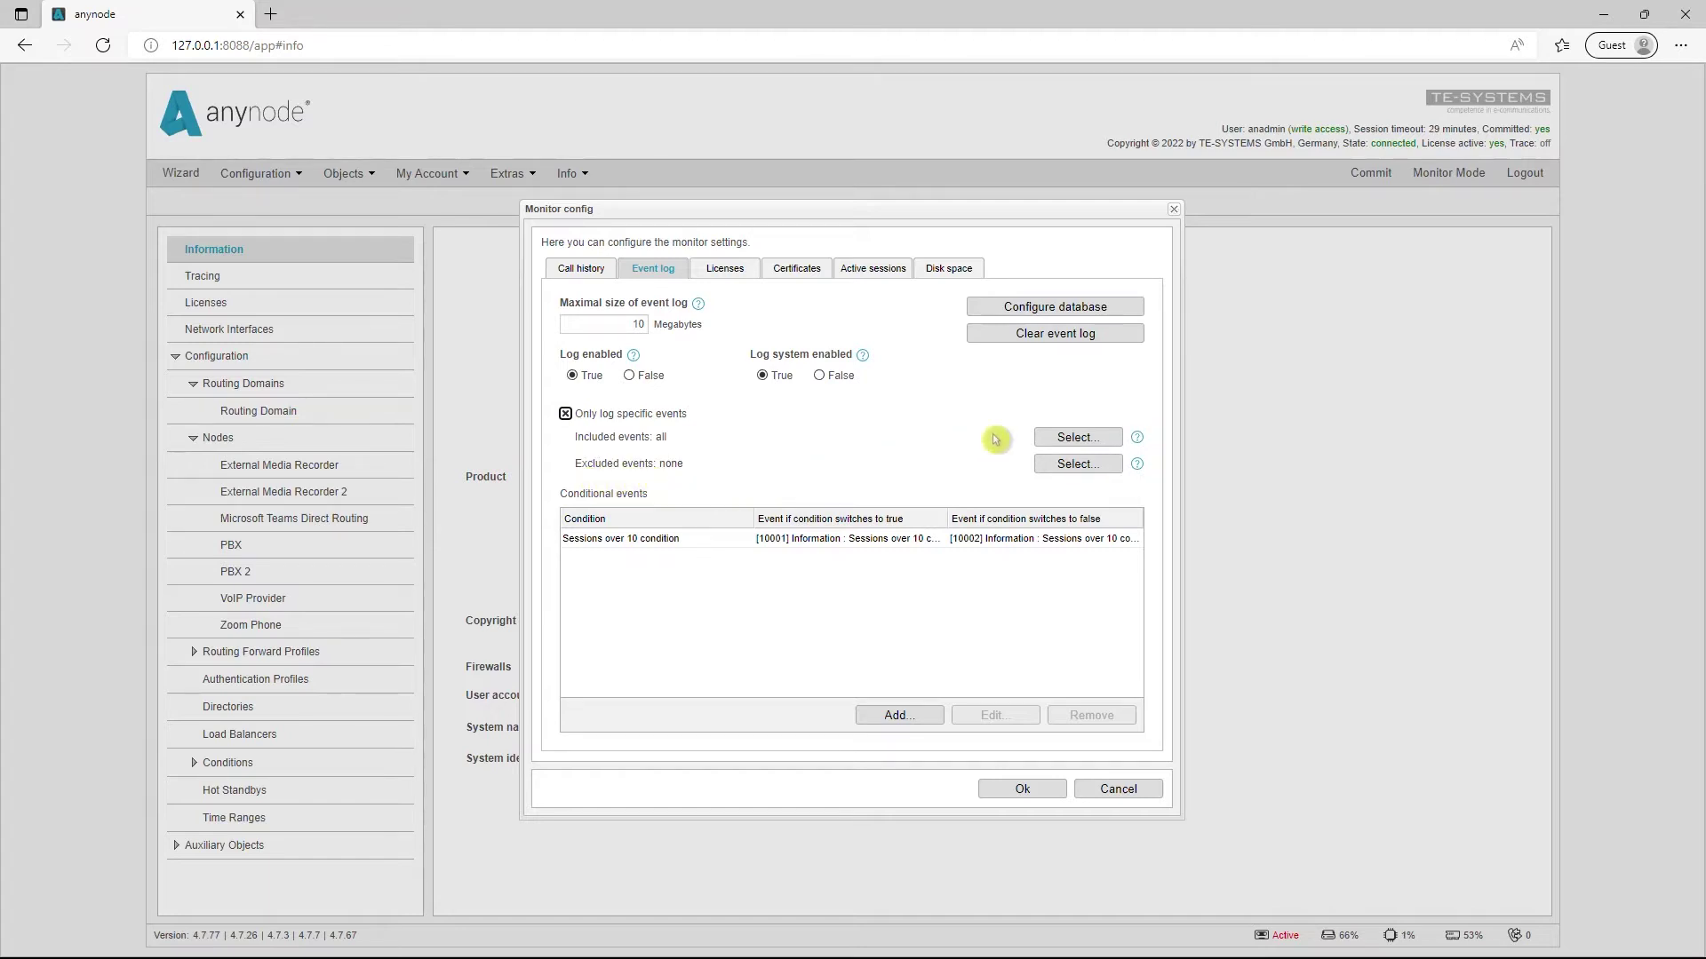
{"action": "left_click", "coordinate": [1095, 444]}
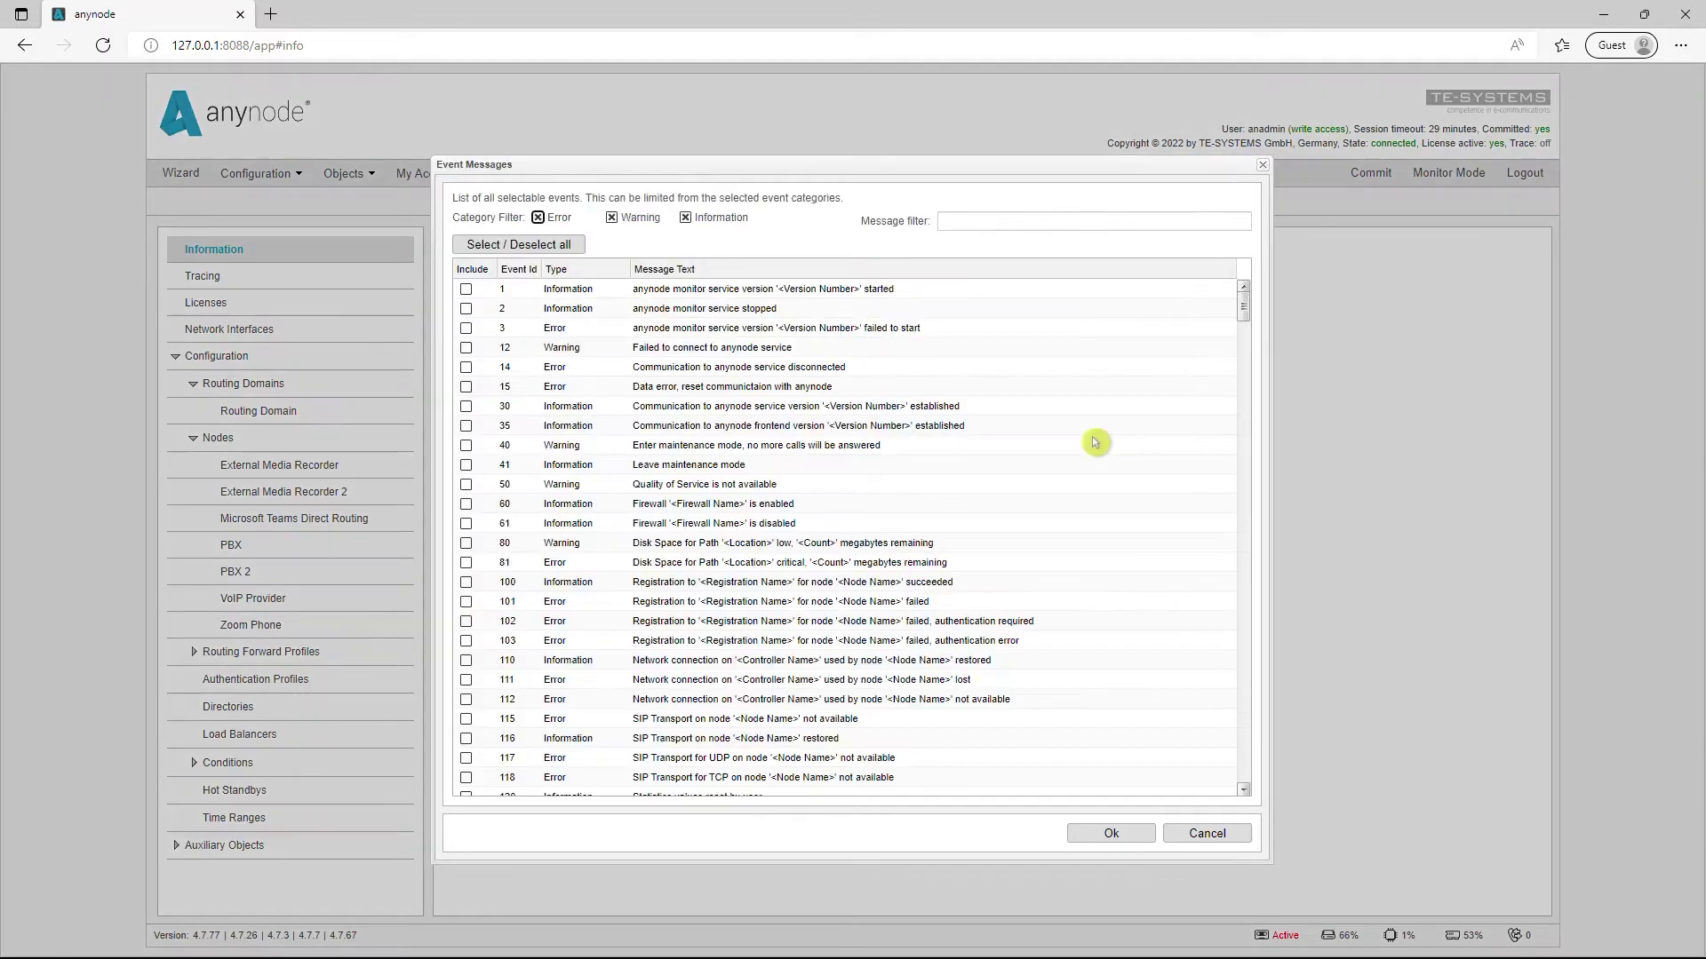
{"action": "left_click", "coordinate": [952, 223]}
{"action": "type", "text": "maintenance"}
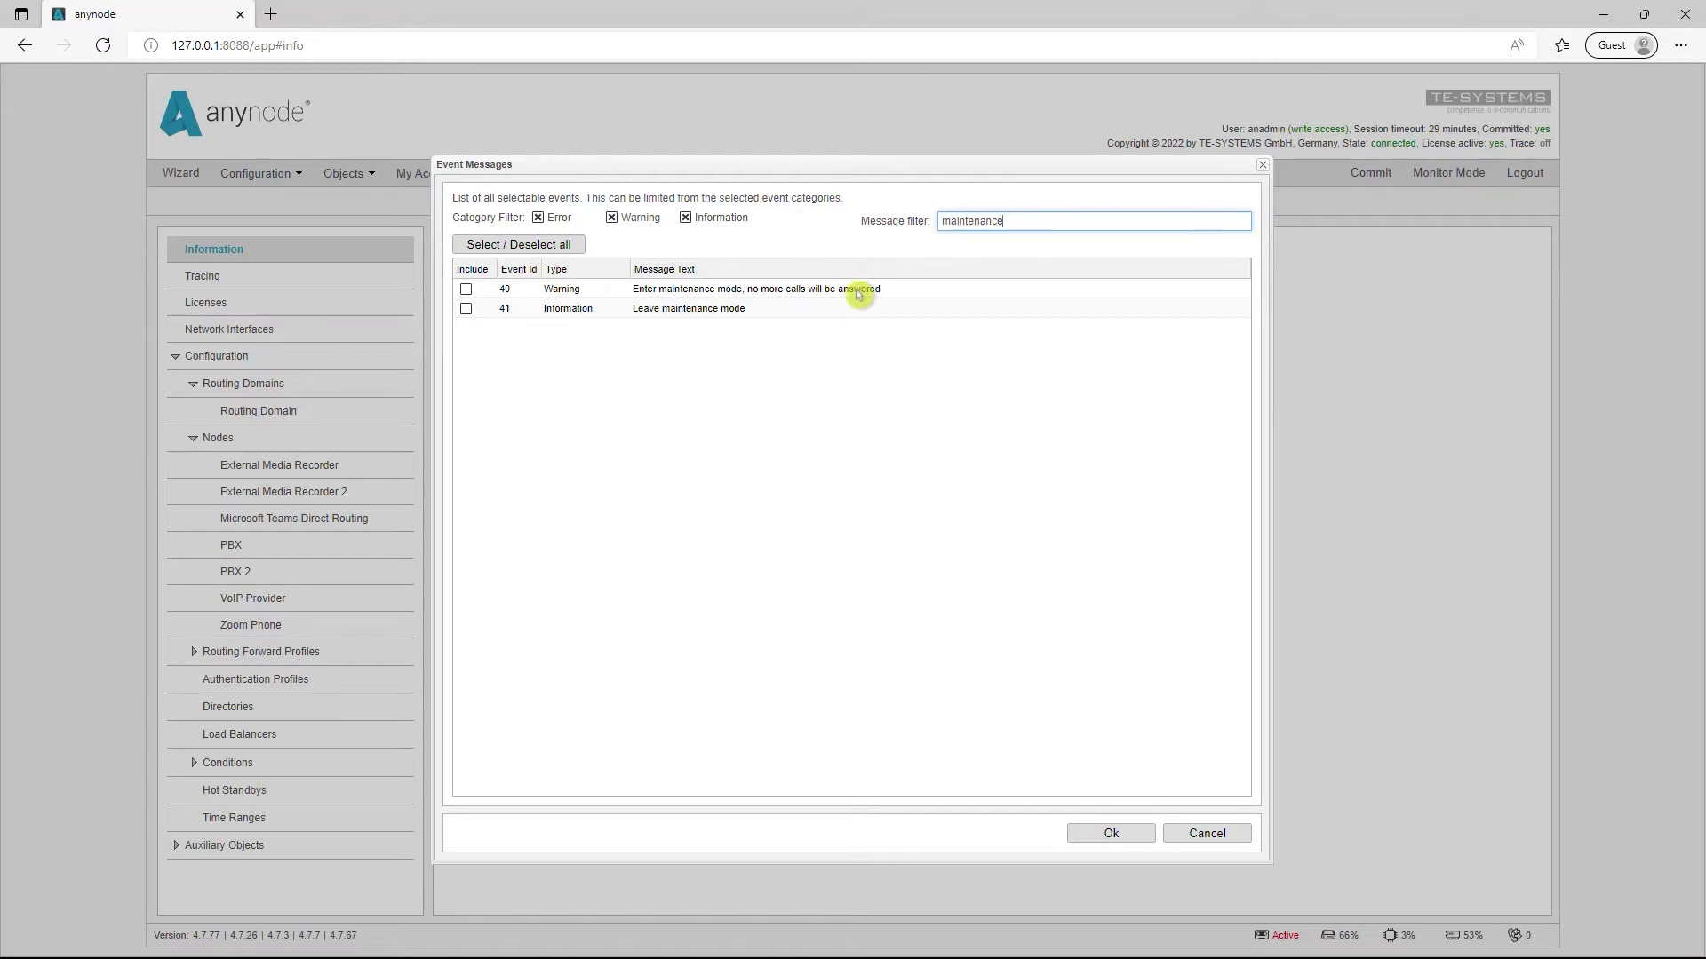
{"action": "left_click", "coordinate": [858, 294]}
{"action": "left_click", "coordinate": [842, 311]}
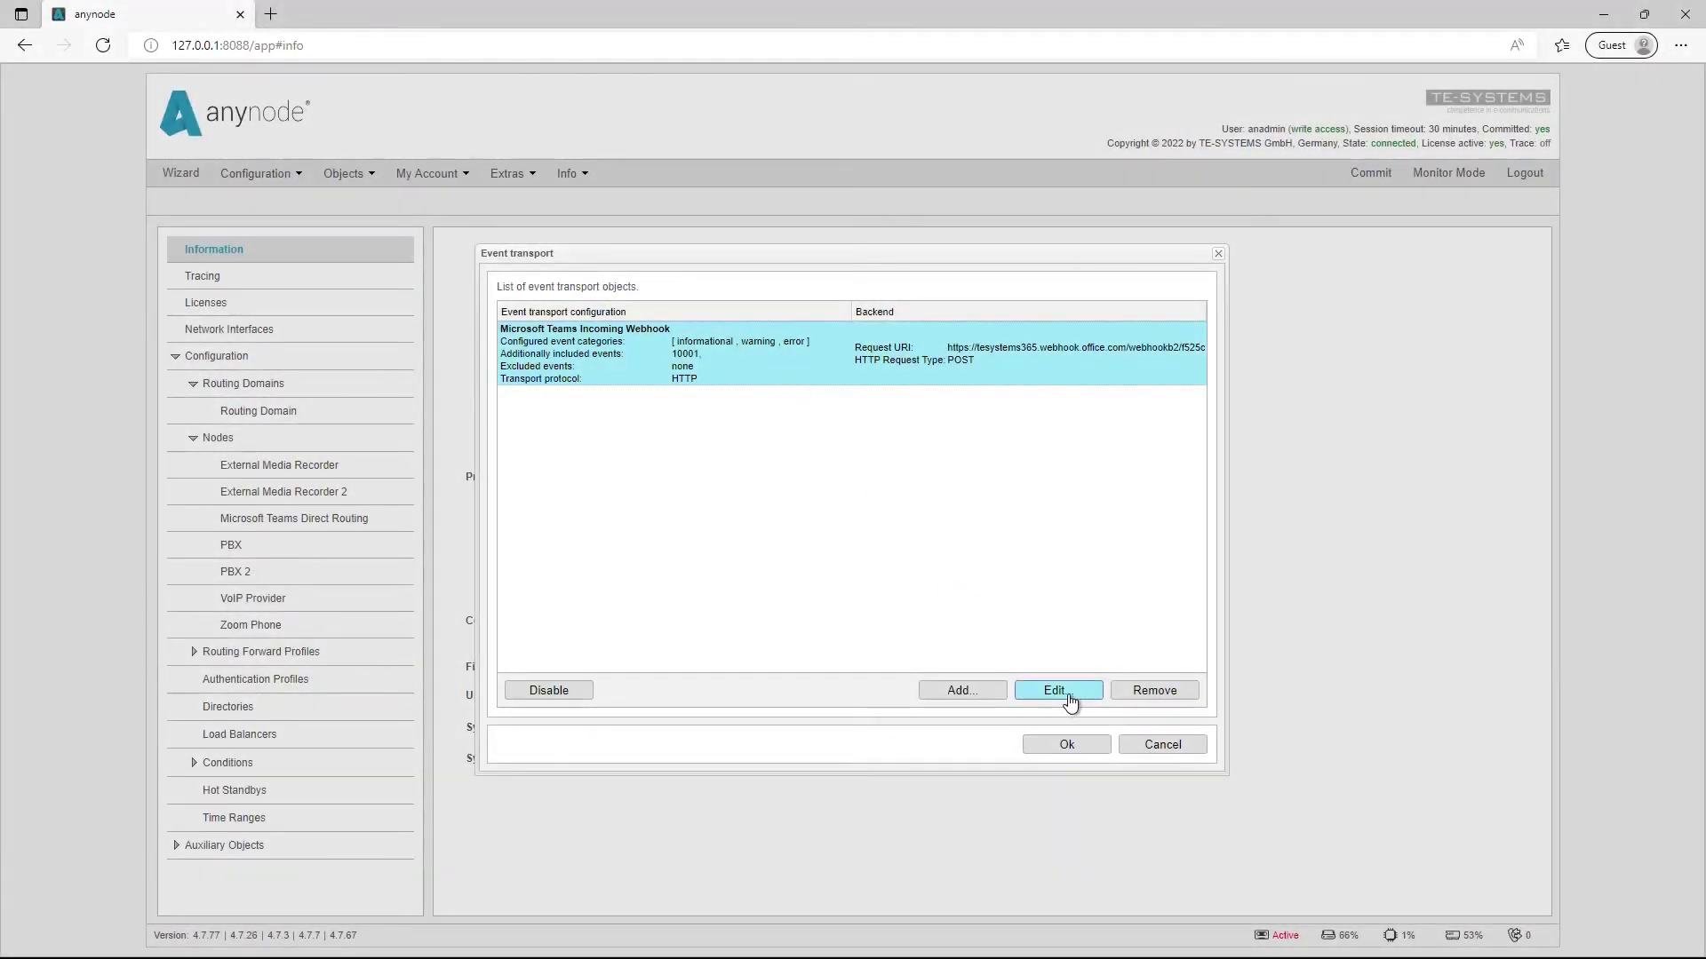
- Add event 900, SIP node out of service, to the Teams webhook's included events
{"action": "left_click", "coordinate": [1070, 700]}
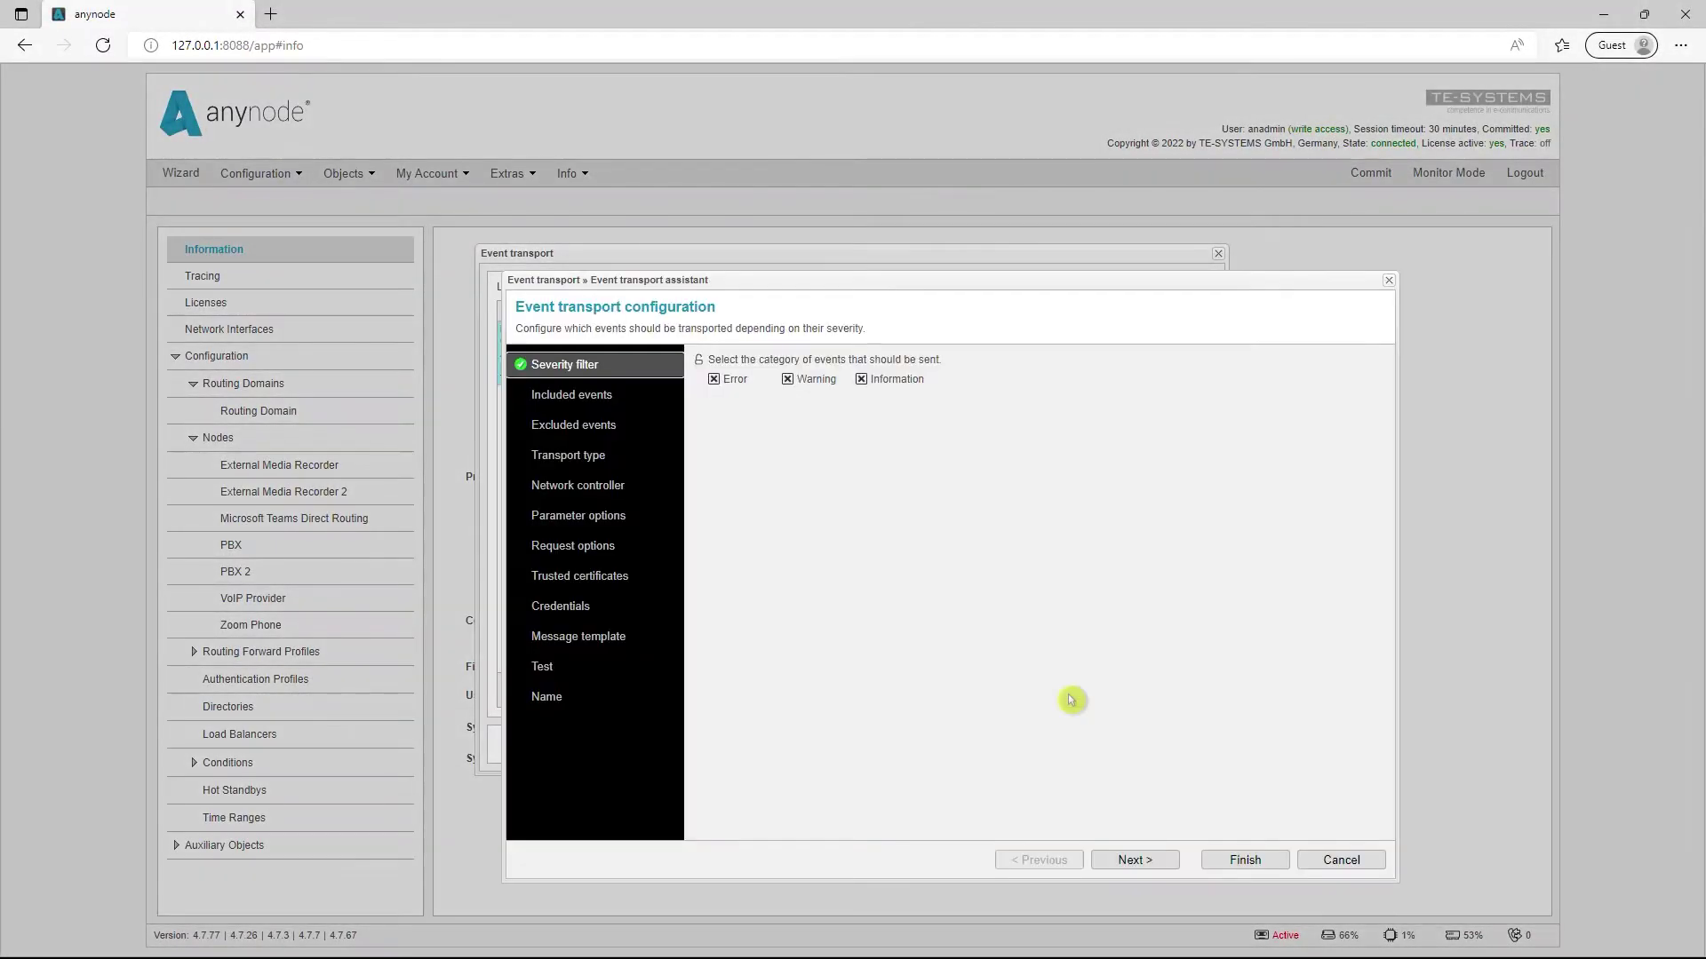
{"action": "left_click", "coordinate": [608, 398]}
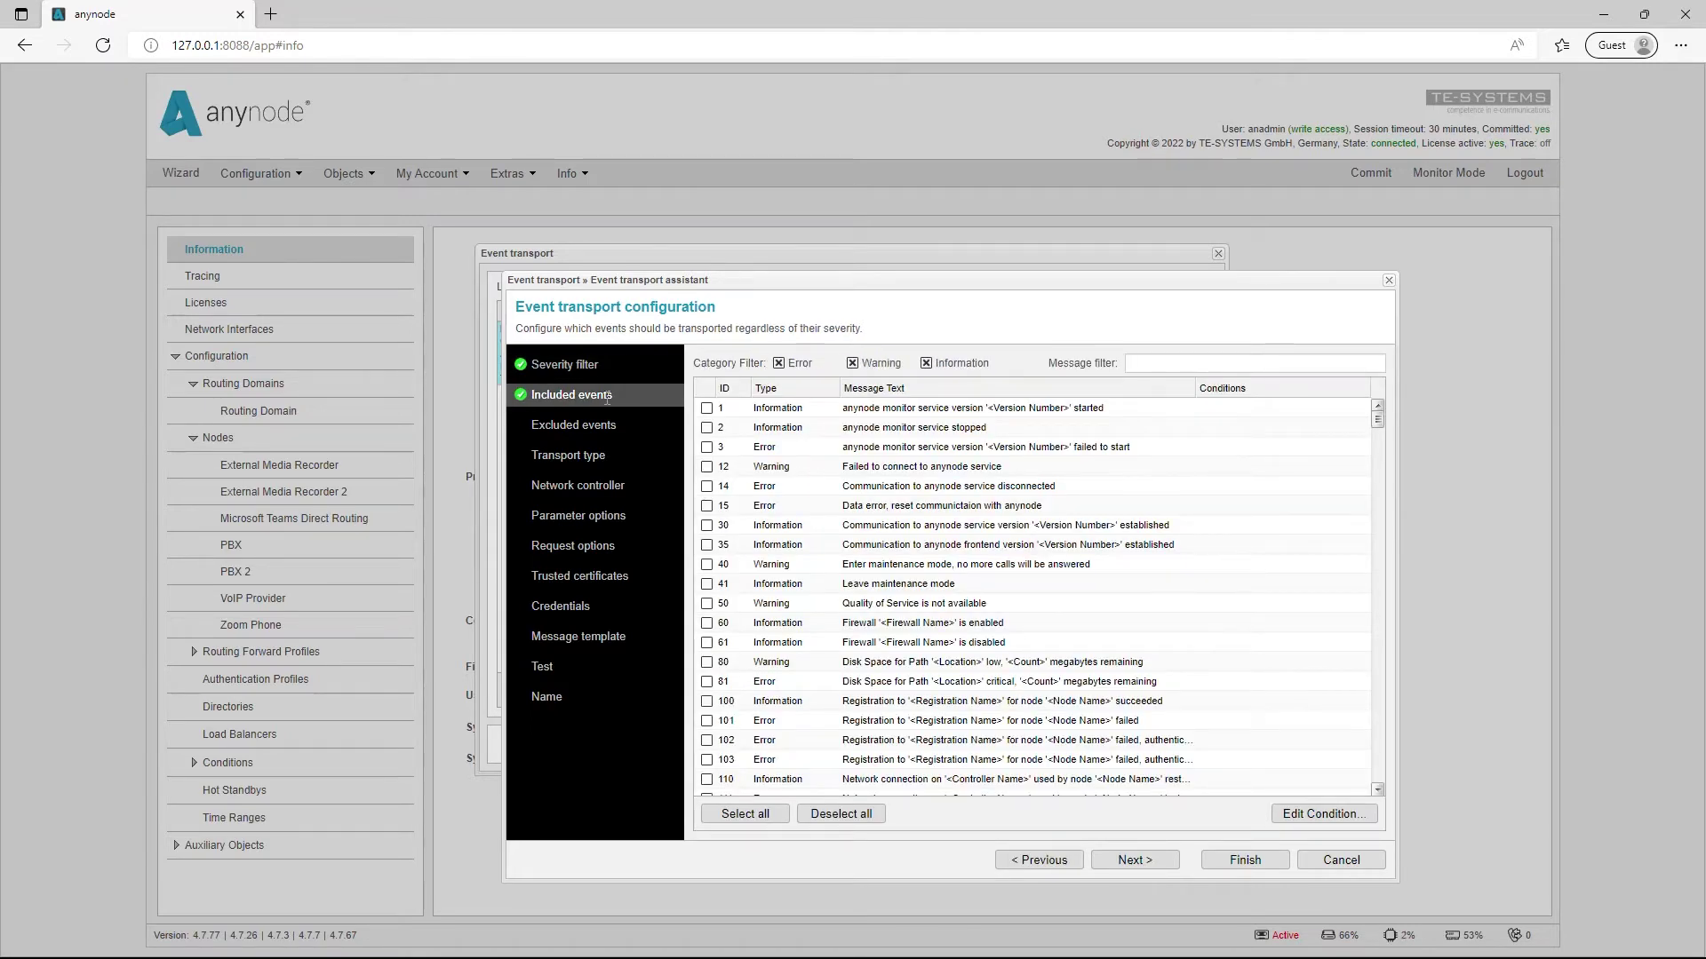
{"action": "left_click", "coordinate": [1133, 362]}
{"action": "type", "text": "Node Name"}
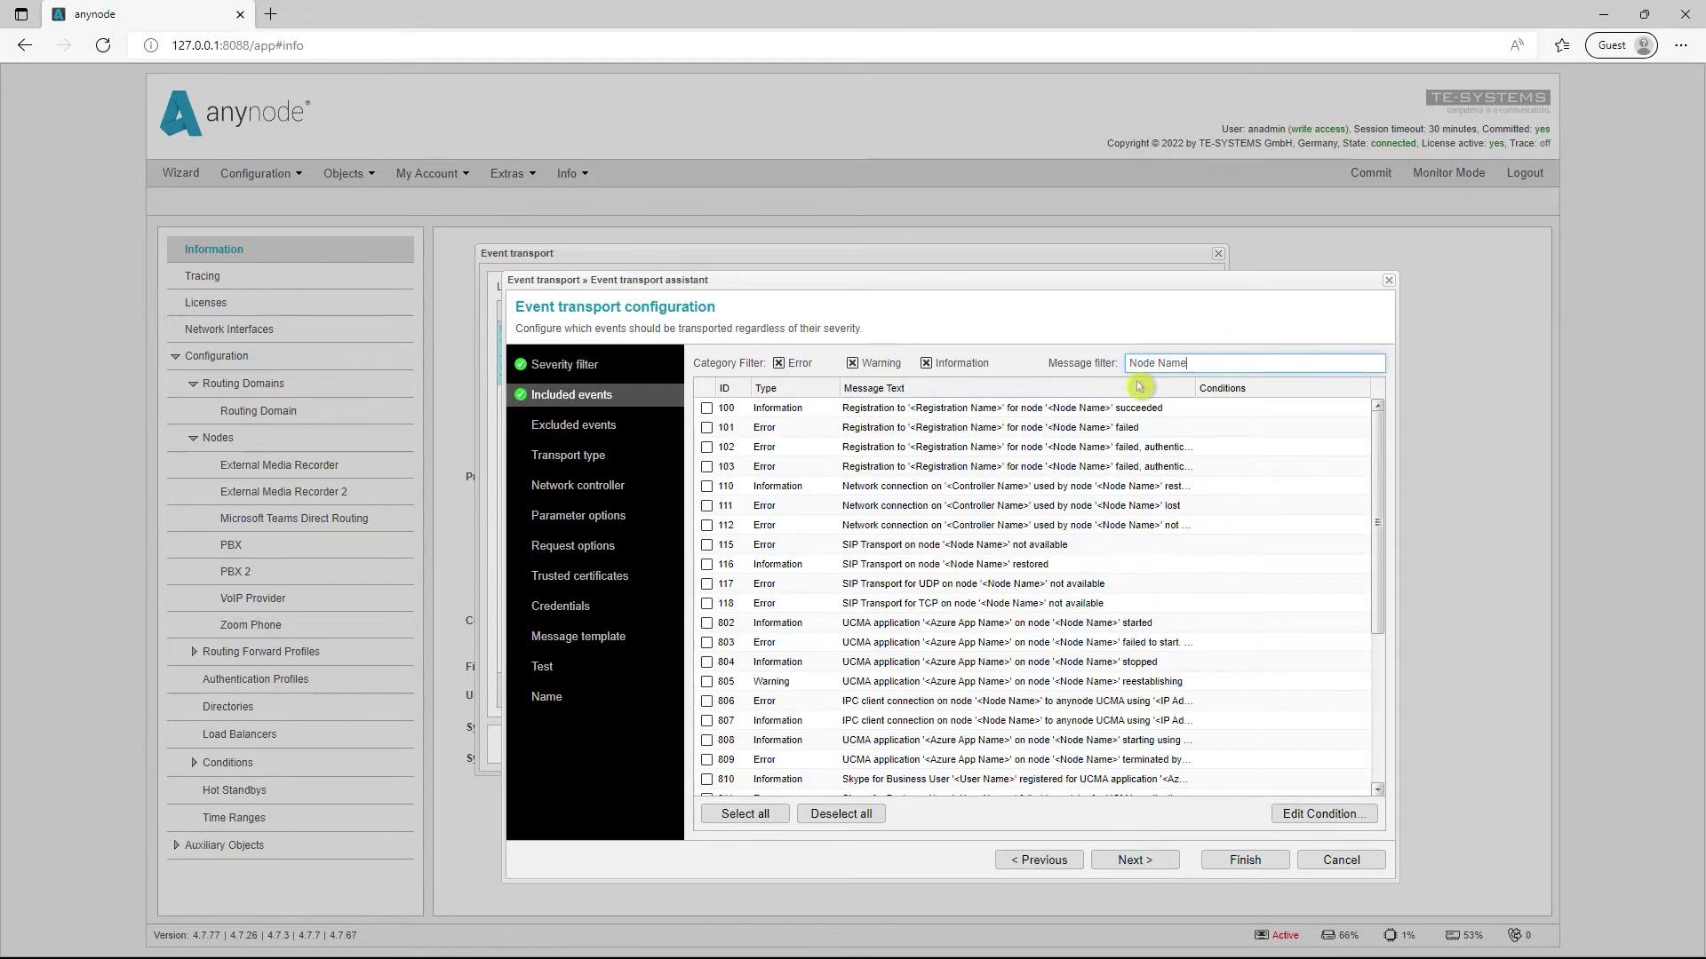
{"action": "left_click_drag", "start_coordinate": [1377, 477], "coordinate": [1218, 864]}
{"action": "left_click", "coordinate": [854, 710]}
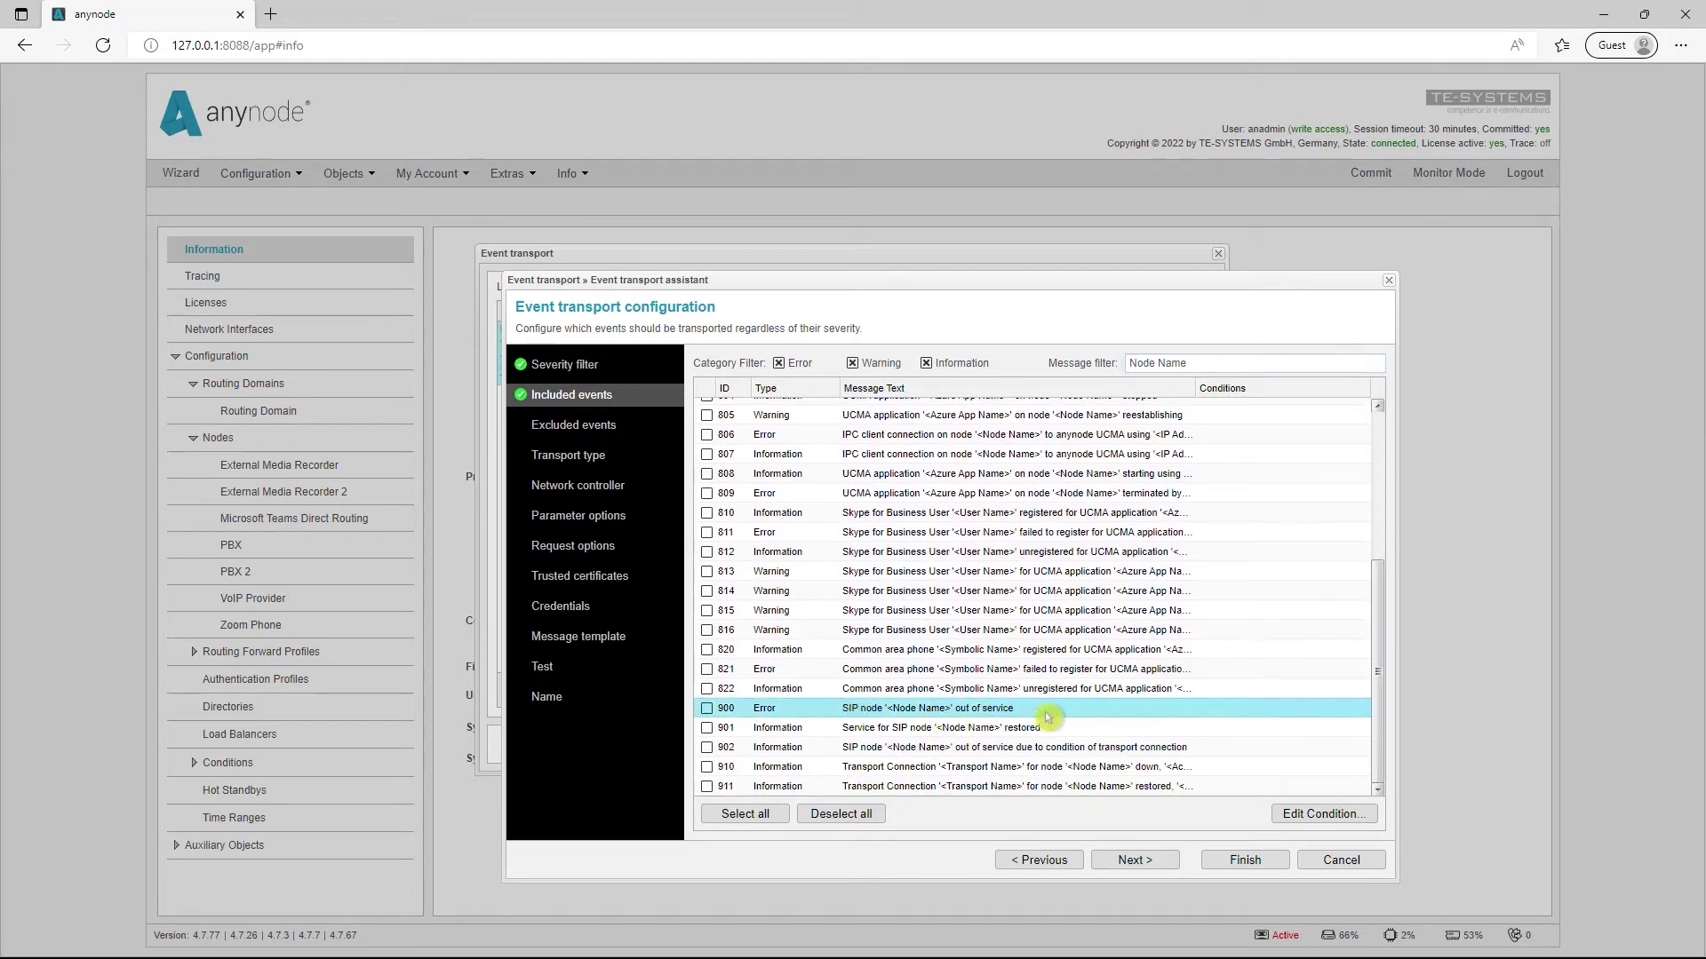
- Send event 900 only when Node Name contains Teams, matching any, and save the webhook
{"action": "left_click", "coordinate": [1349, 816]}
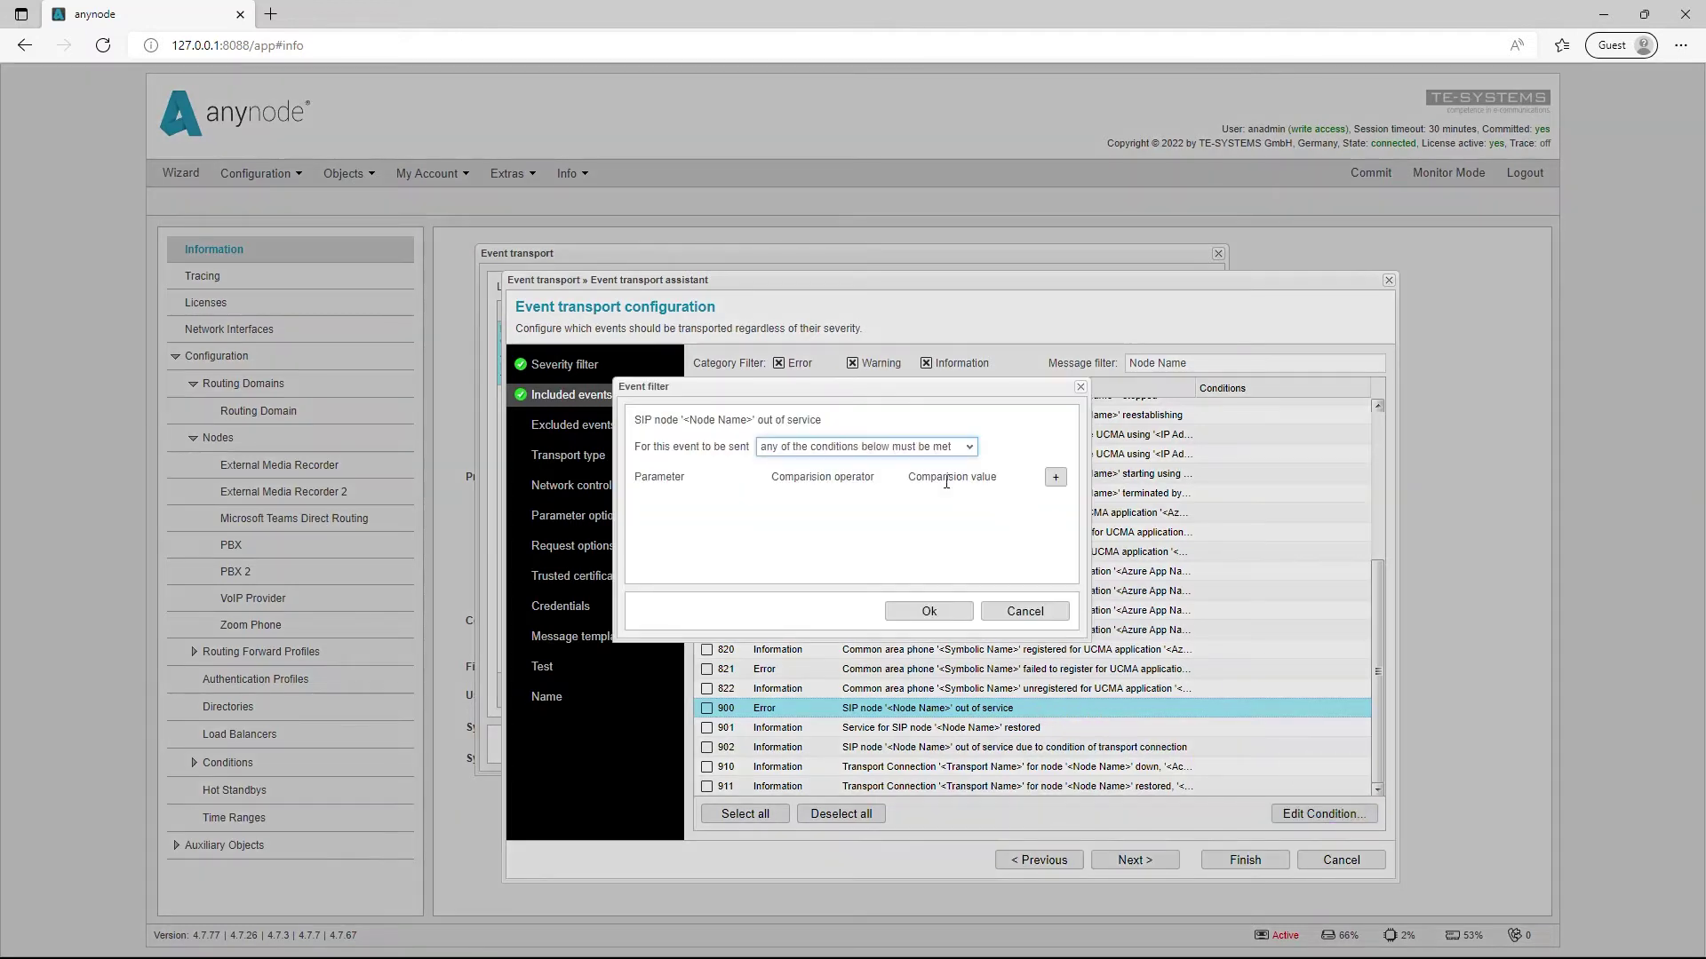
{"action": "left_click", "coordinate": [1056, 477]}
{"action": "left_click", "coordinate": [759, 501]}
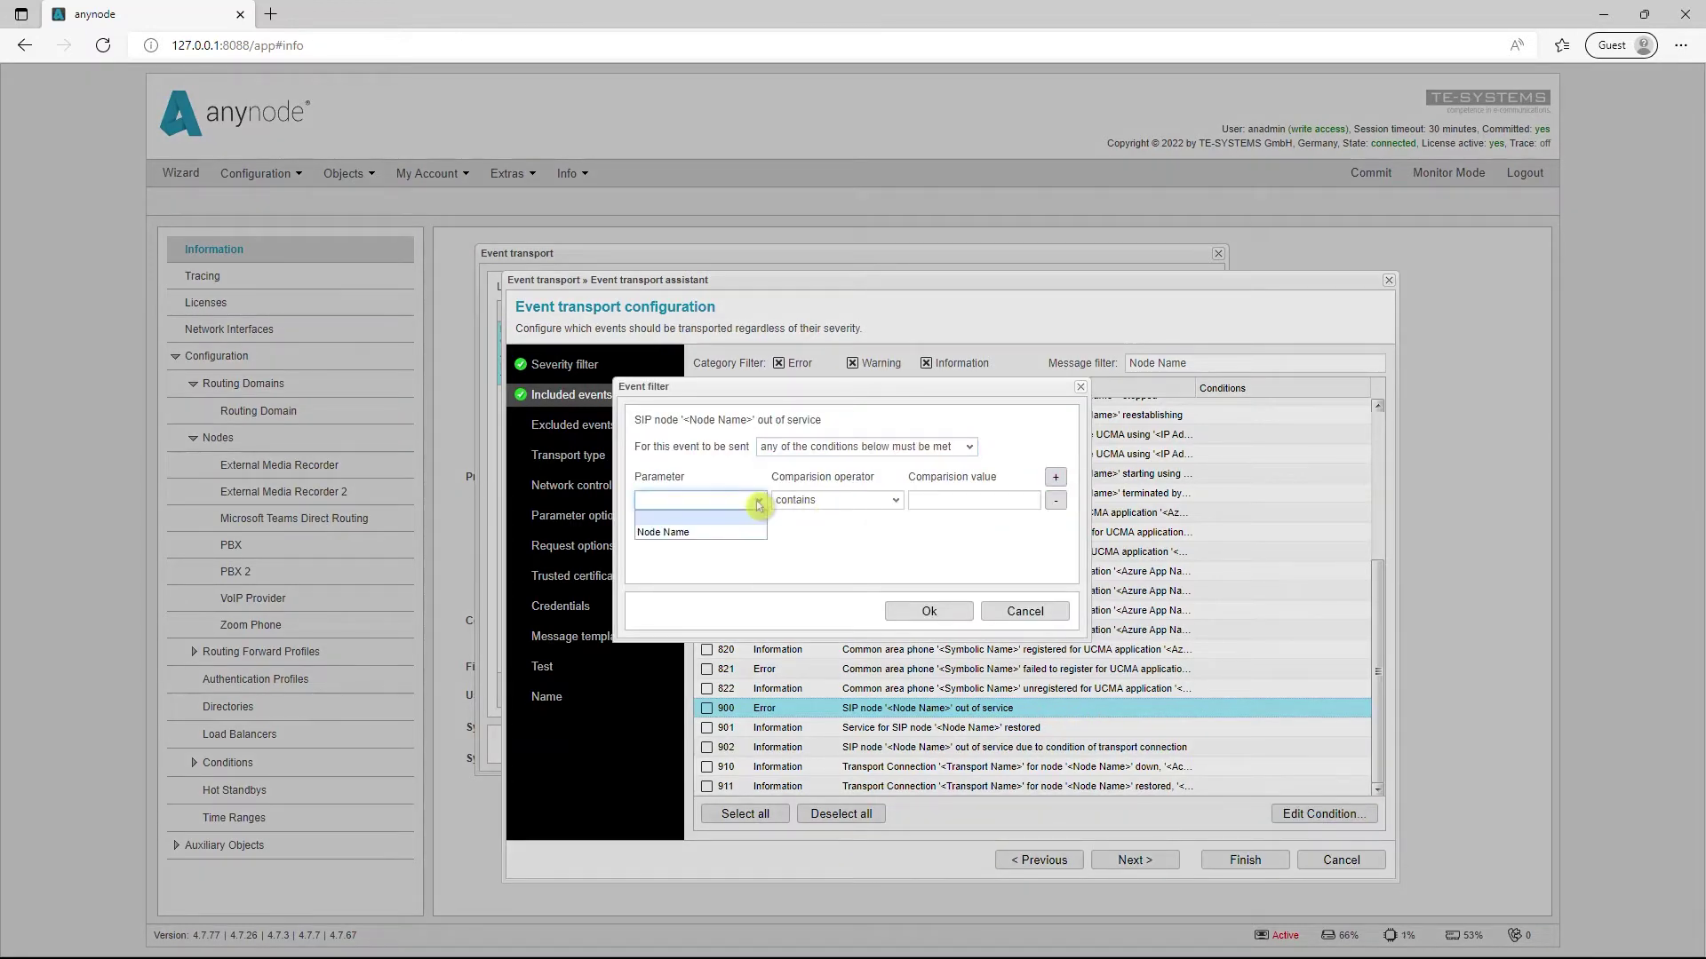
{"action": "left_click", "coordinate": [761, 533]}
{"action": "left_click", "coordinate": [942, 501]}
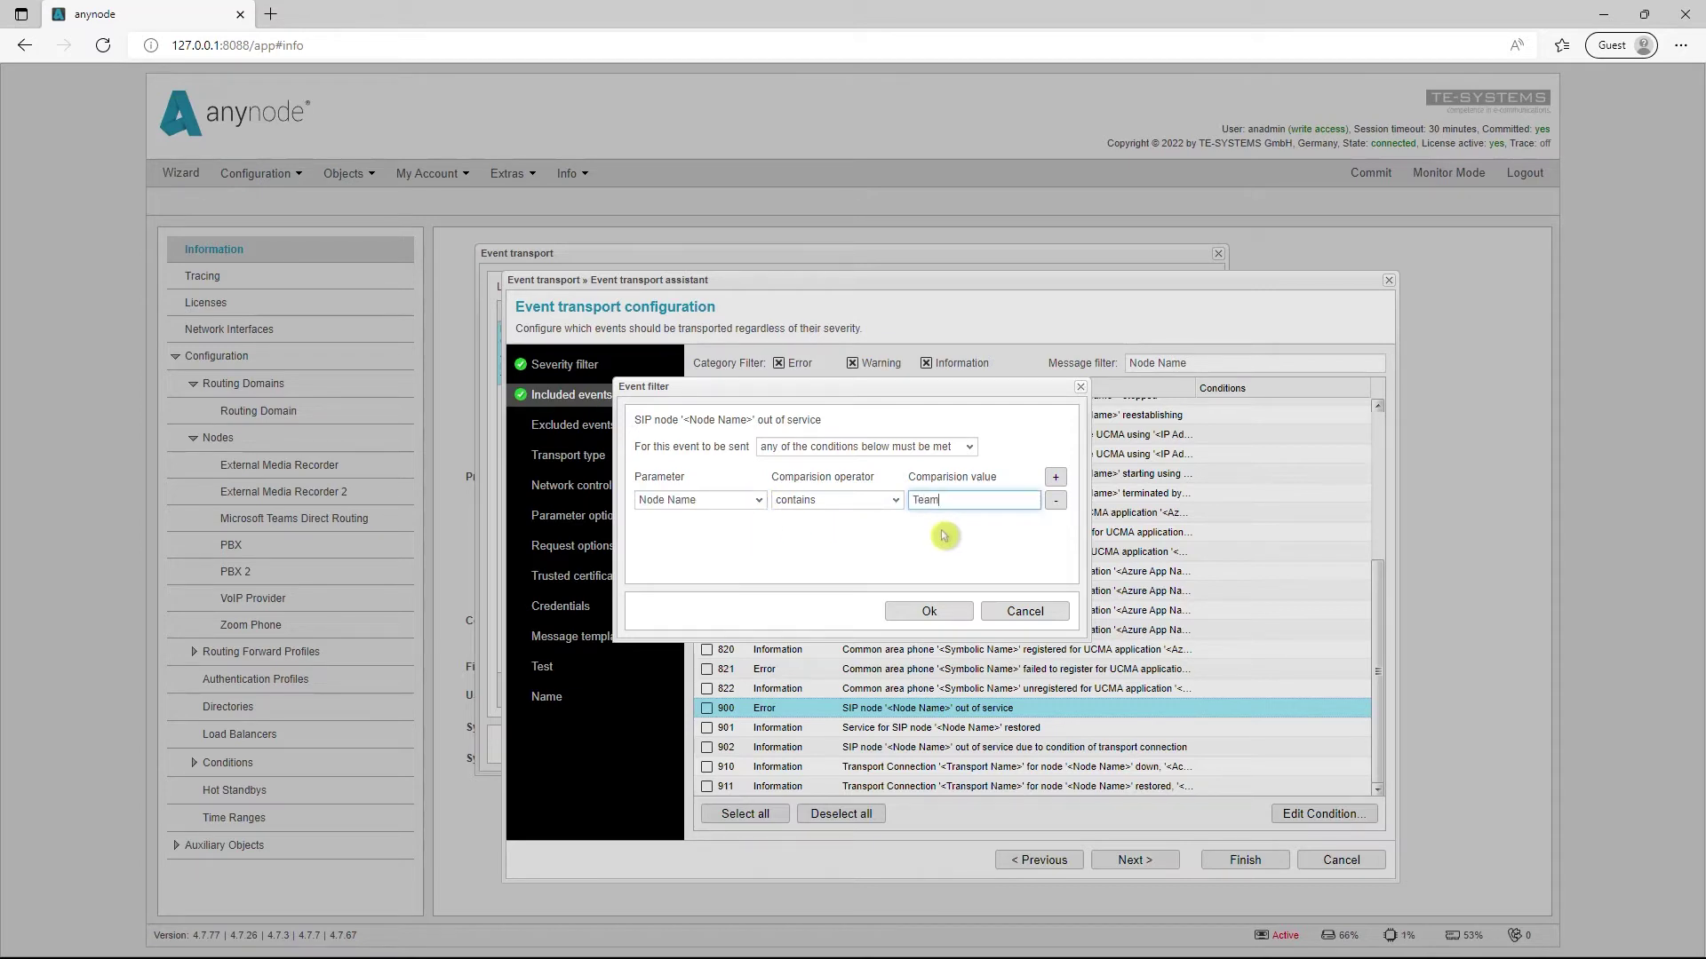
{"action": "left_click", "coordinate": [945, 535]}
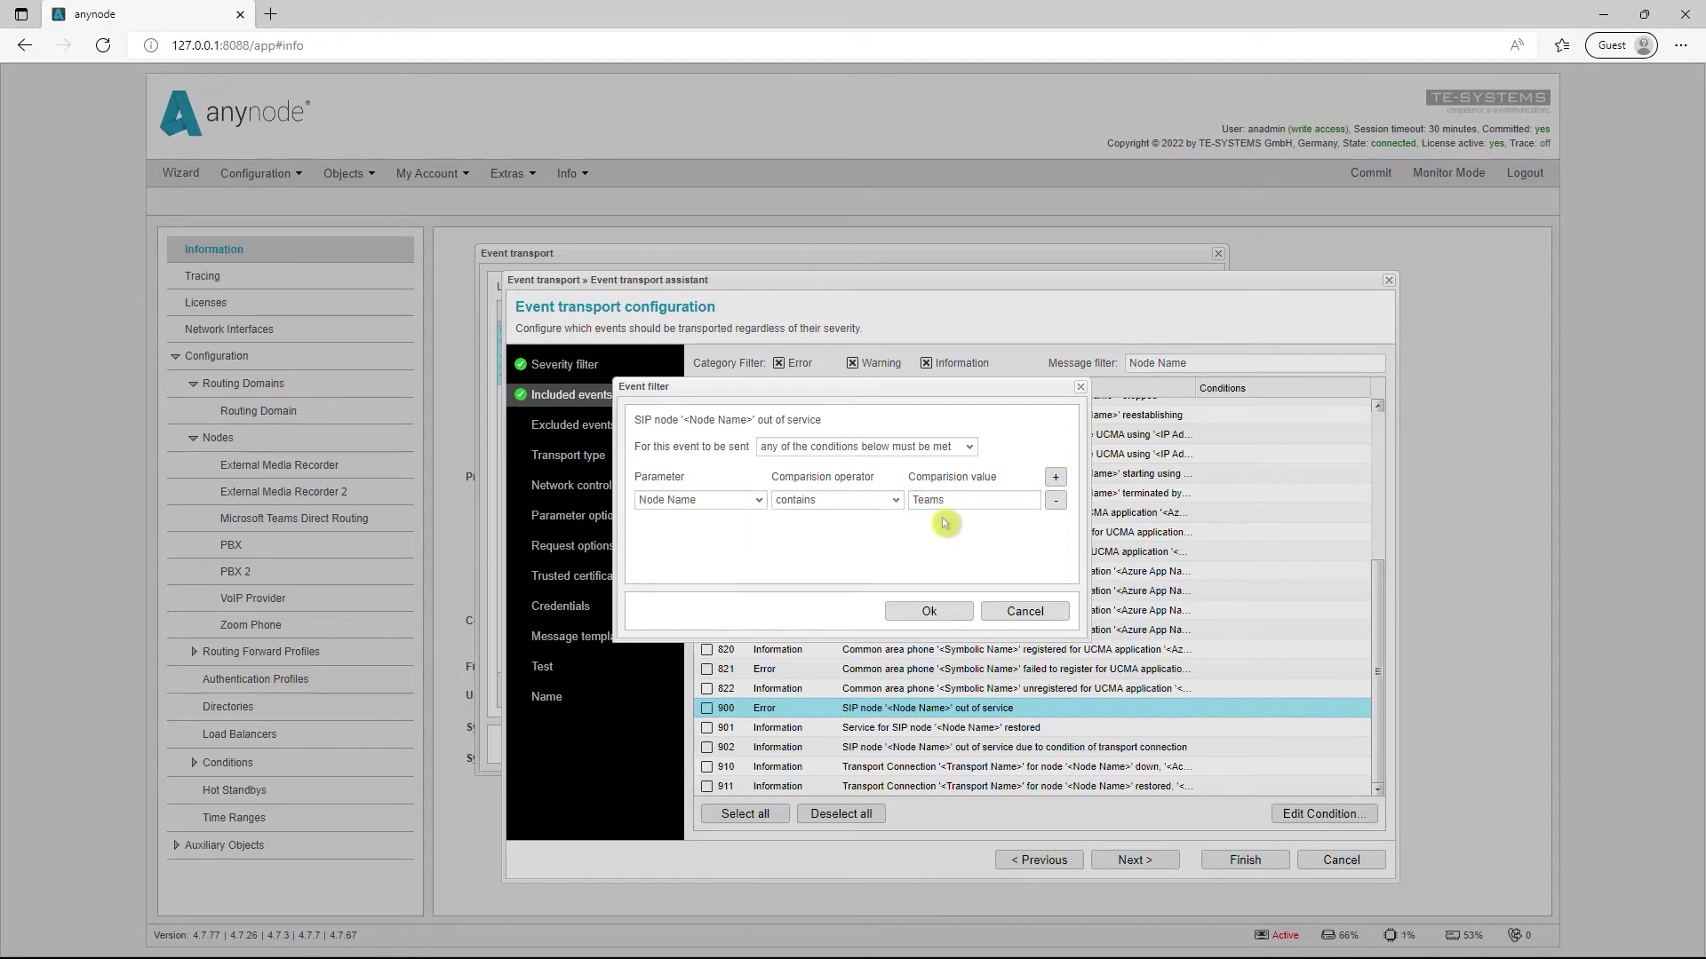
{"action": "left_click", "coordinate": [972, 451]}
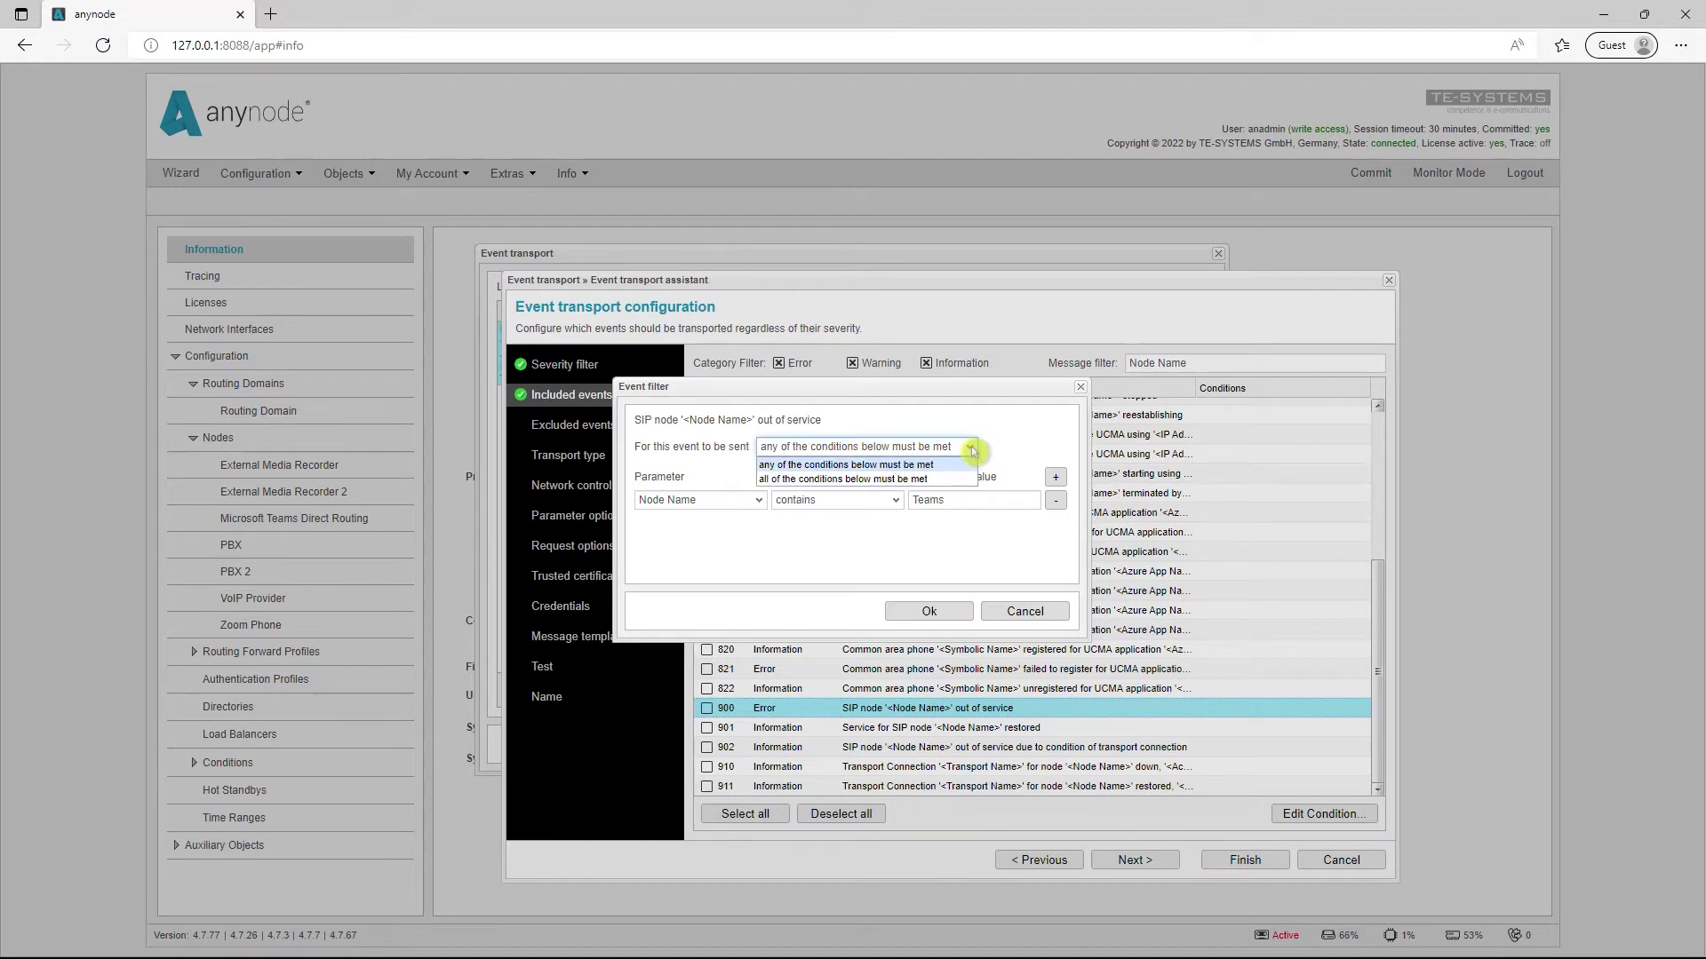
{"action": "left_click", "coordinate": [972, 451]}
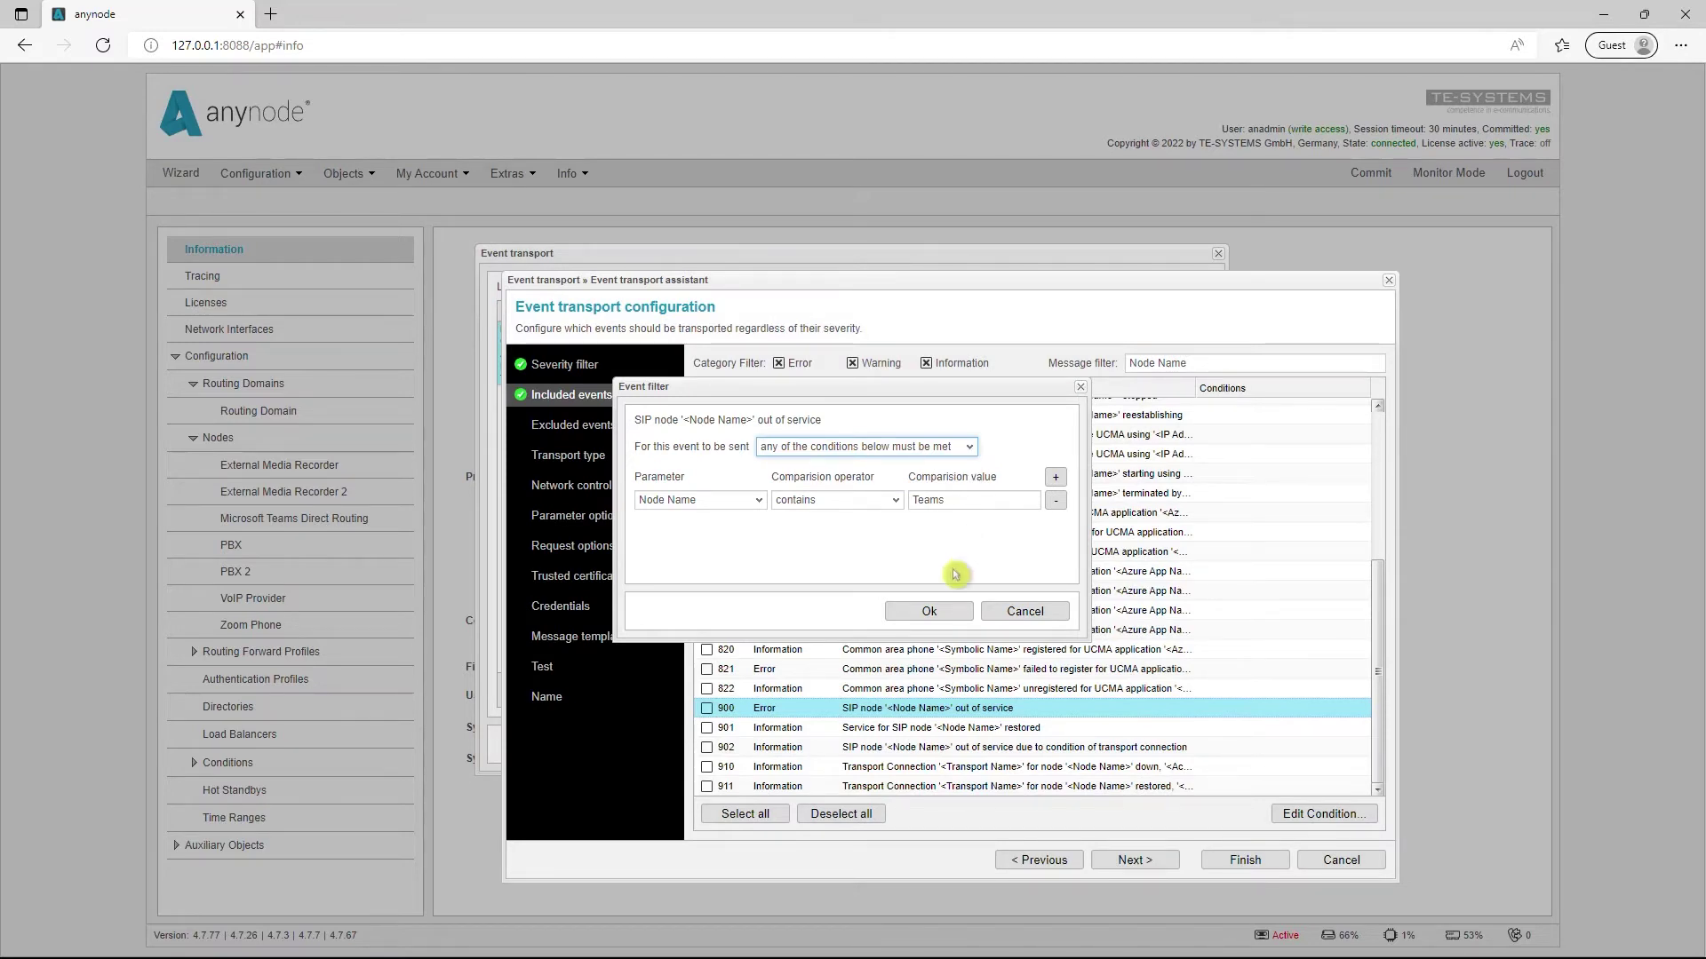
{"action": "left_click", "coordinate": [930, 611]}
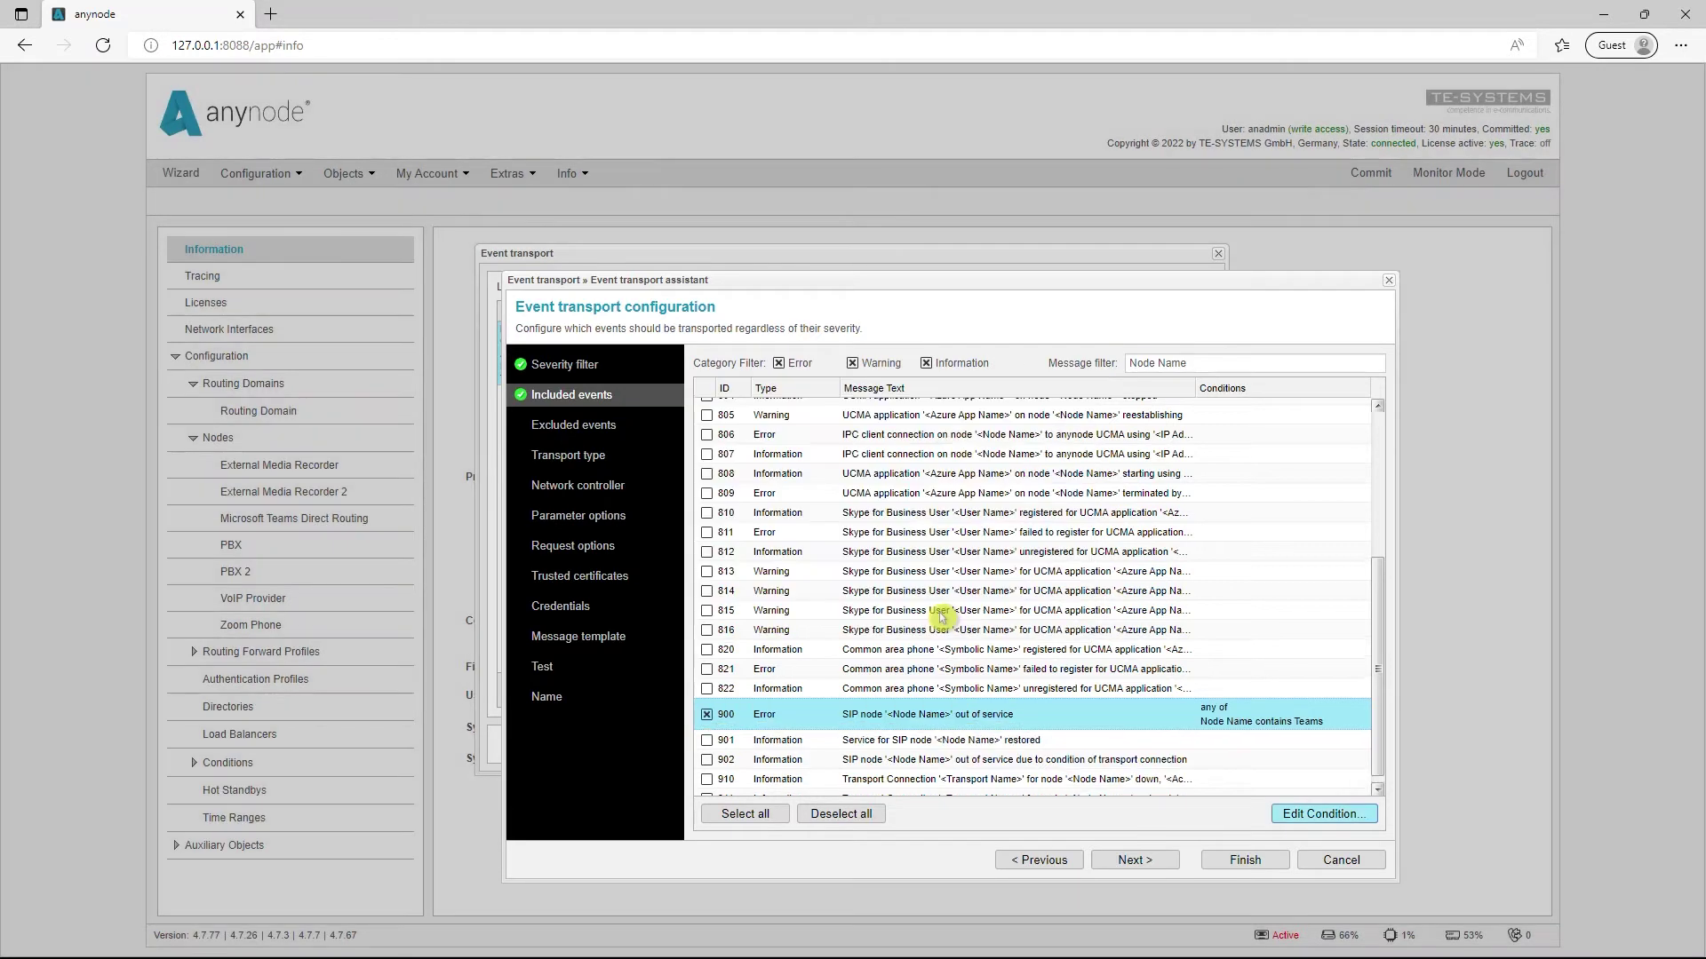
{"action": "left_click", "coordinate": [1234, 875]}
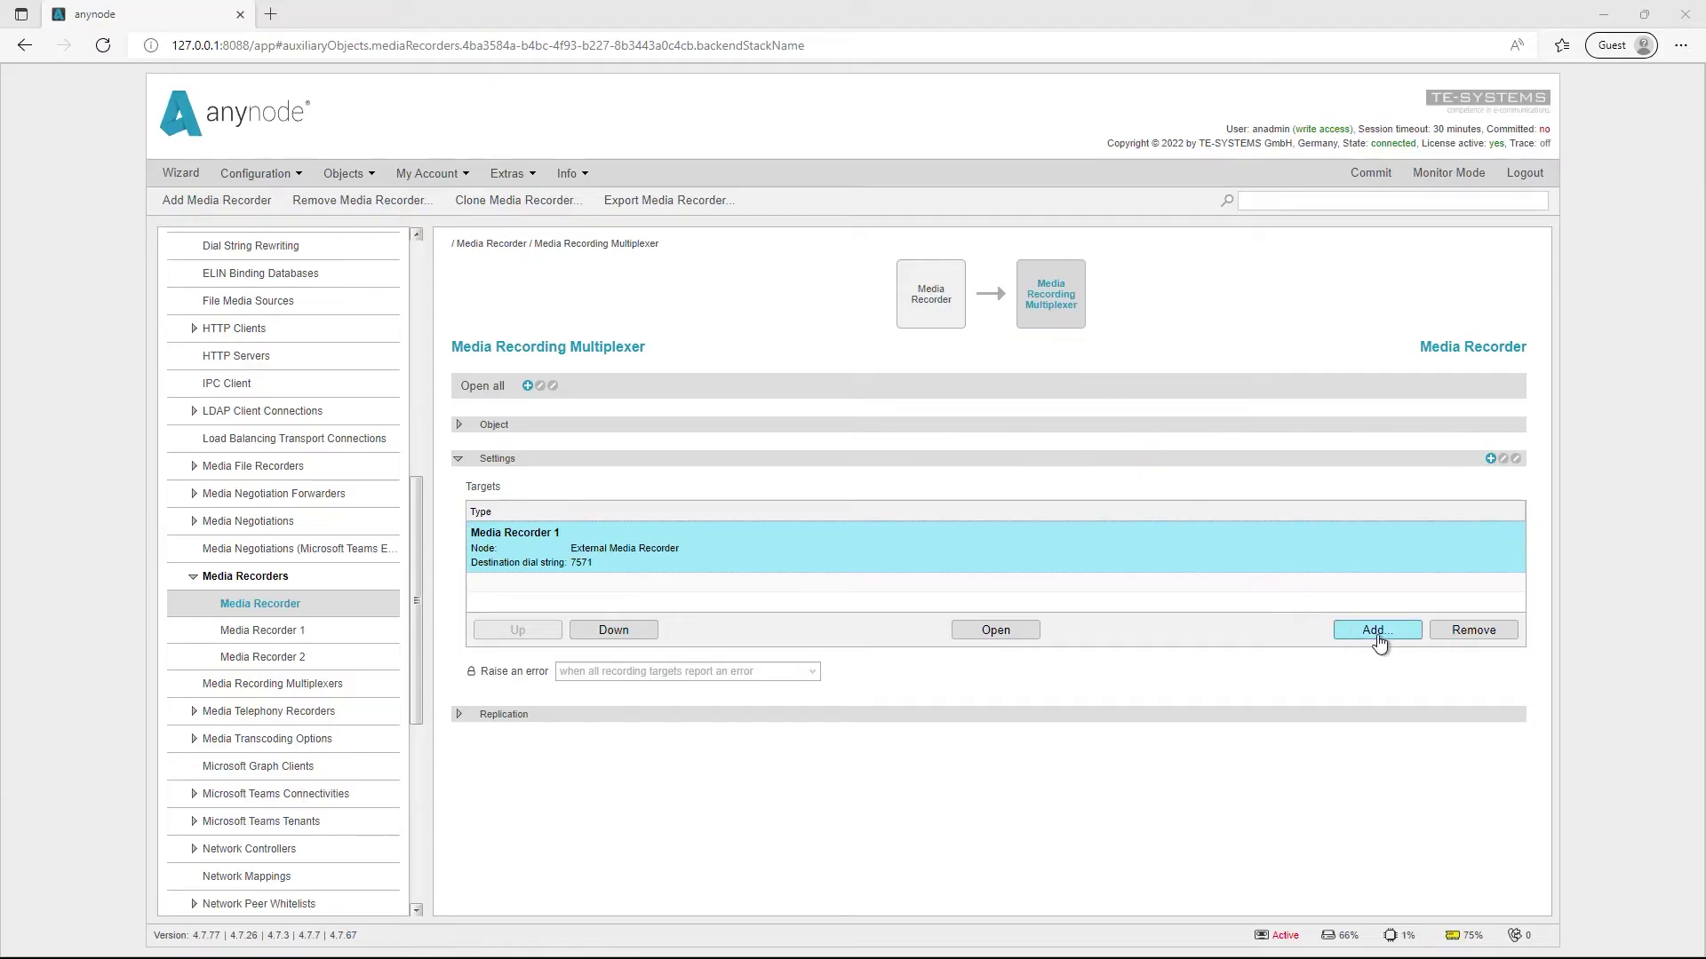
- Add existing Media Recorder 2 as a multiplexer target and move it below Media Recorder 1
{"action": "left_click", "coordinate": [1375, 635]}
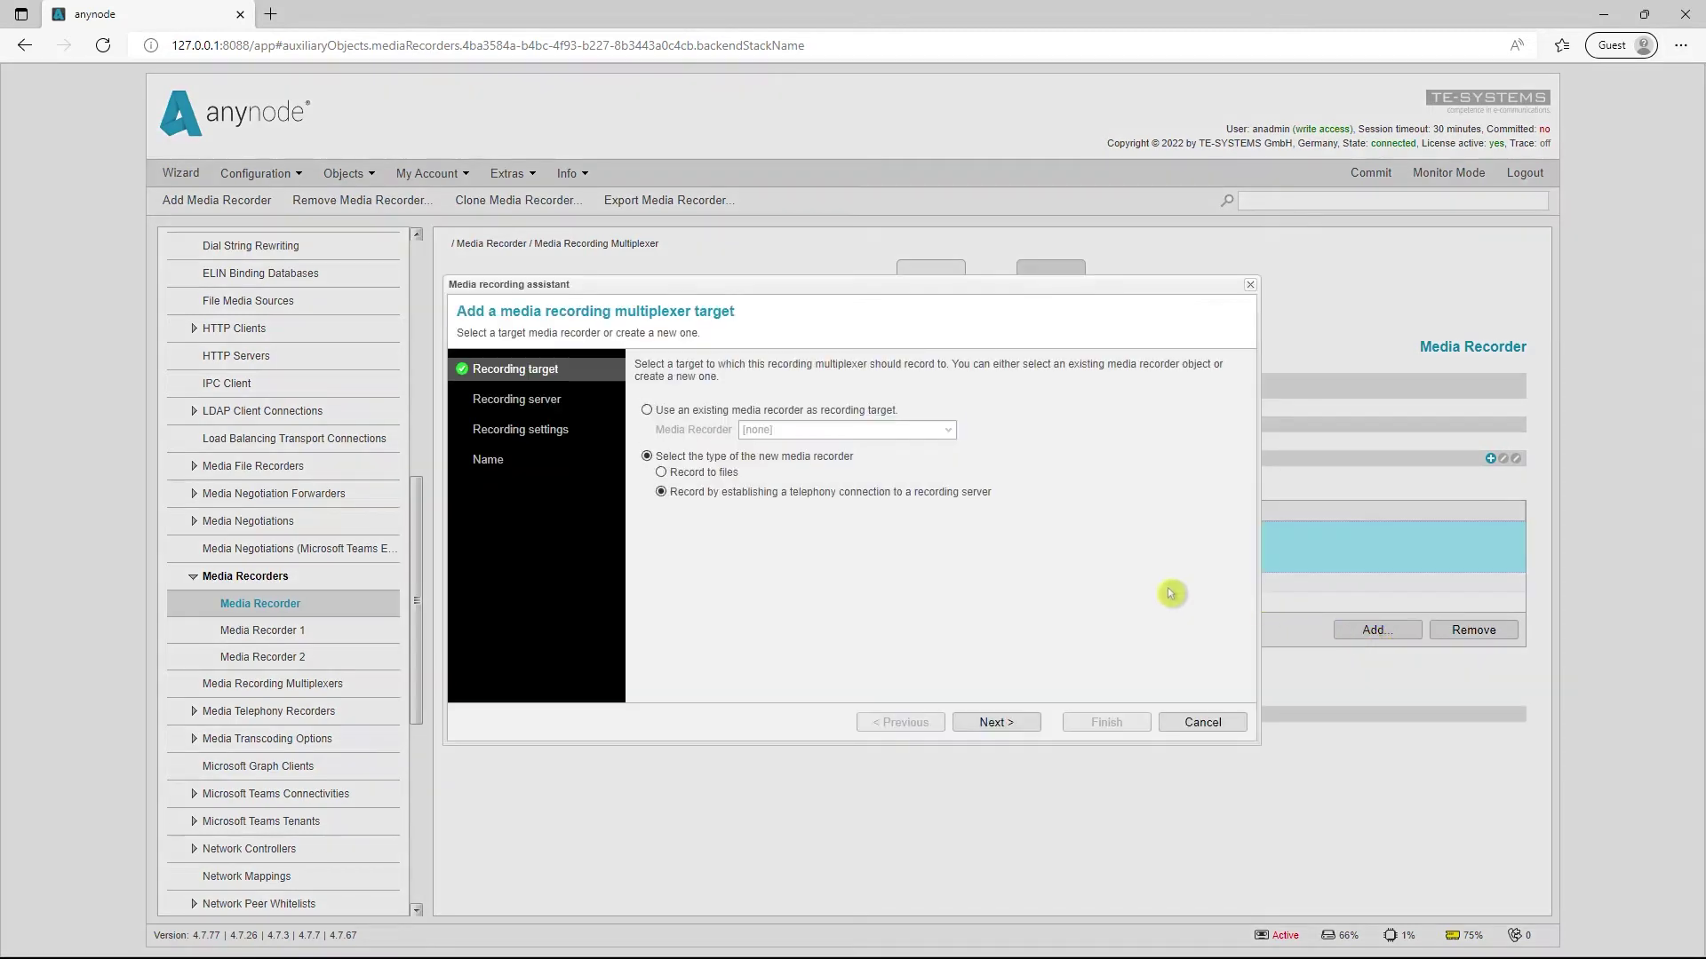
{"action": "left_click", "coordinate": [646, 411]}
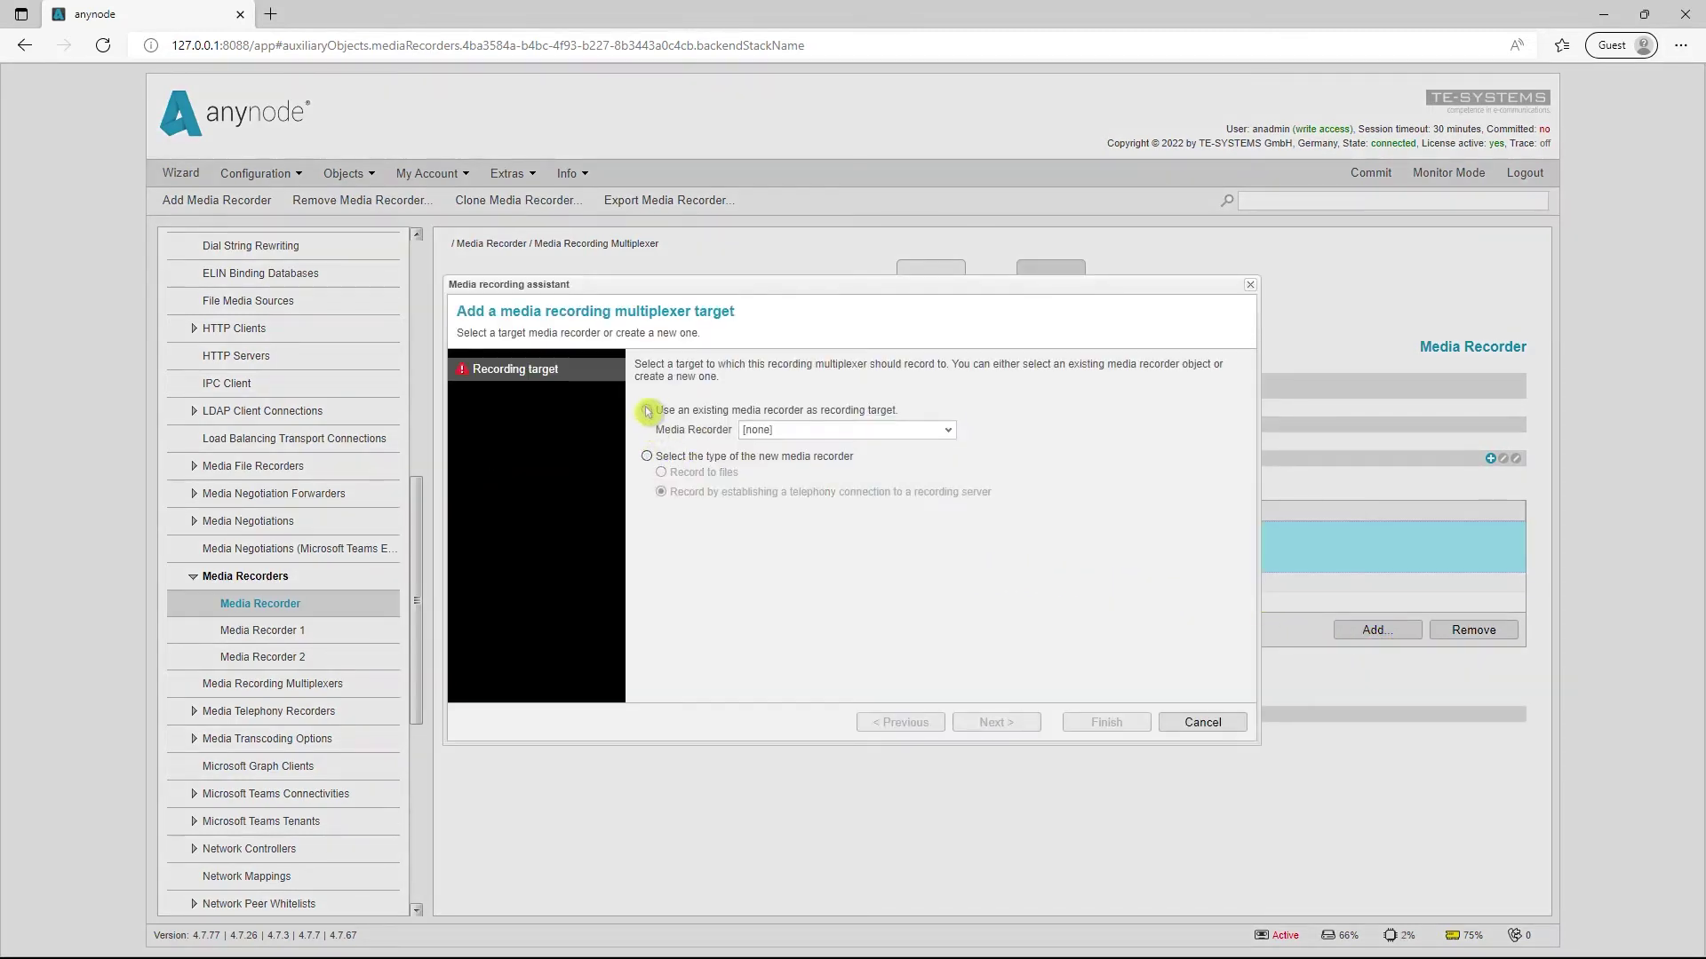
{"action": "left_click", "coordinate": [947, 431]}
{"action": "left_click", "coordinate": [900, 478]}
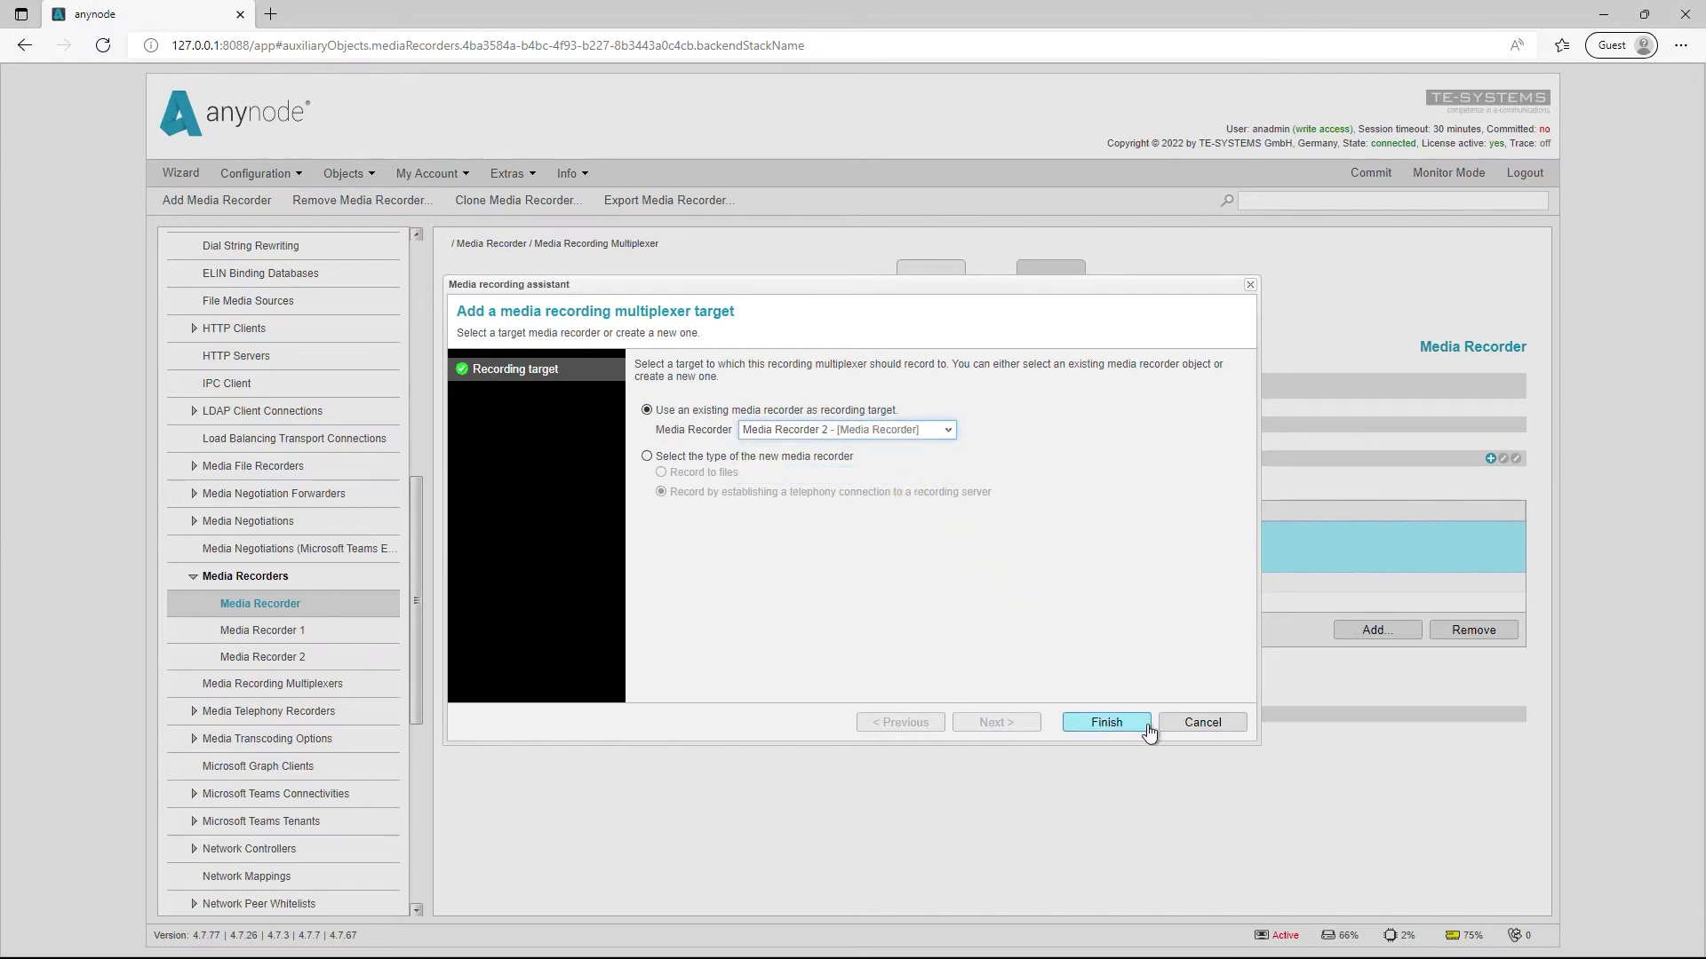
{"action": "left_click", "coordinate": [1107, 723]}
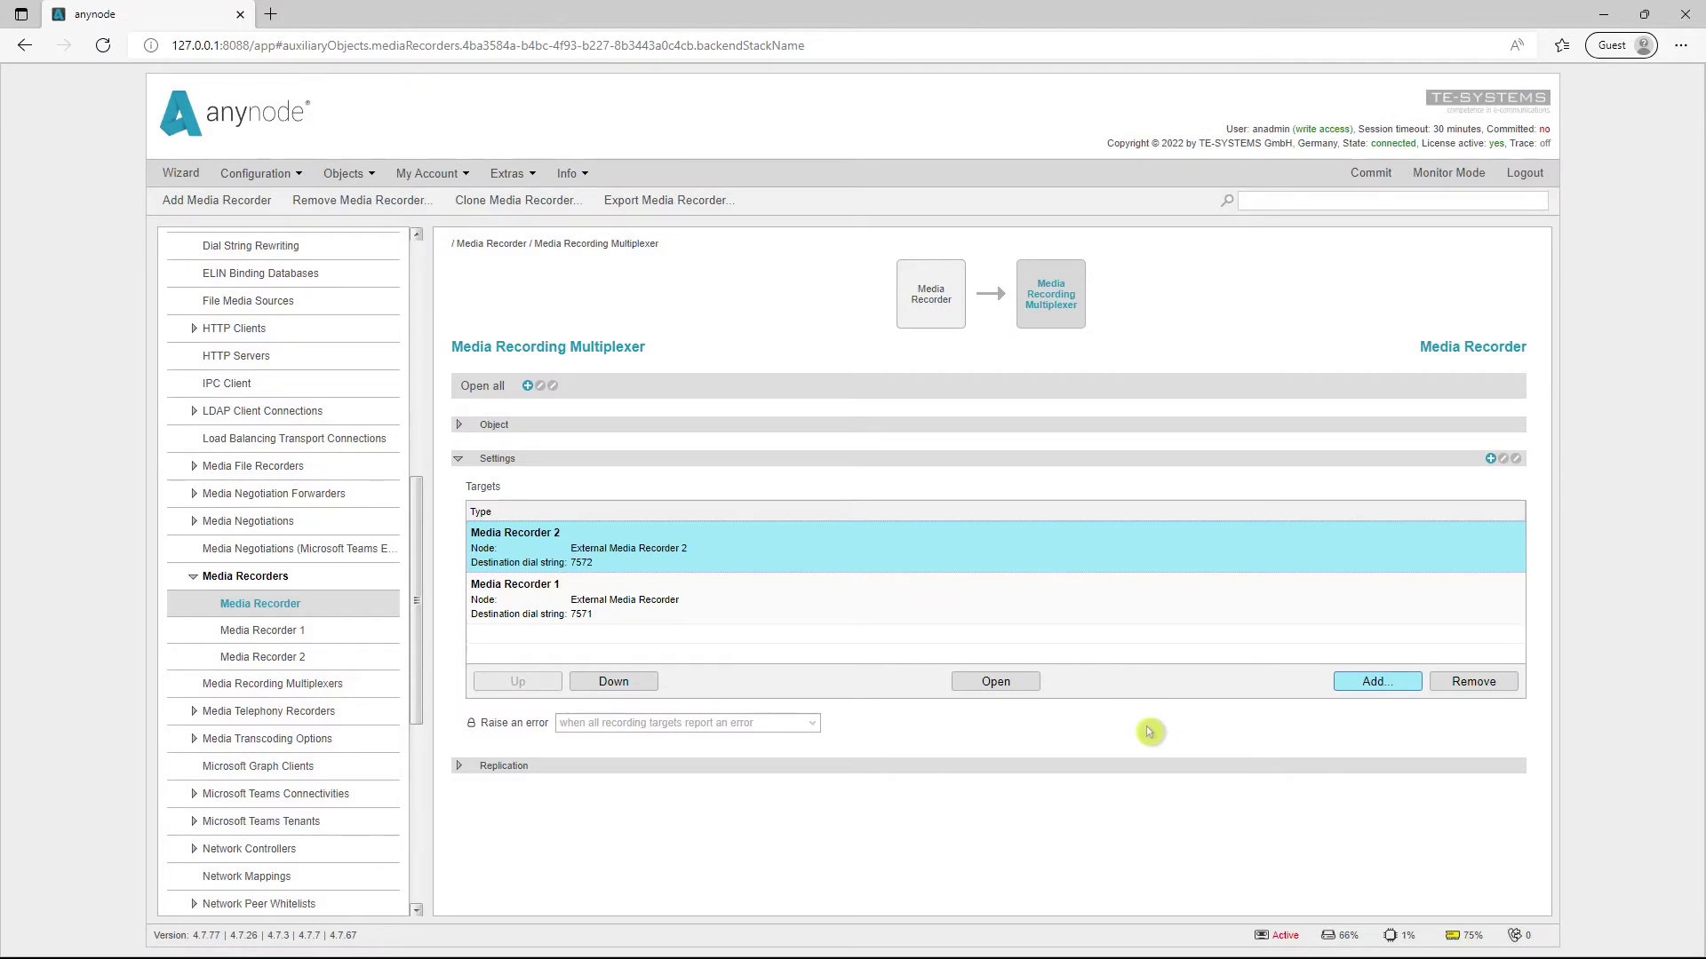
{"action": "left_click", "coordinate": [614, 683]}
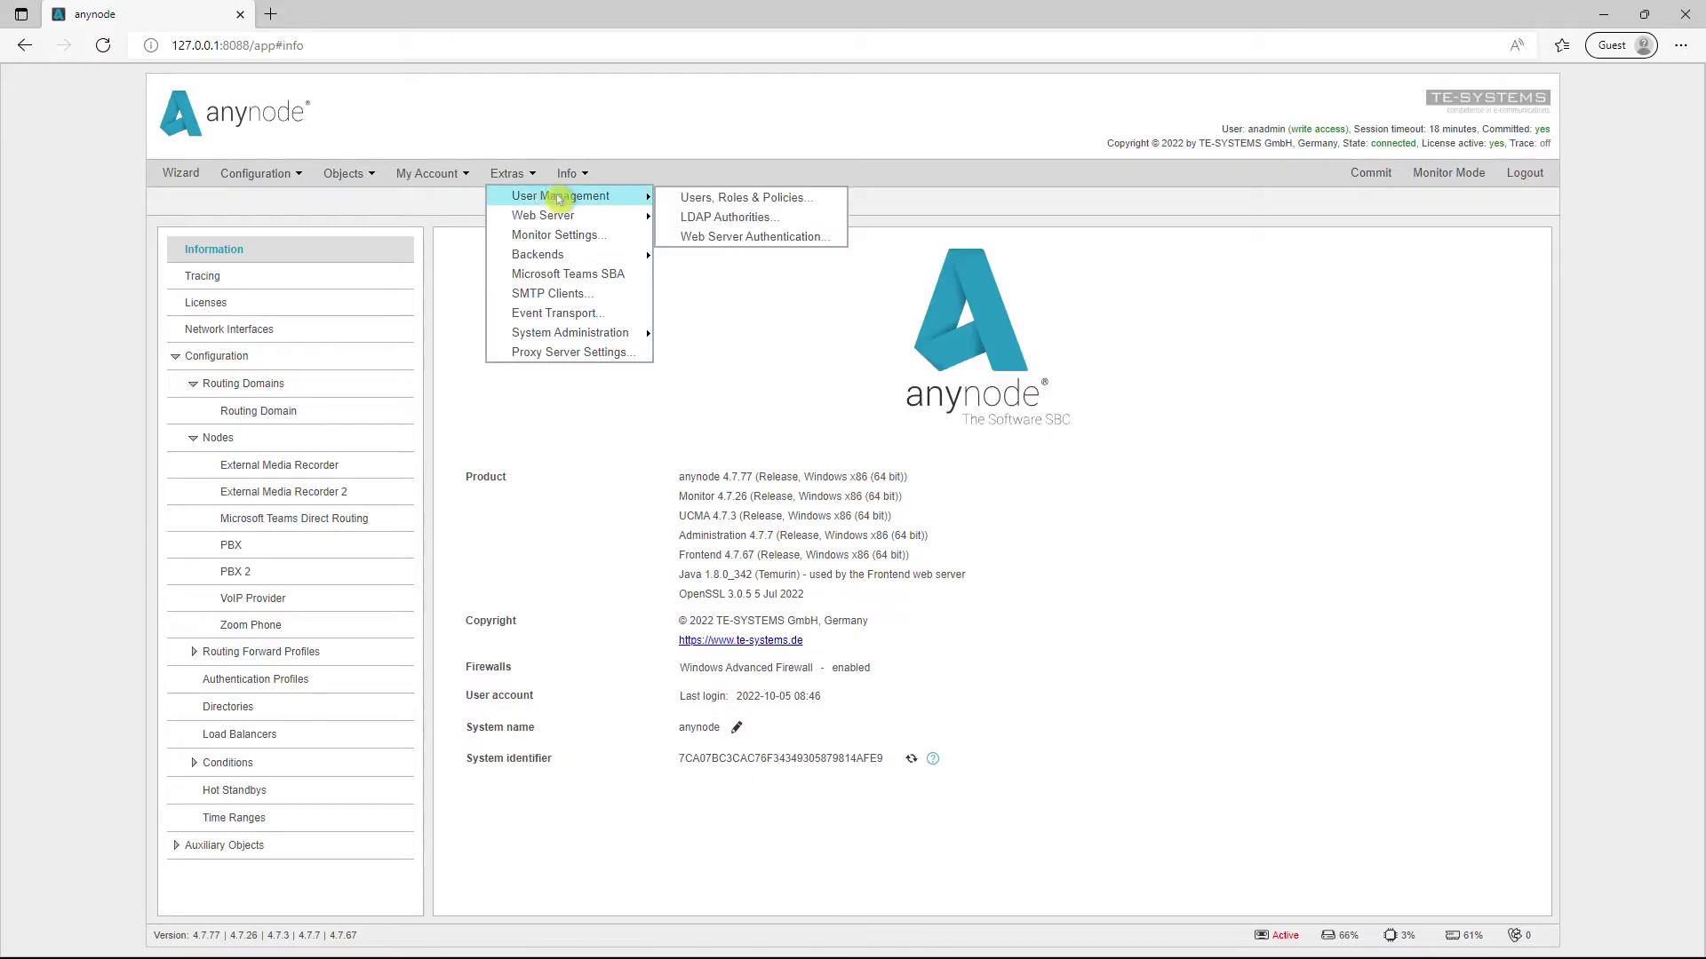
- Open the LDAP Authorities entry under Extras > User Management
{"action": "left_click", "coordinate": [800, 225]}
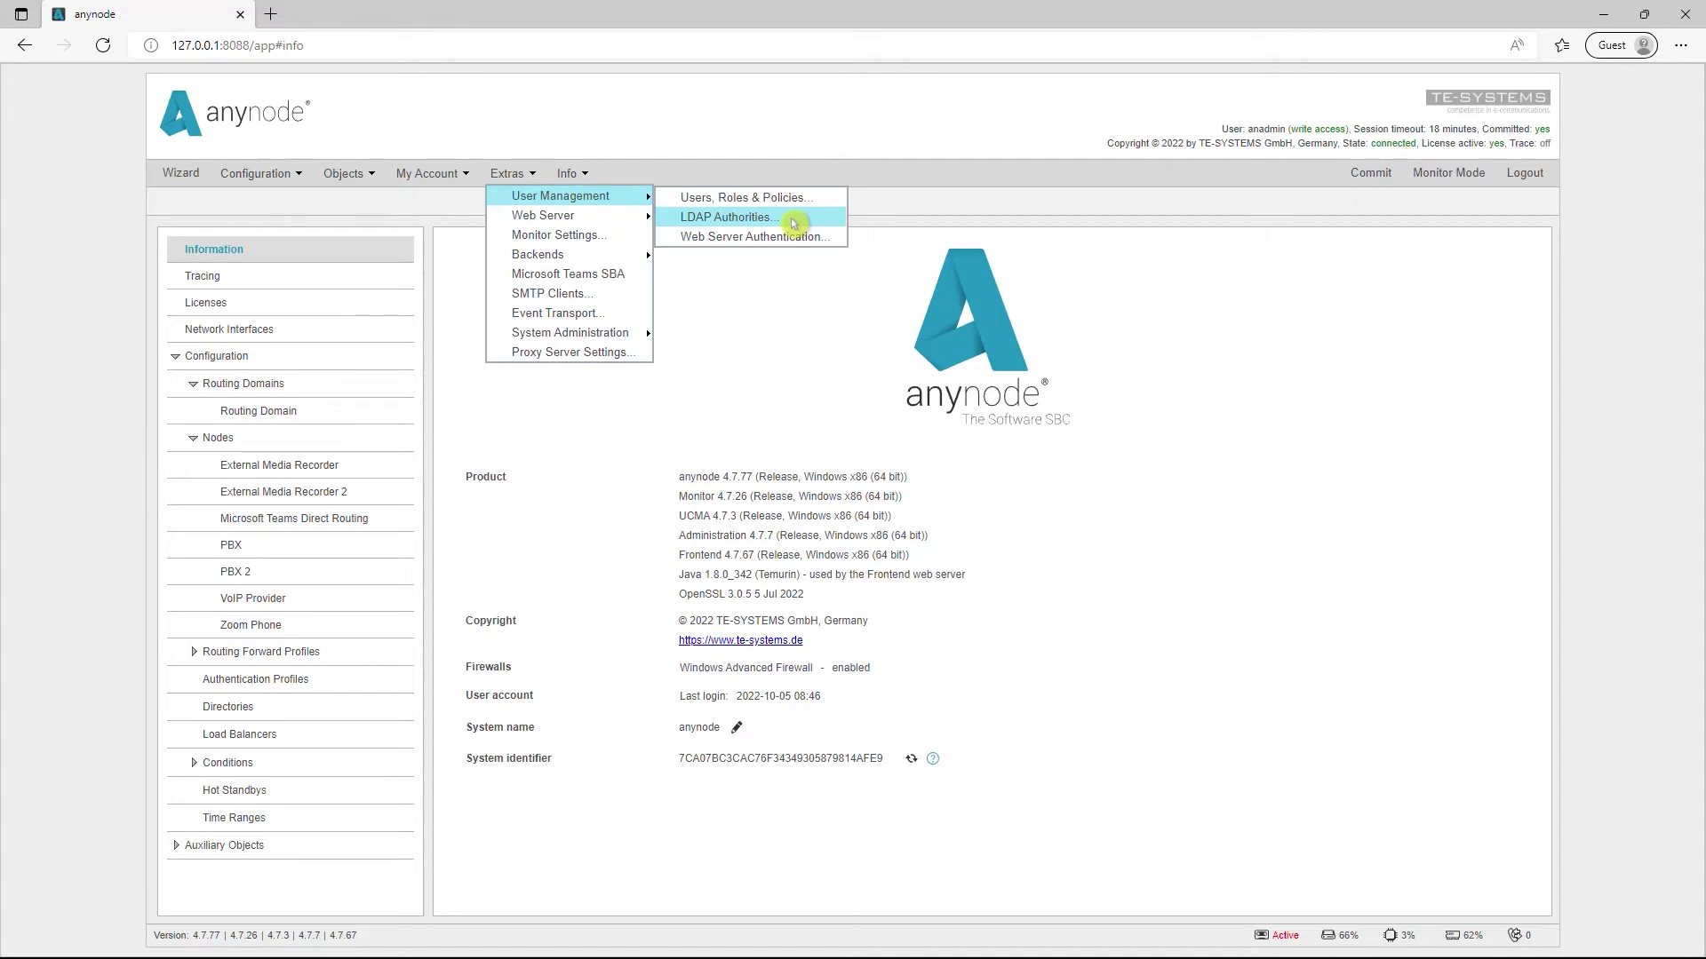
- Open LDAP Authorities, add a new authority, and add a host under Fallbacks in its connection step
{"action": "left_click", "coordinate": [793, 224]}
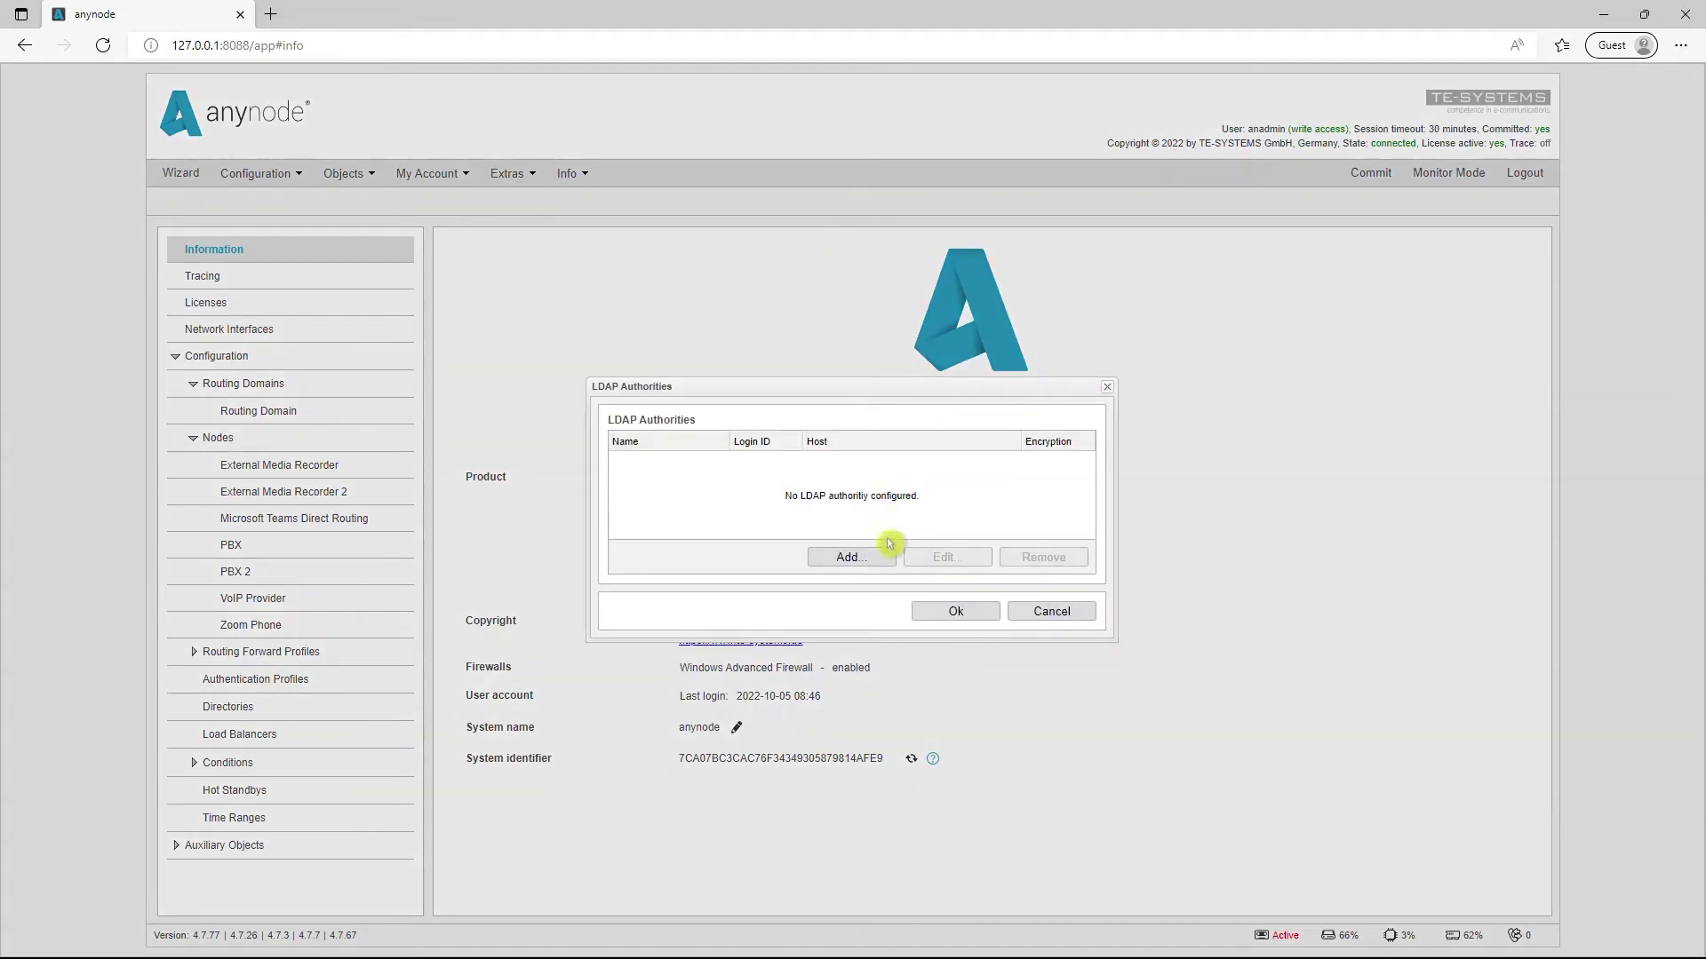
{"action": "left_click", "coordinate": [889, 551]}
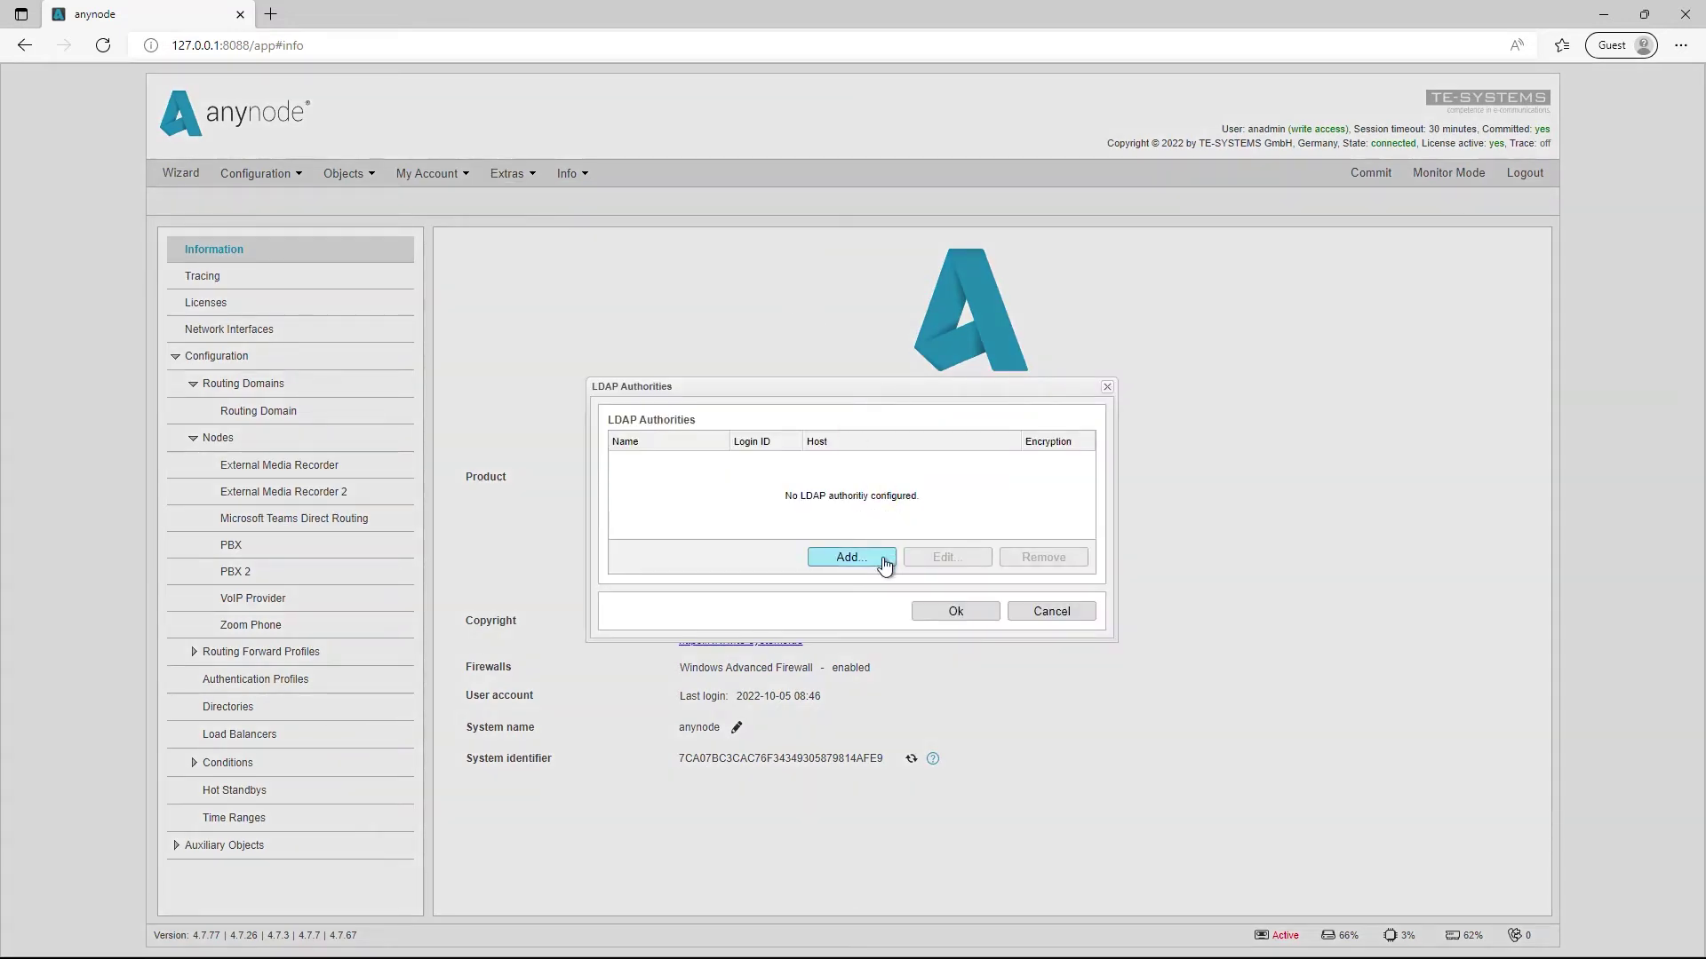
{"action": "left_click", "coordinate": [885, 563]}
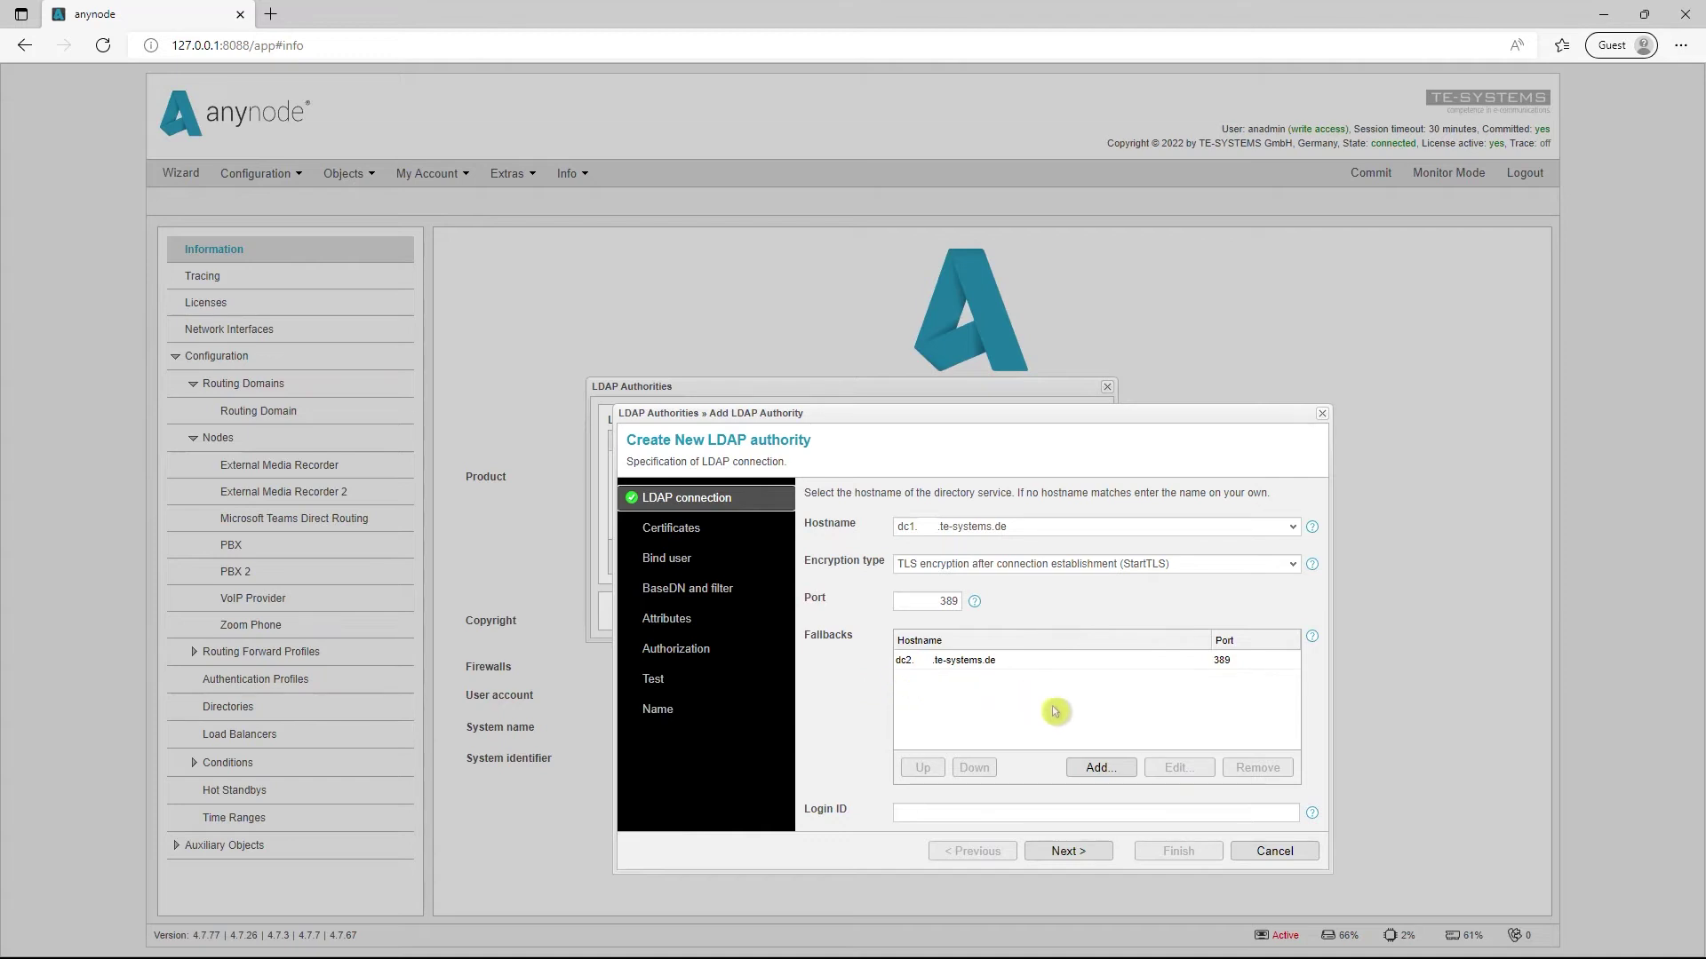
{"action": "left_click", "coordinate": [1100, 767]}
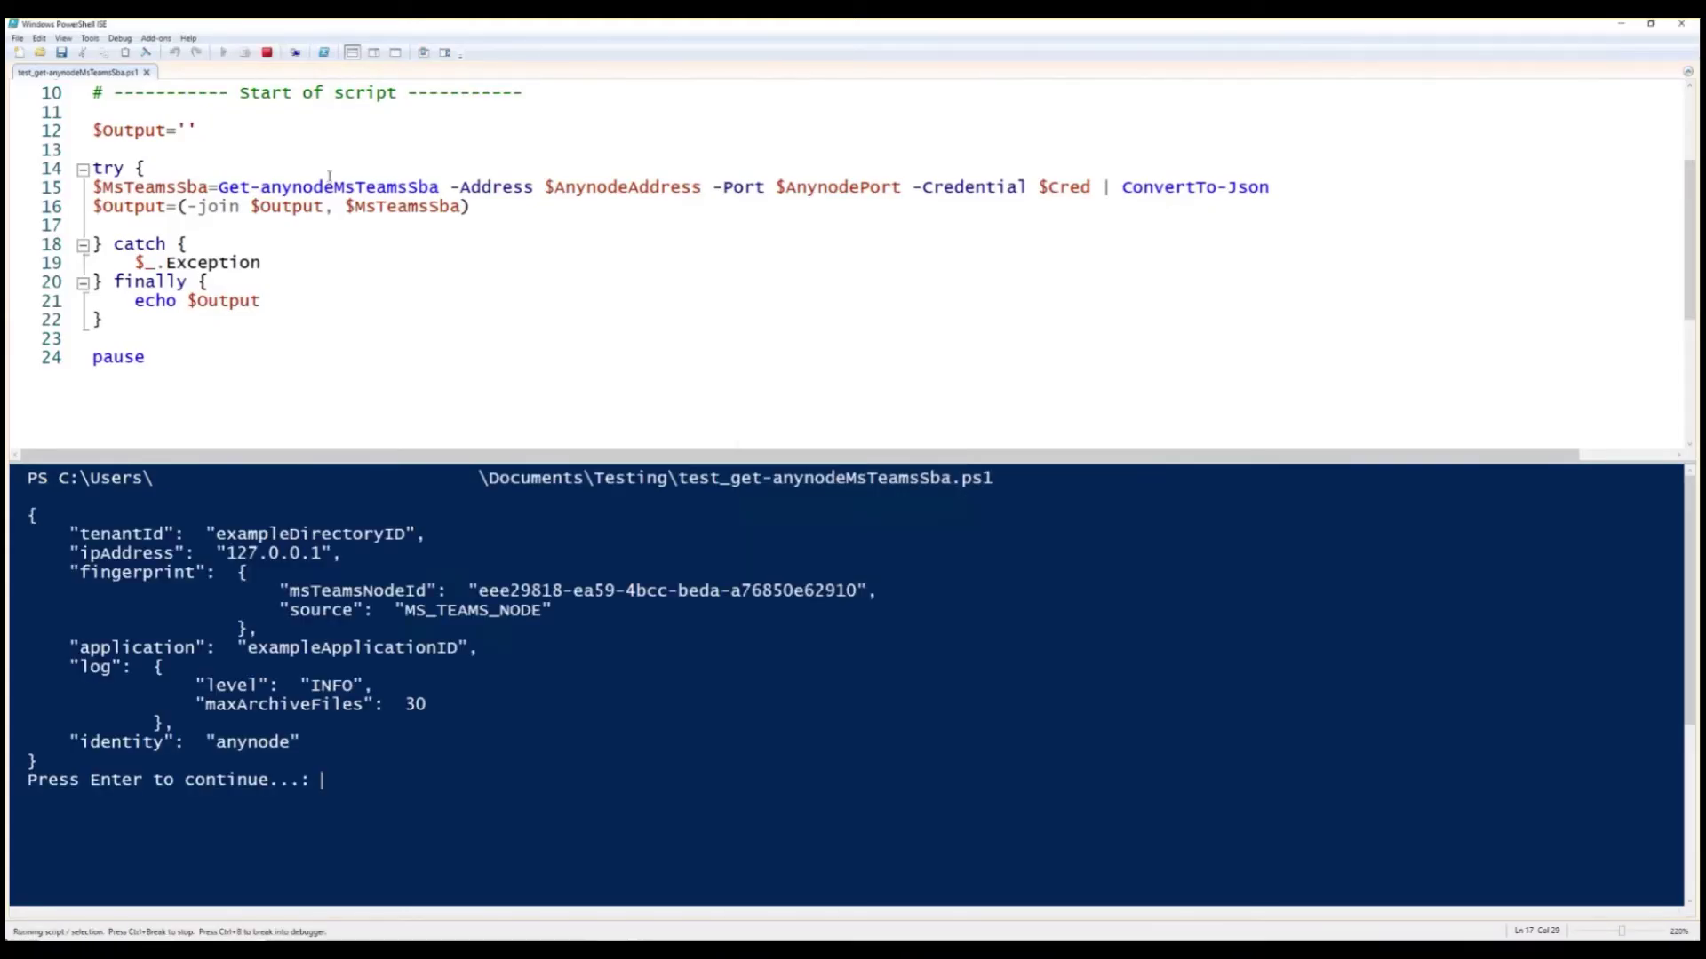
{"action": "key", "text": "Return"}
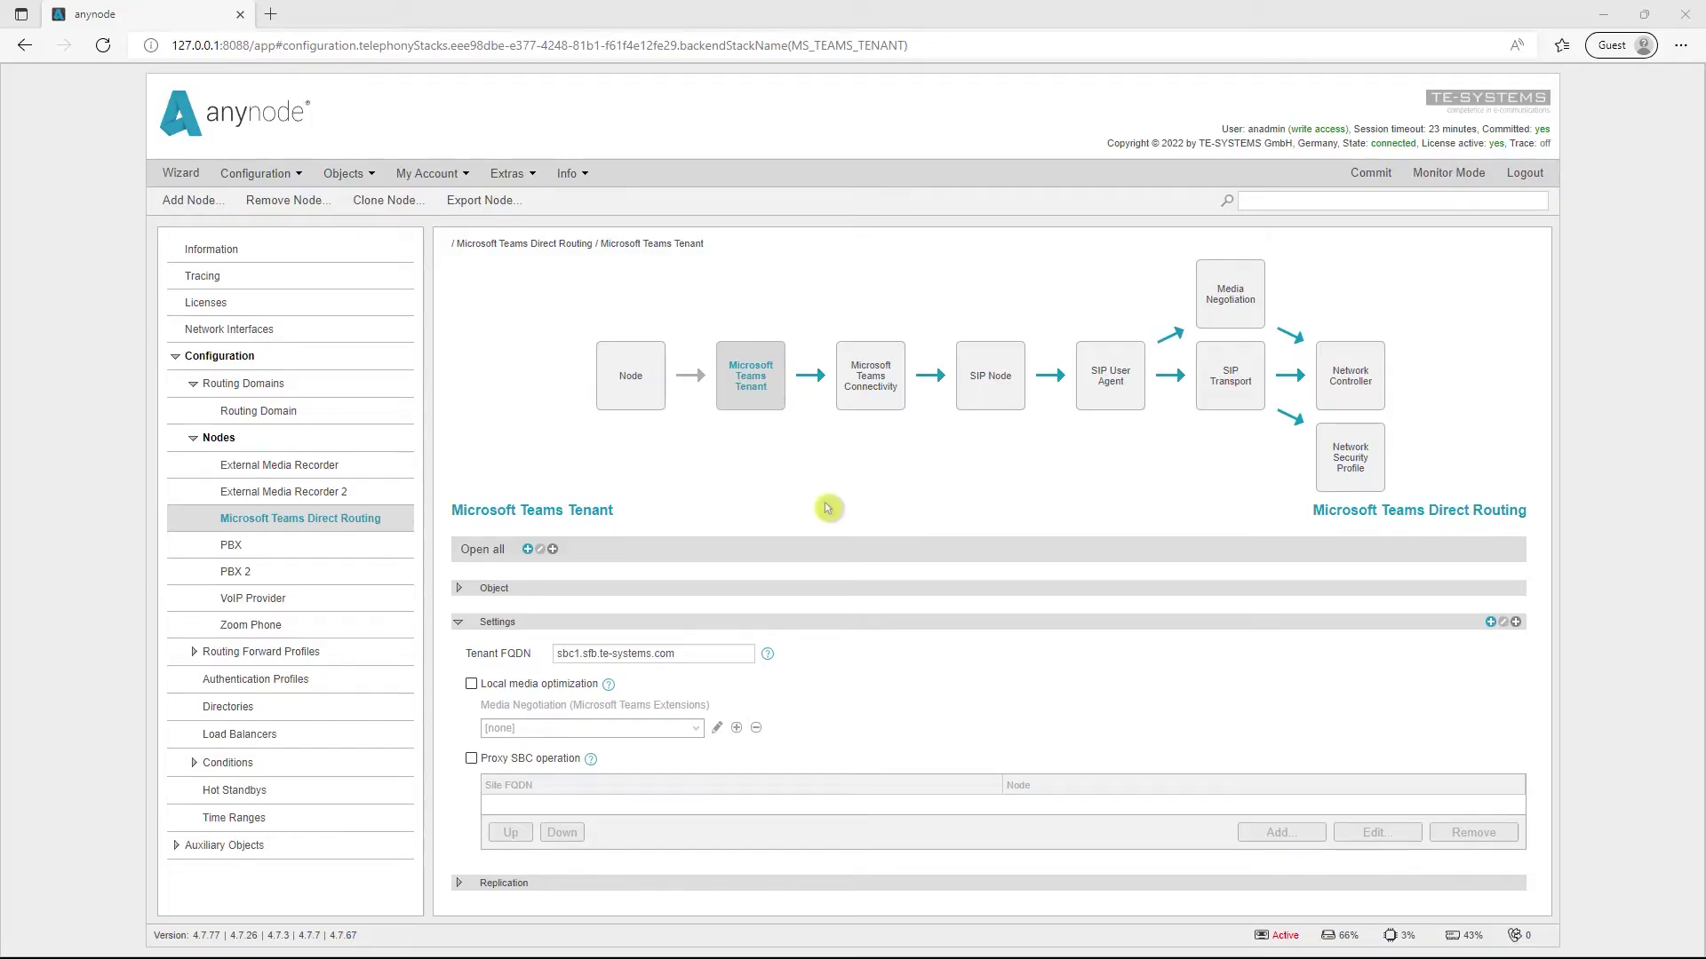
- Show the help texts for Tenant FQDN, Local media optimization and Proxy SBC operation, then My Account > View
{"action": "mouse_move", "coordinate": [767, 660]}
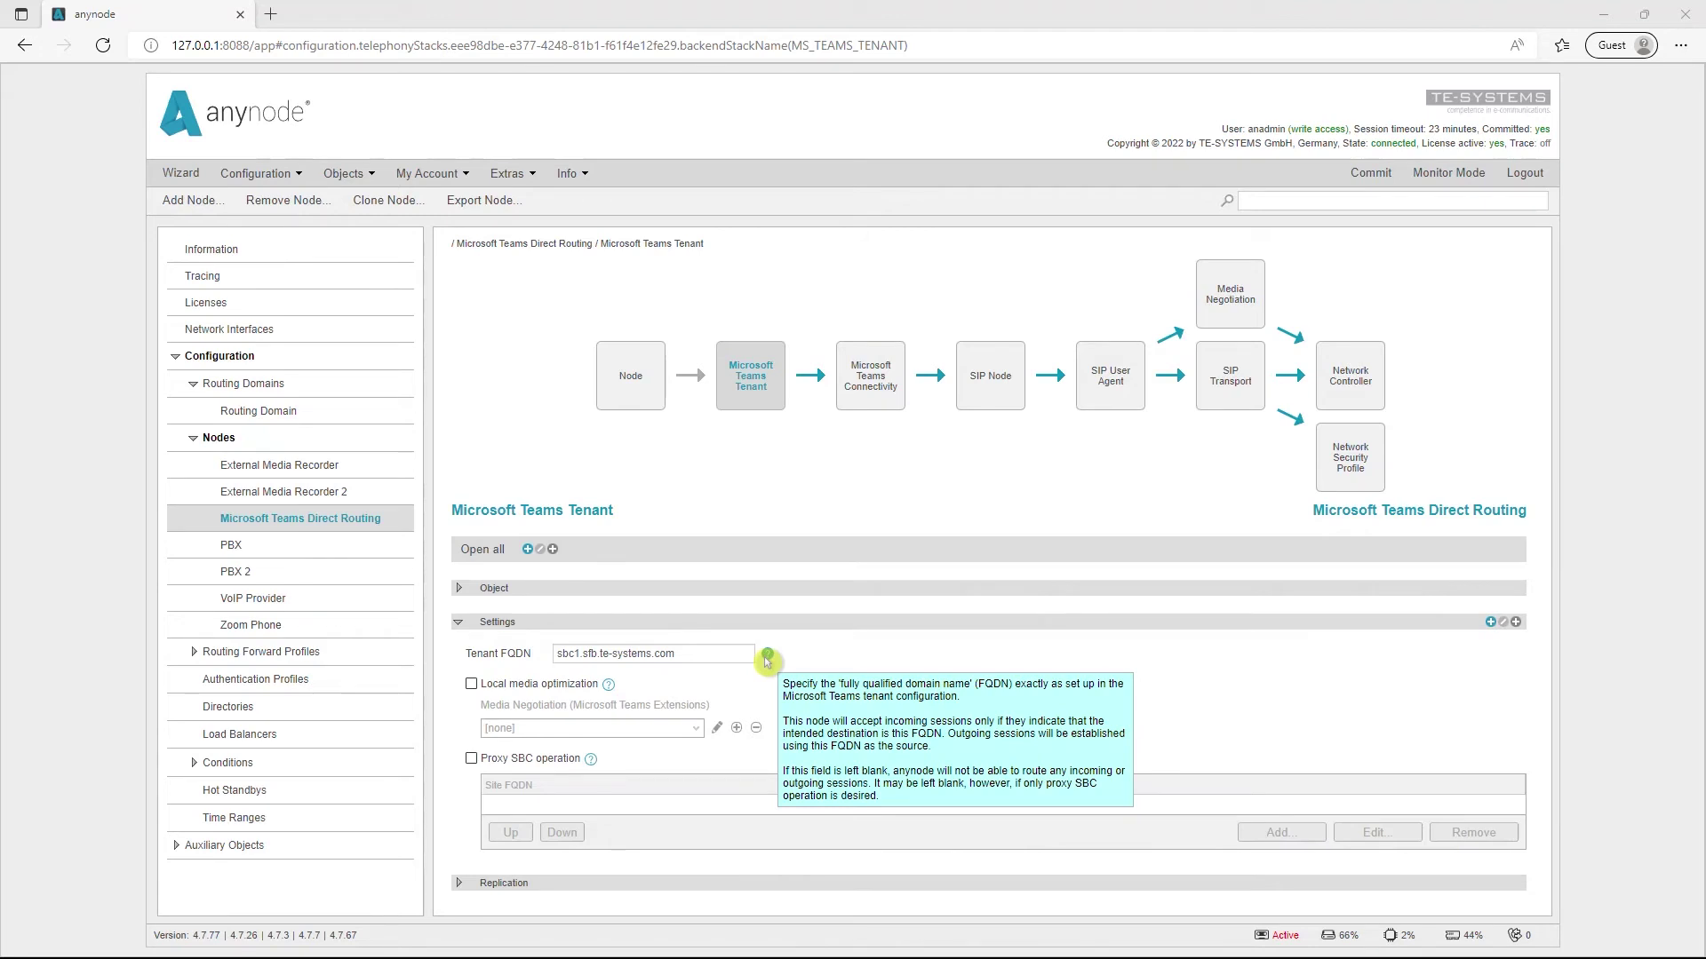
{"action": "mouse_move", "coordinate": [612, 690]}
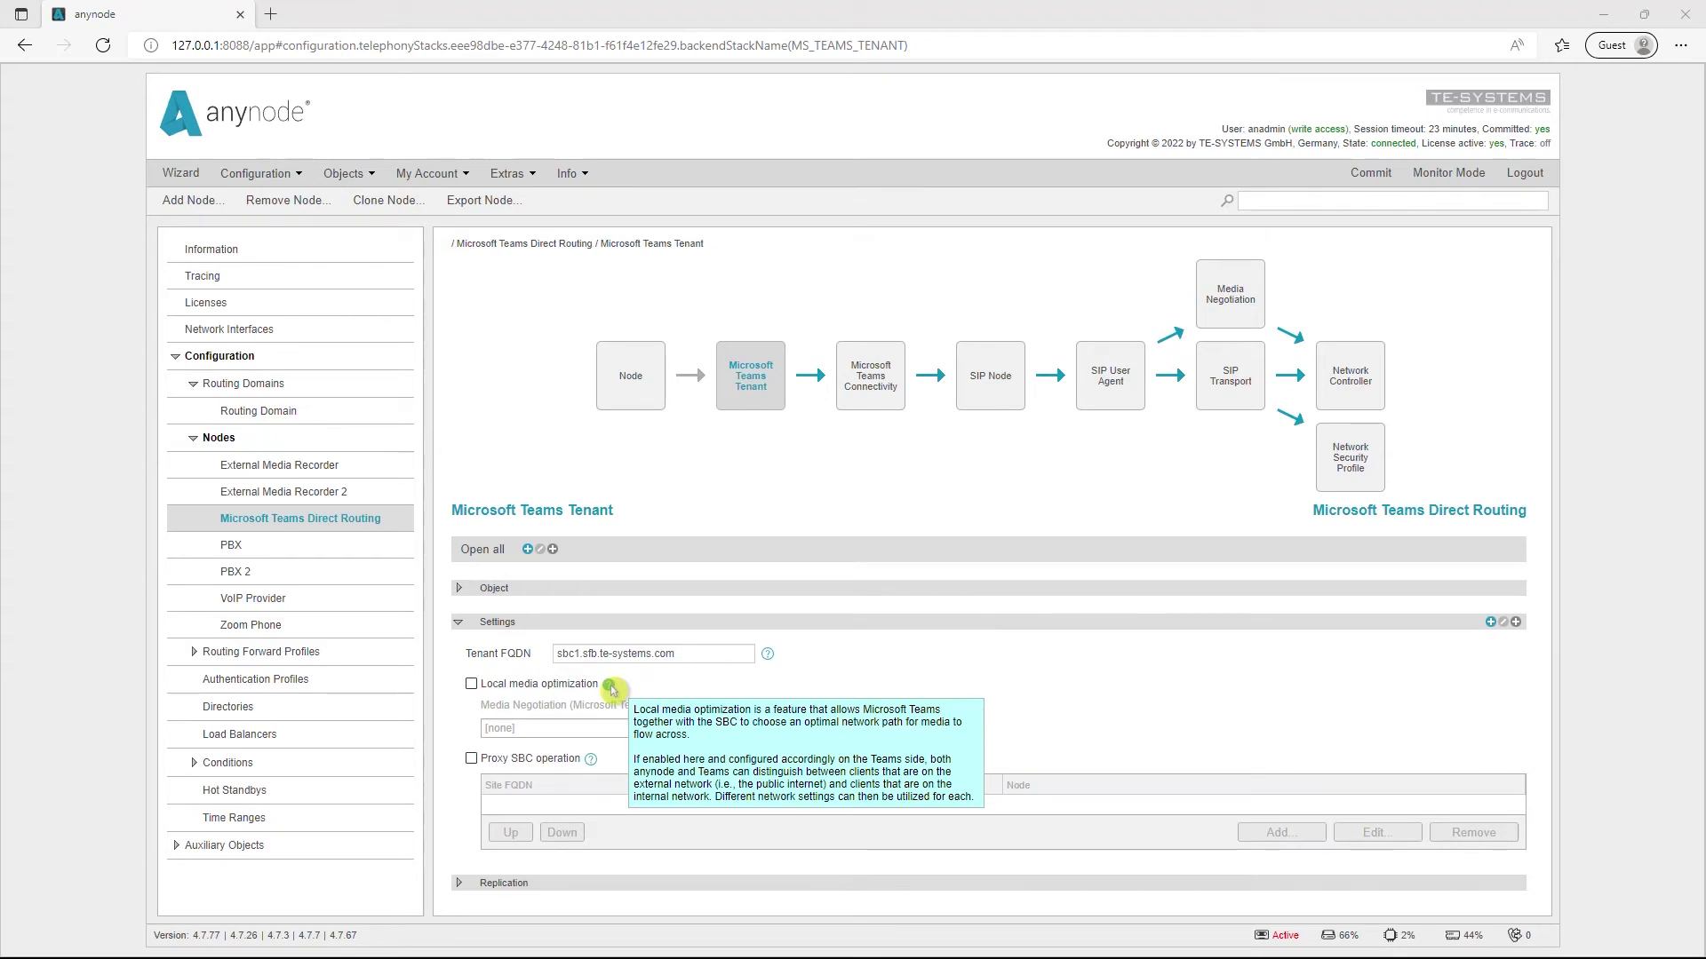
{"action": "mouse_move", "coordinate": [591, 764]}
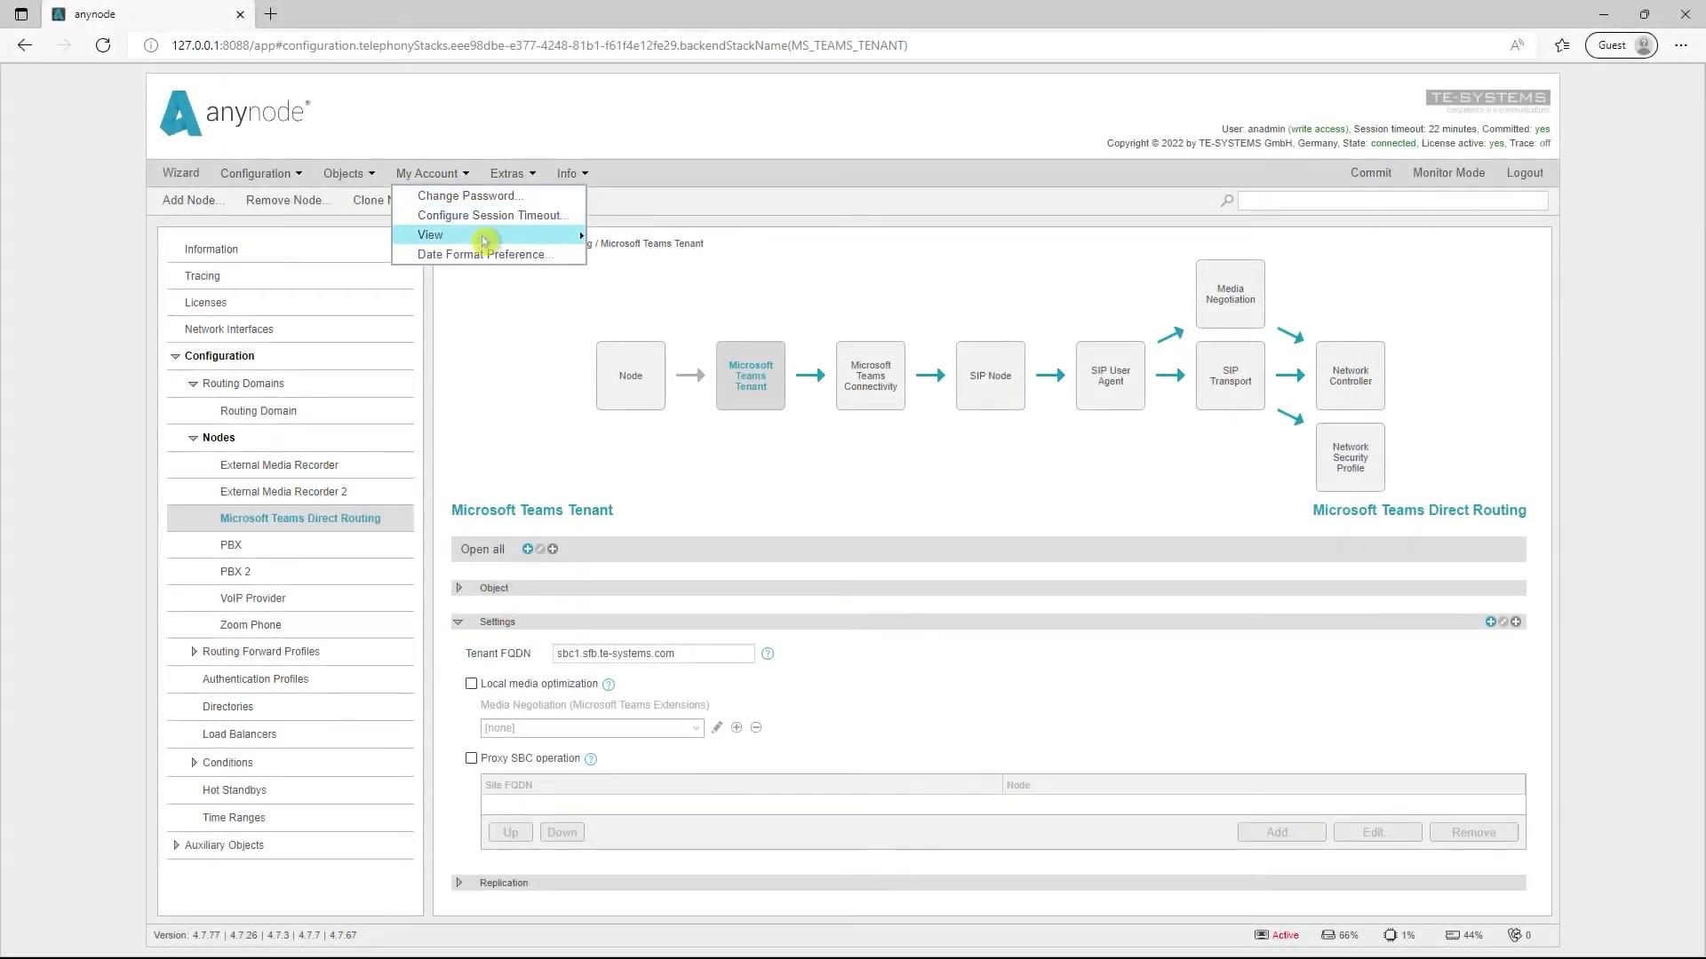
{"action": "mouse_move", "coordinate": [434, 236]}
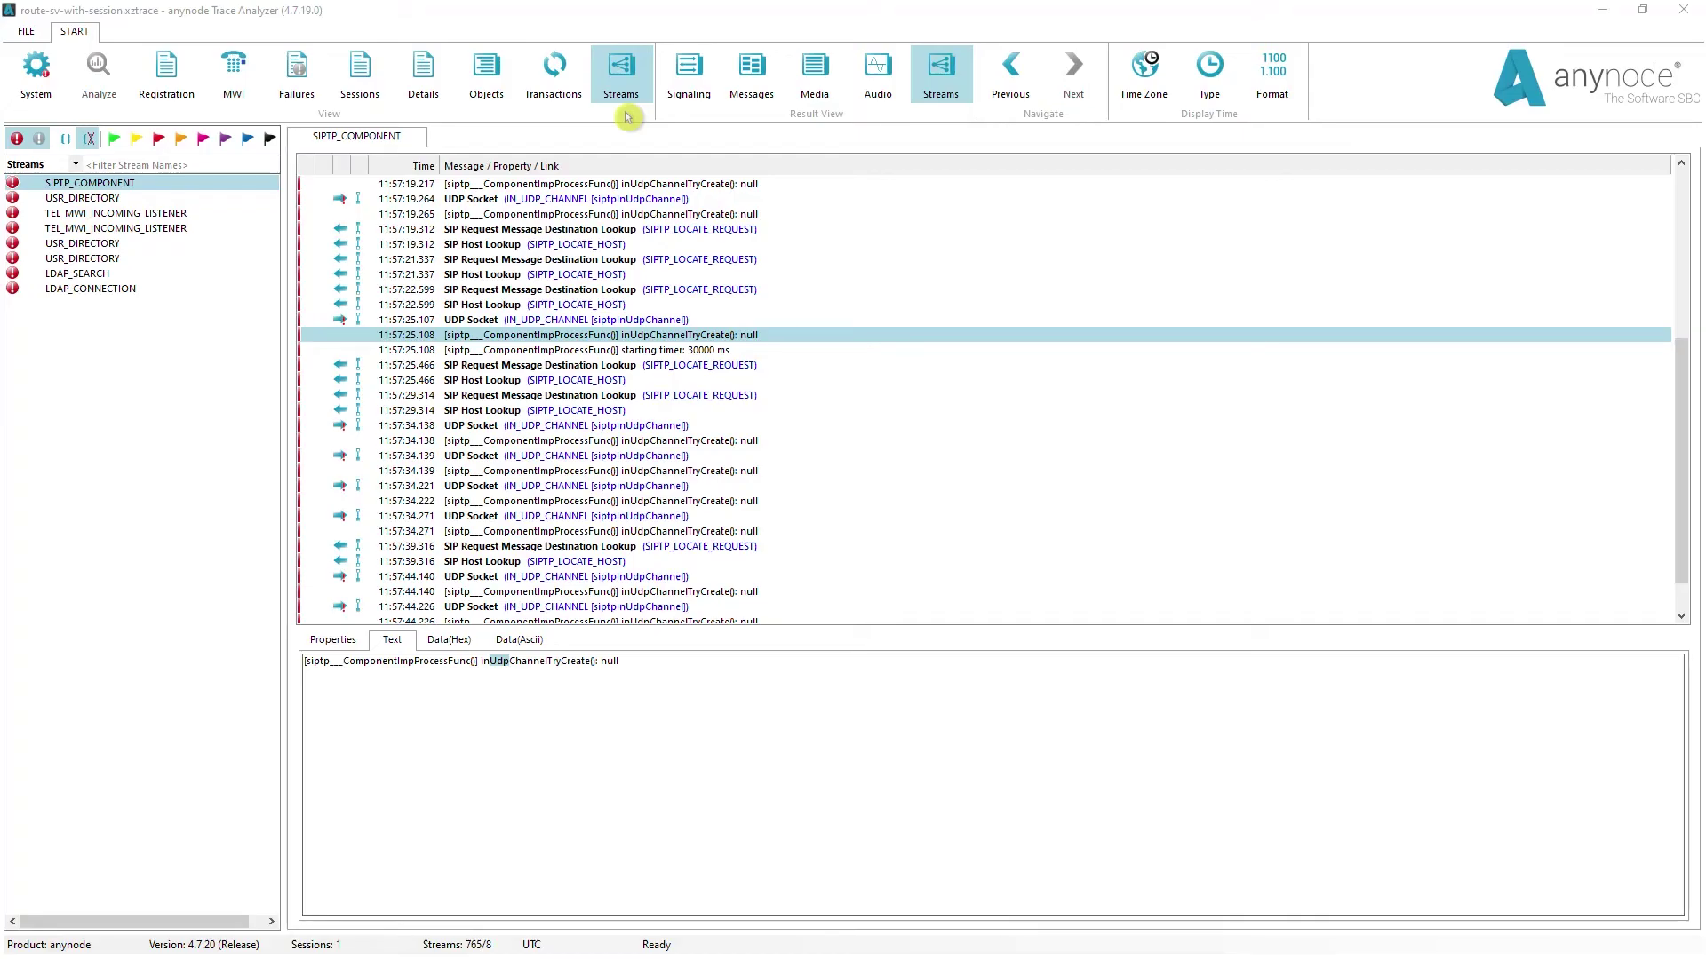
- Search the SIPTP_COMPONENT trace for UDP and step forward through six matches
{"action": "right_click", "coordinate": [822, 287]}
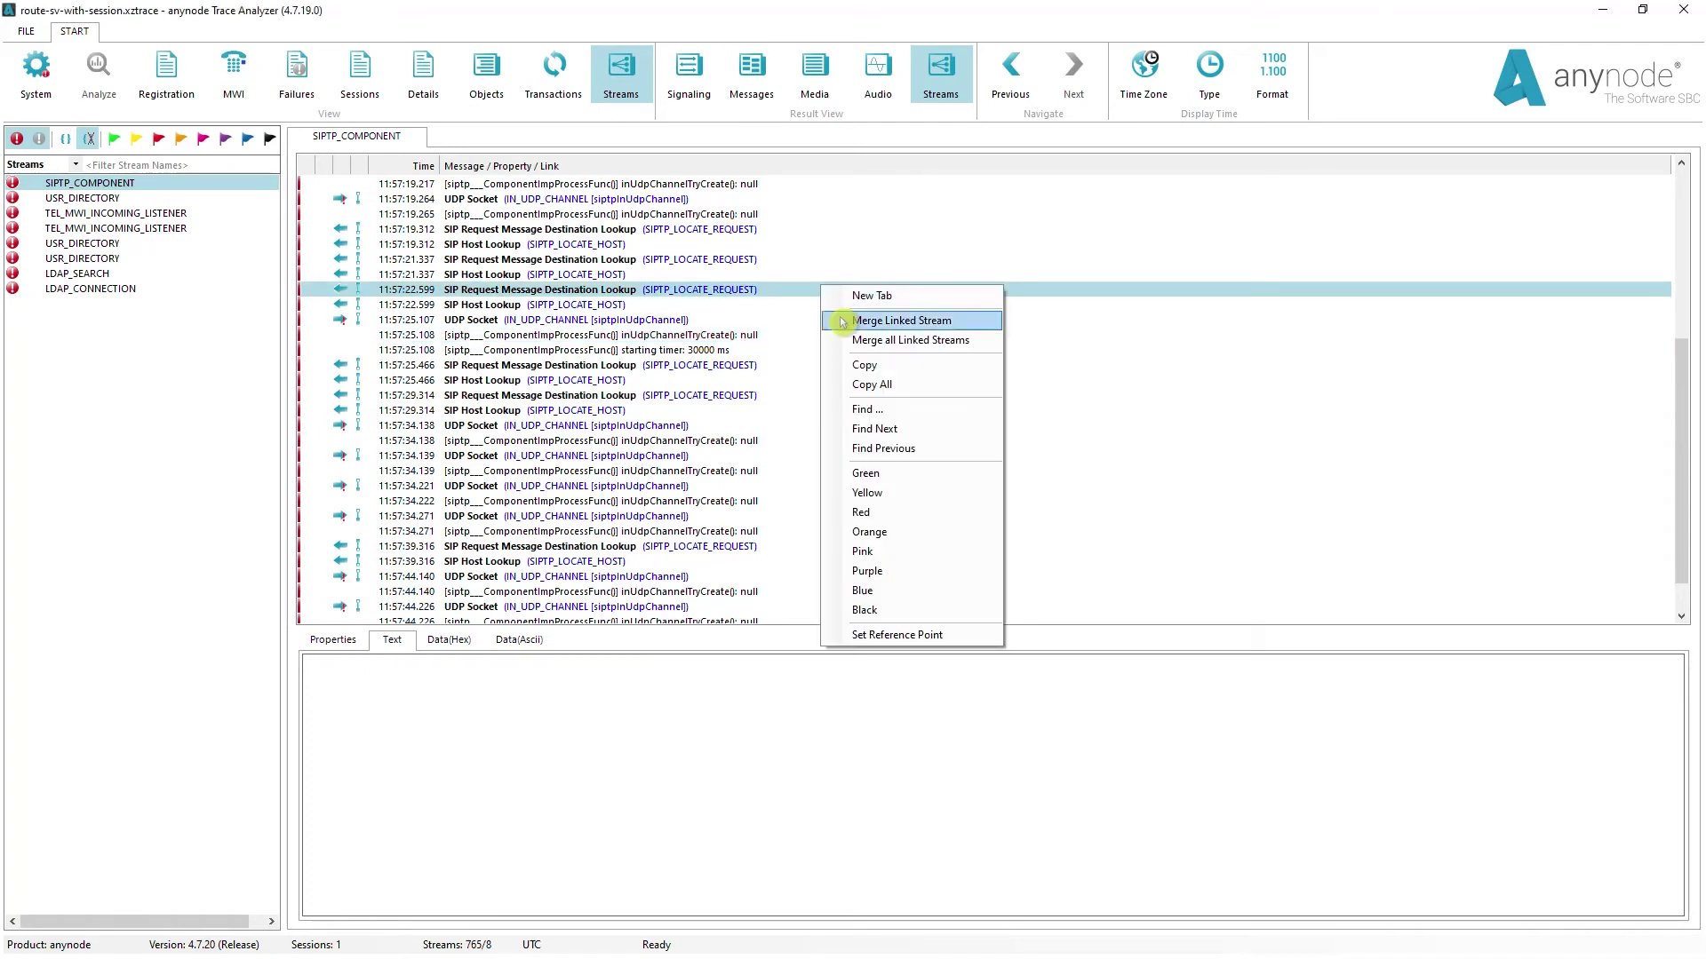
{"action": "left_click", "coordinate": [899, 410]}
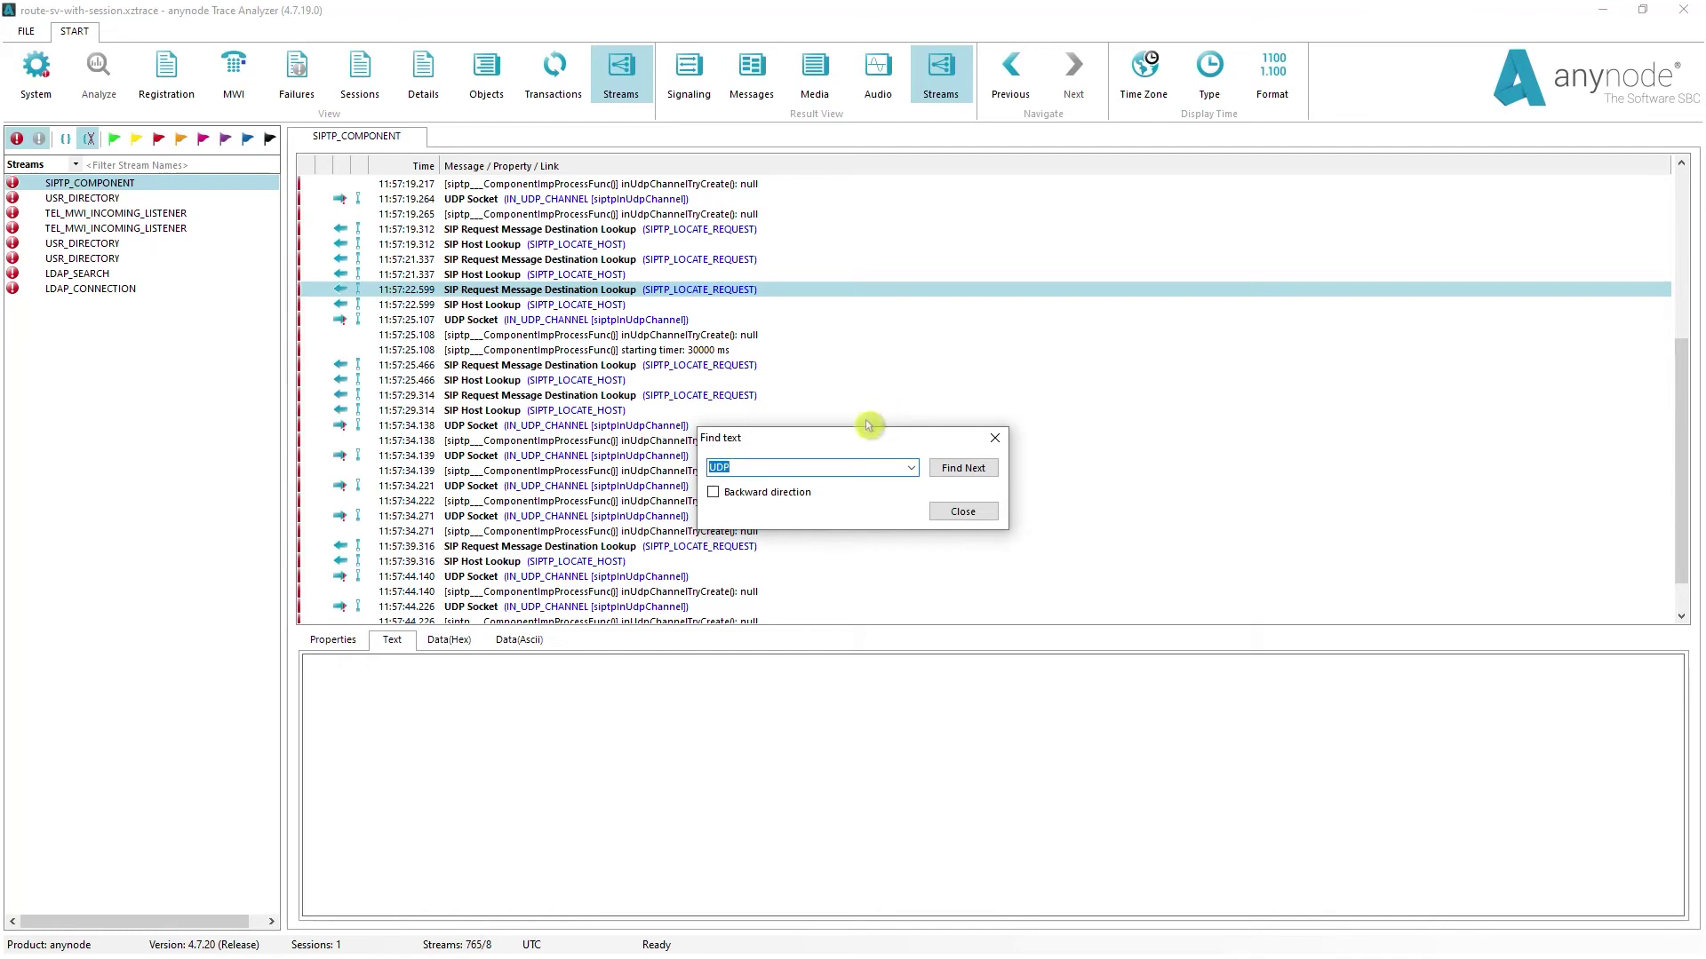
{"action": "left_click", "coordinate": [734, 472]}
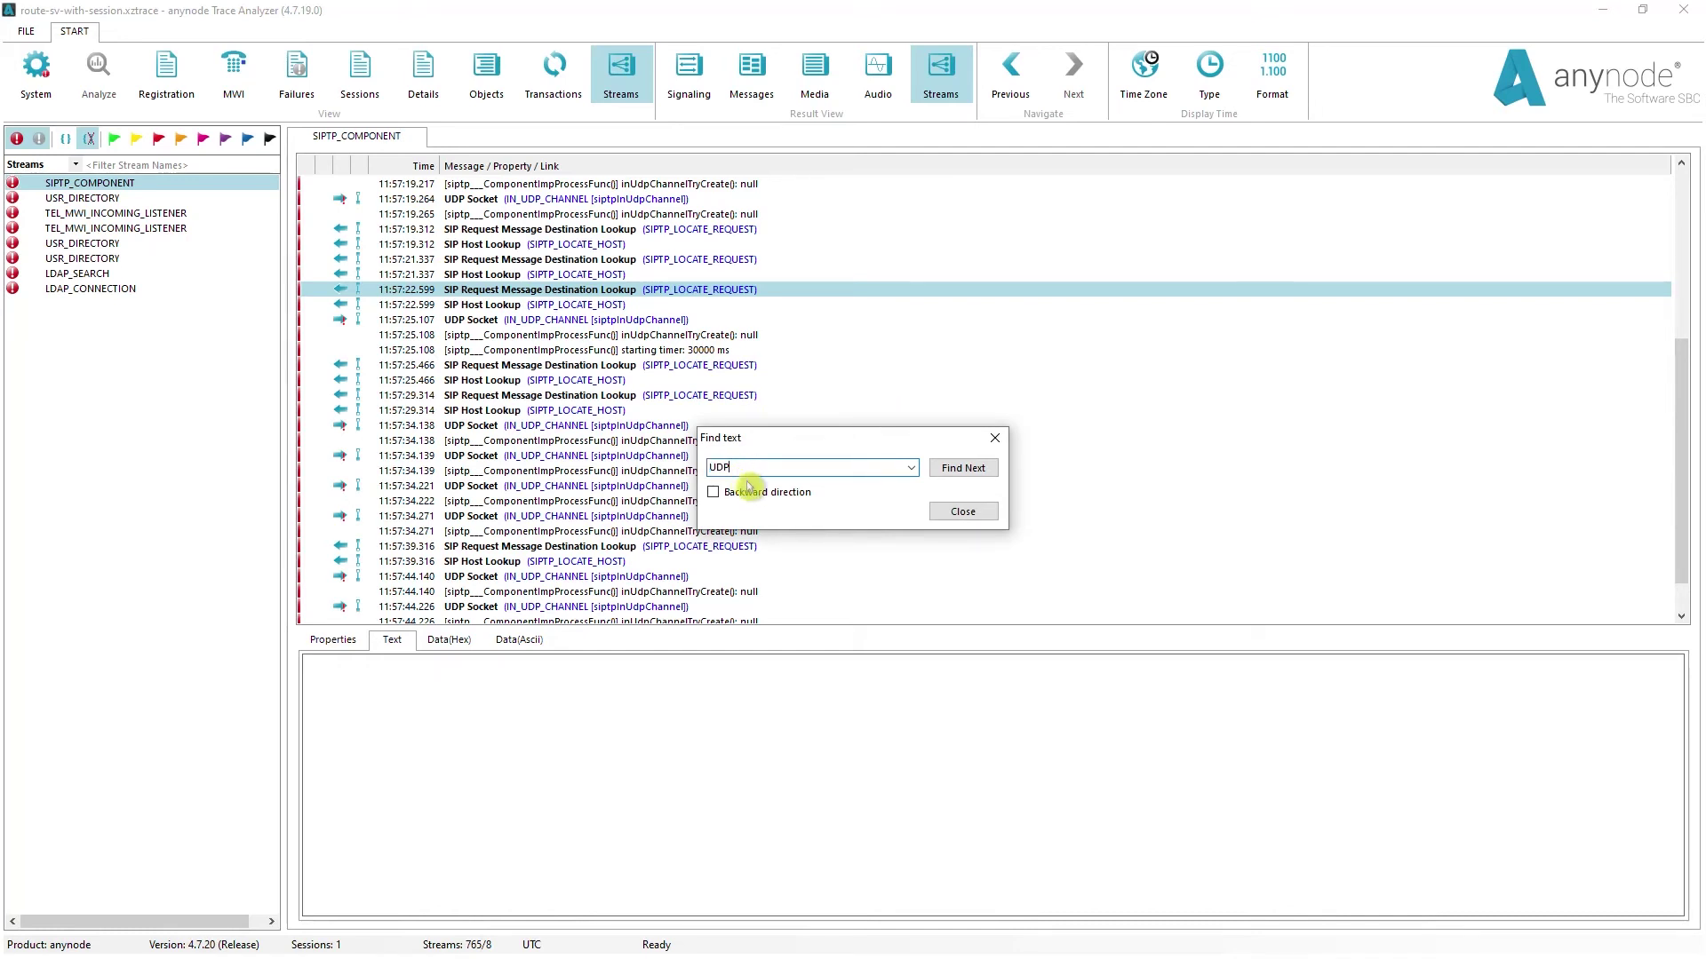
{"action": "left_click", "coordinate": [945, 477]}
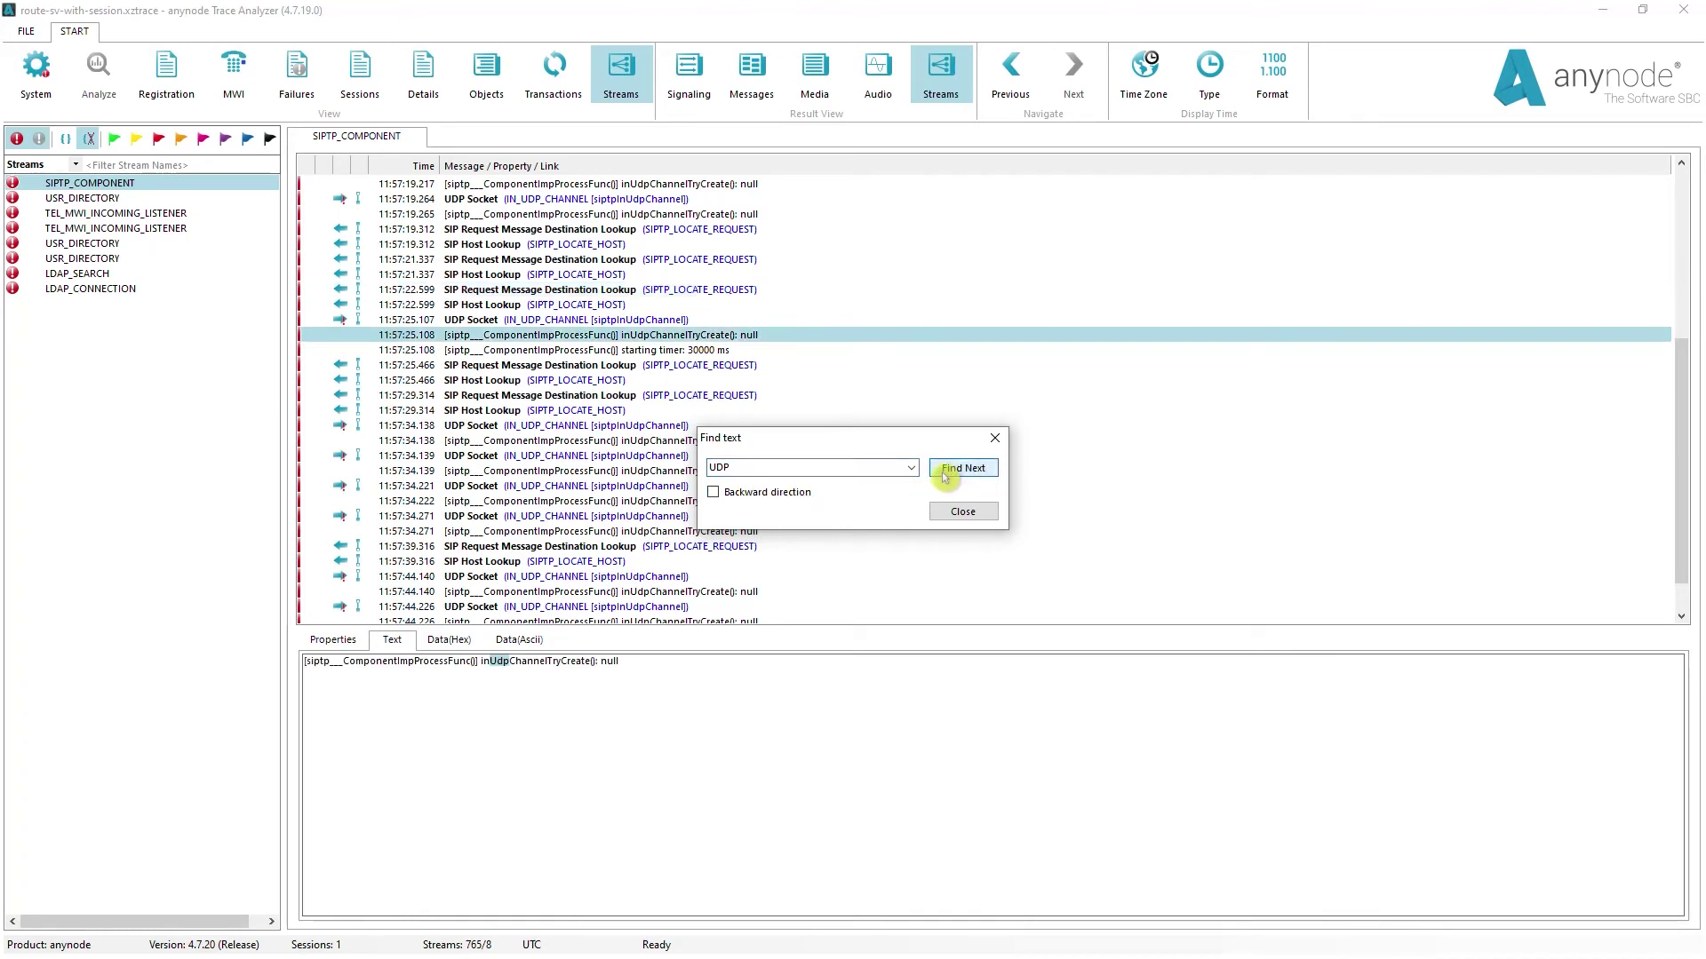
{"action": "left_click", "coordinate": [945, 477]}
{"action": "left_click", "coordinate": [944, 477]}
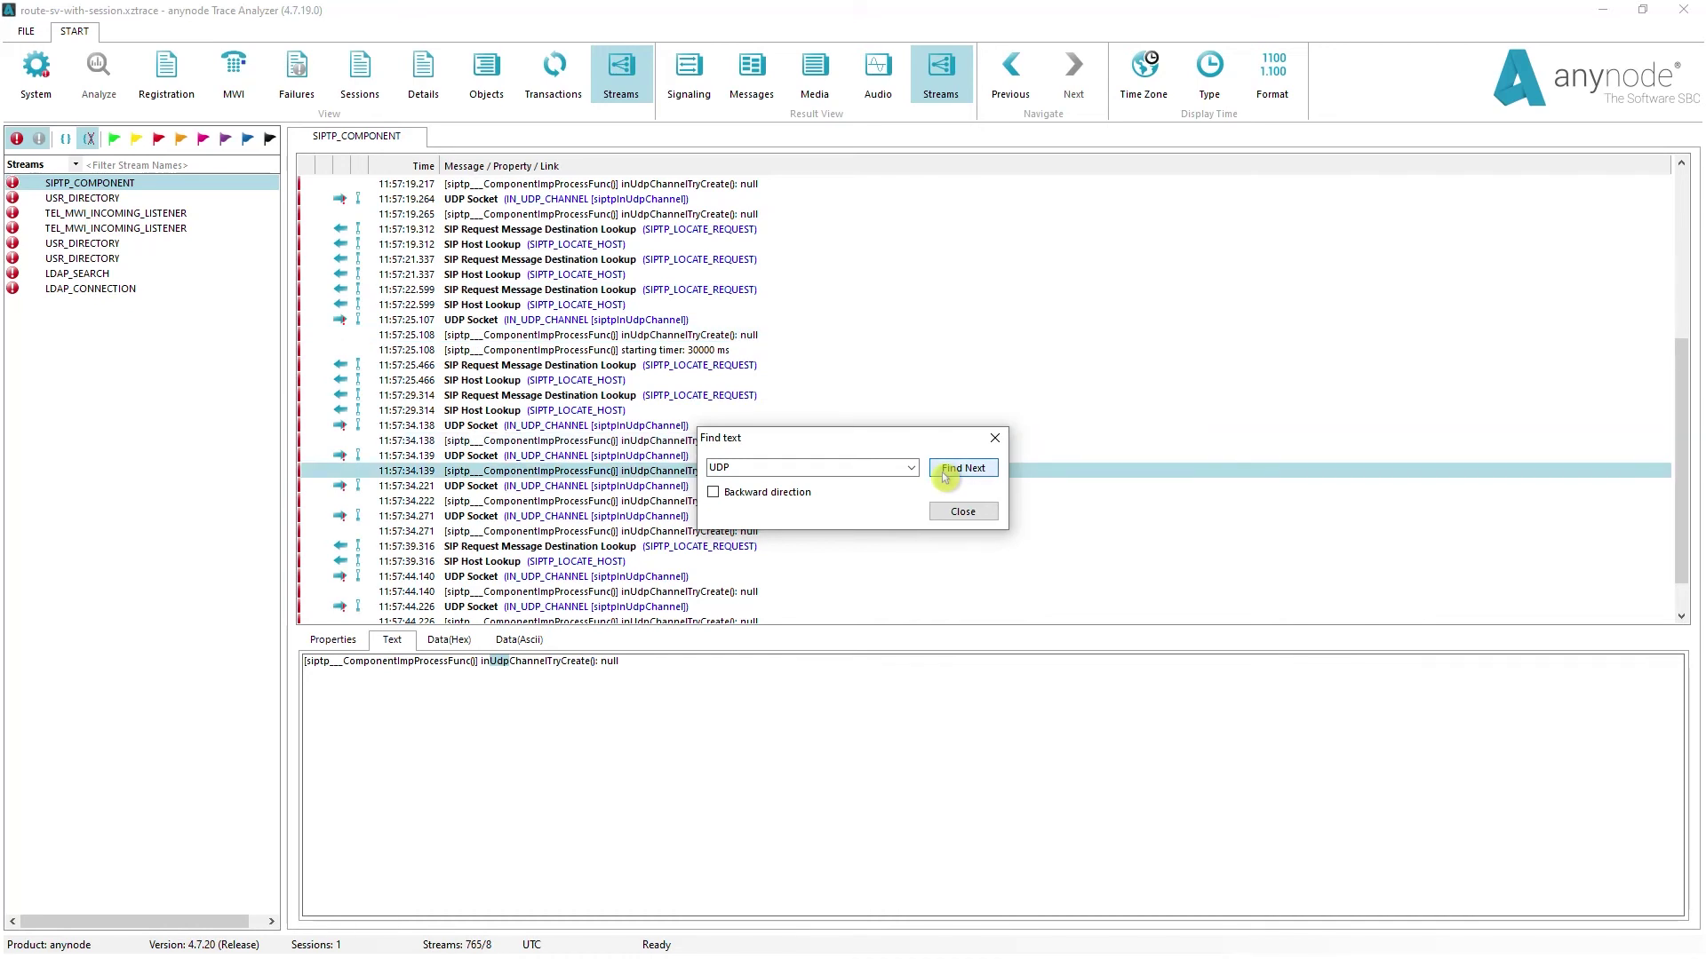
{"action": "left_click", "coordinate": [944, 477]}
{"action": "left_click", "coordinate": [945, 478]}
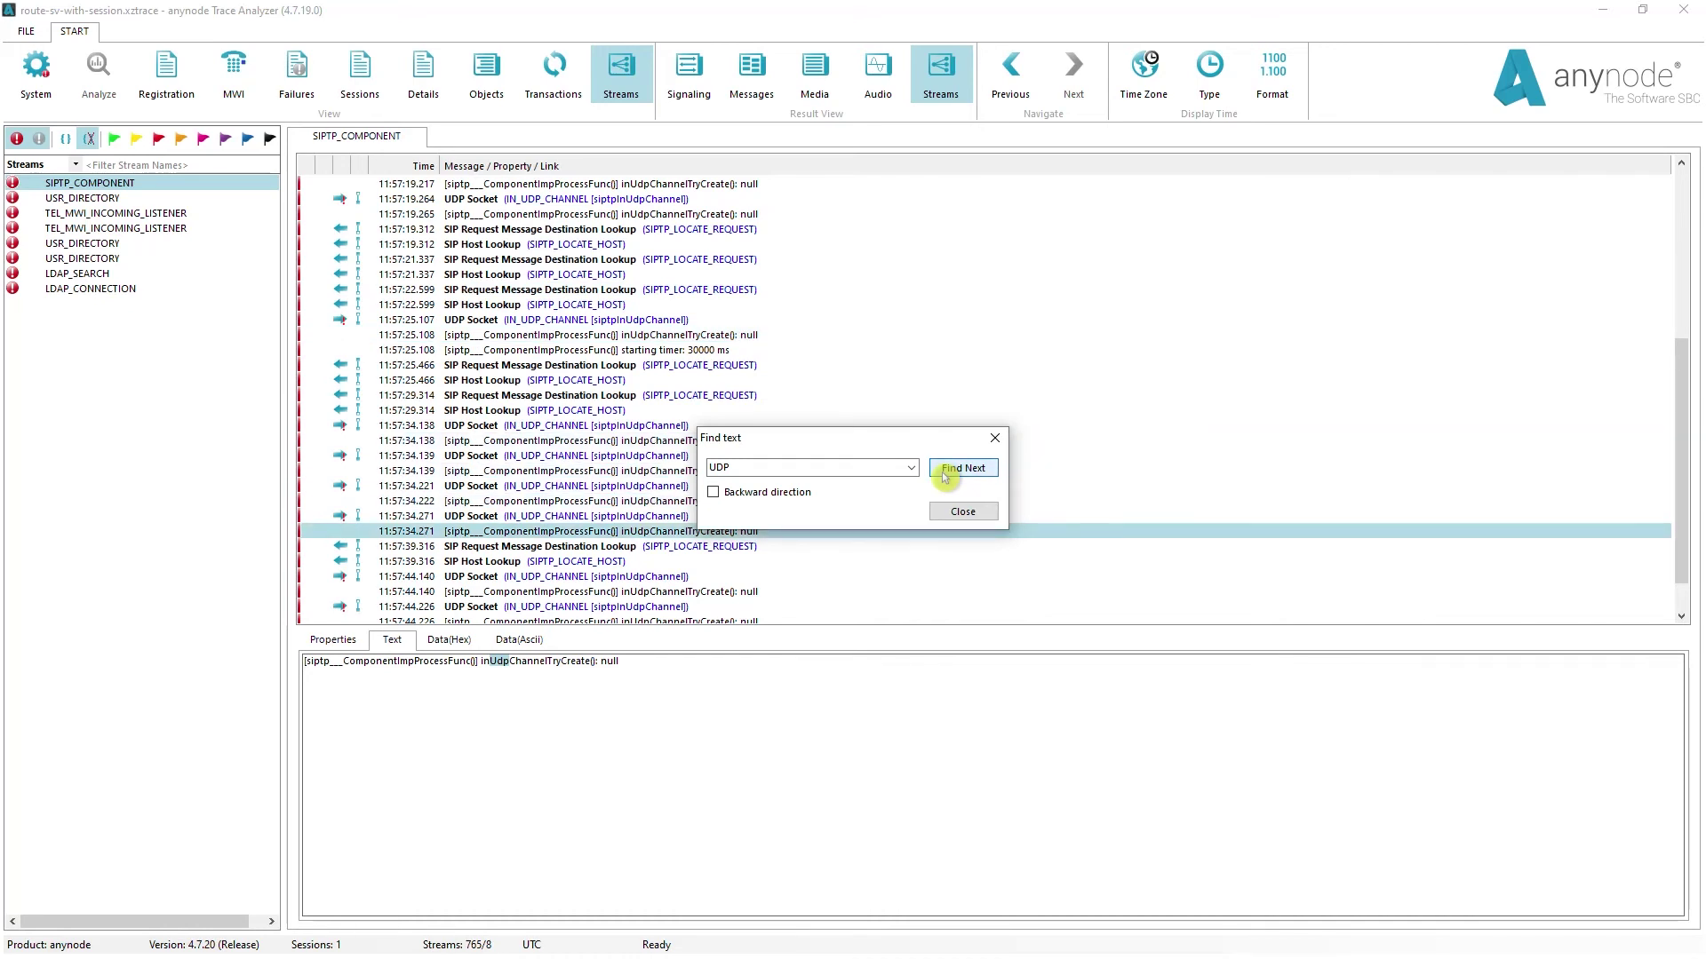
{"action": "left_click", "coordinate": [944, 477]}
- Switch the search direction to backward and step back through six UDP matches
{"action": "left_click", "coordinate": [713, 492]}
{"action": "left_click", "coordinate": [974, 472]}
{"action": "left_click", "coordinate": [975, 472]}
{"action": "left_click", "coordinate": [975, 472]}
{"action": "left_click", "coordinate": [975, 472]}
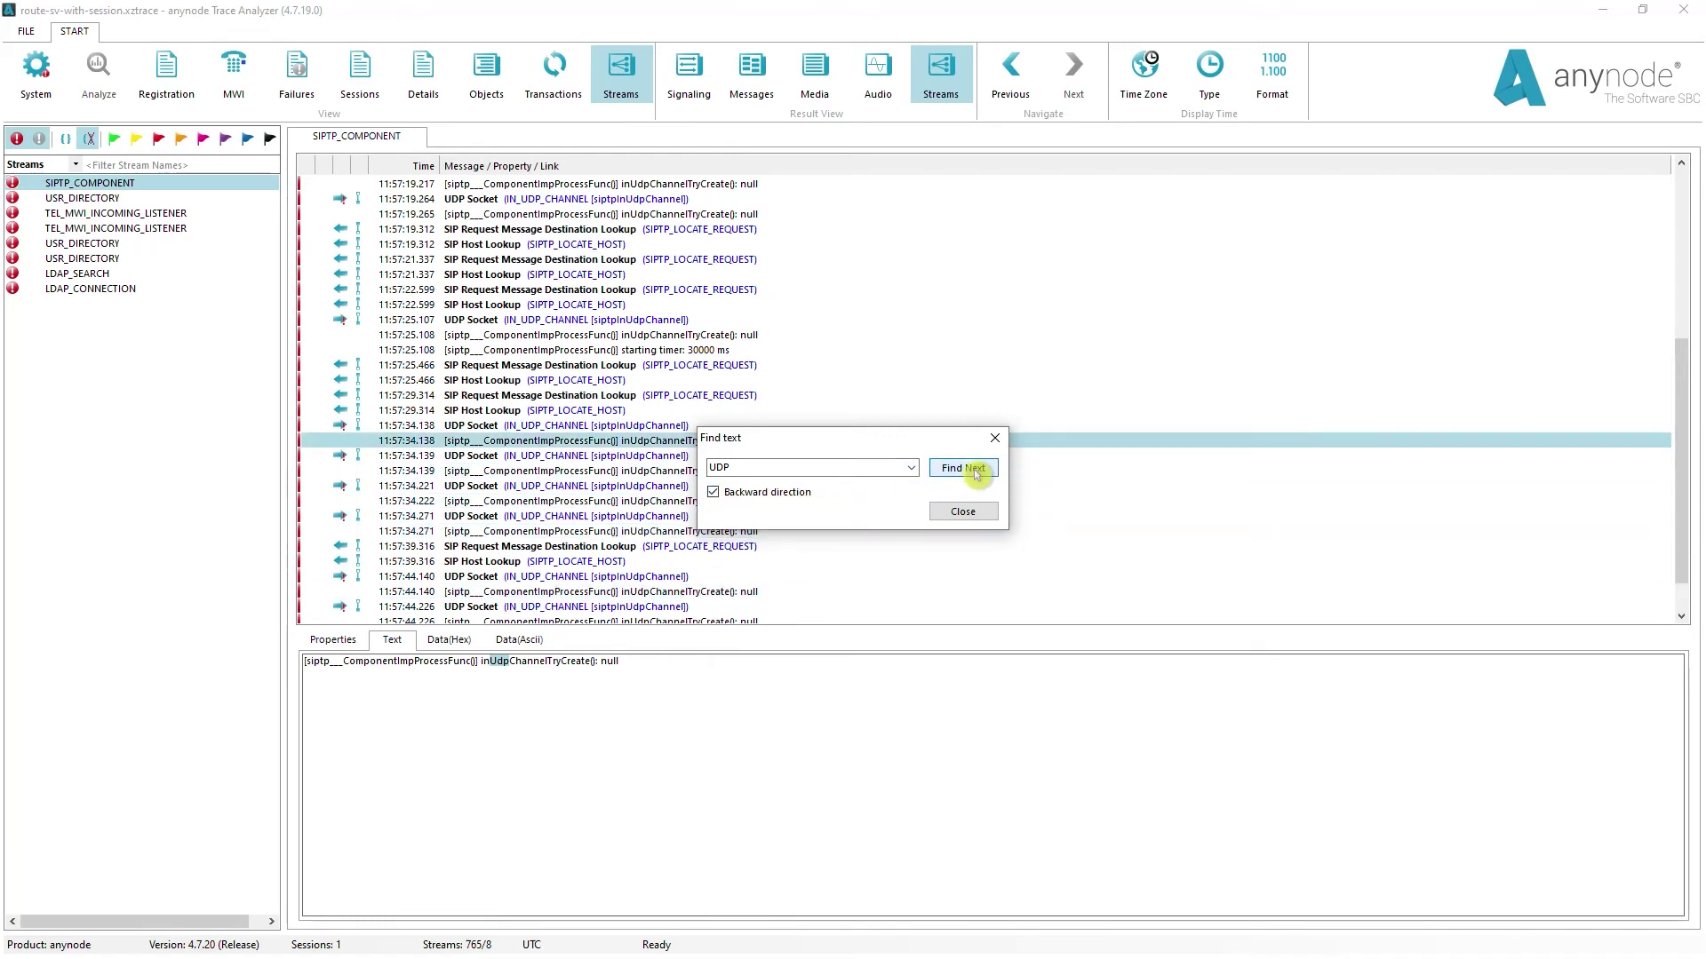
{"action": "left_click", "coordinate": [974, 472]}
{"action": "left_click", "coordinate": [974, 472]}
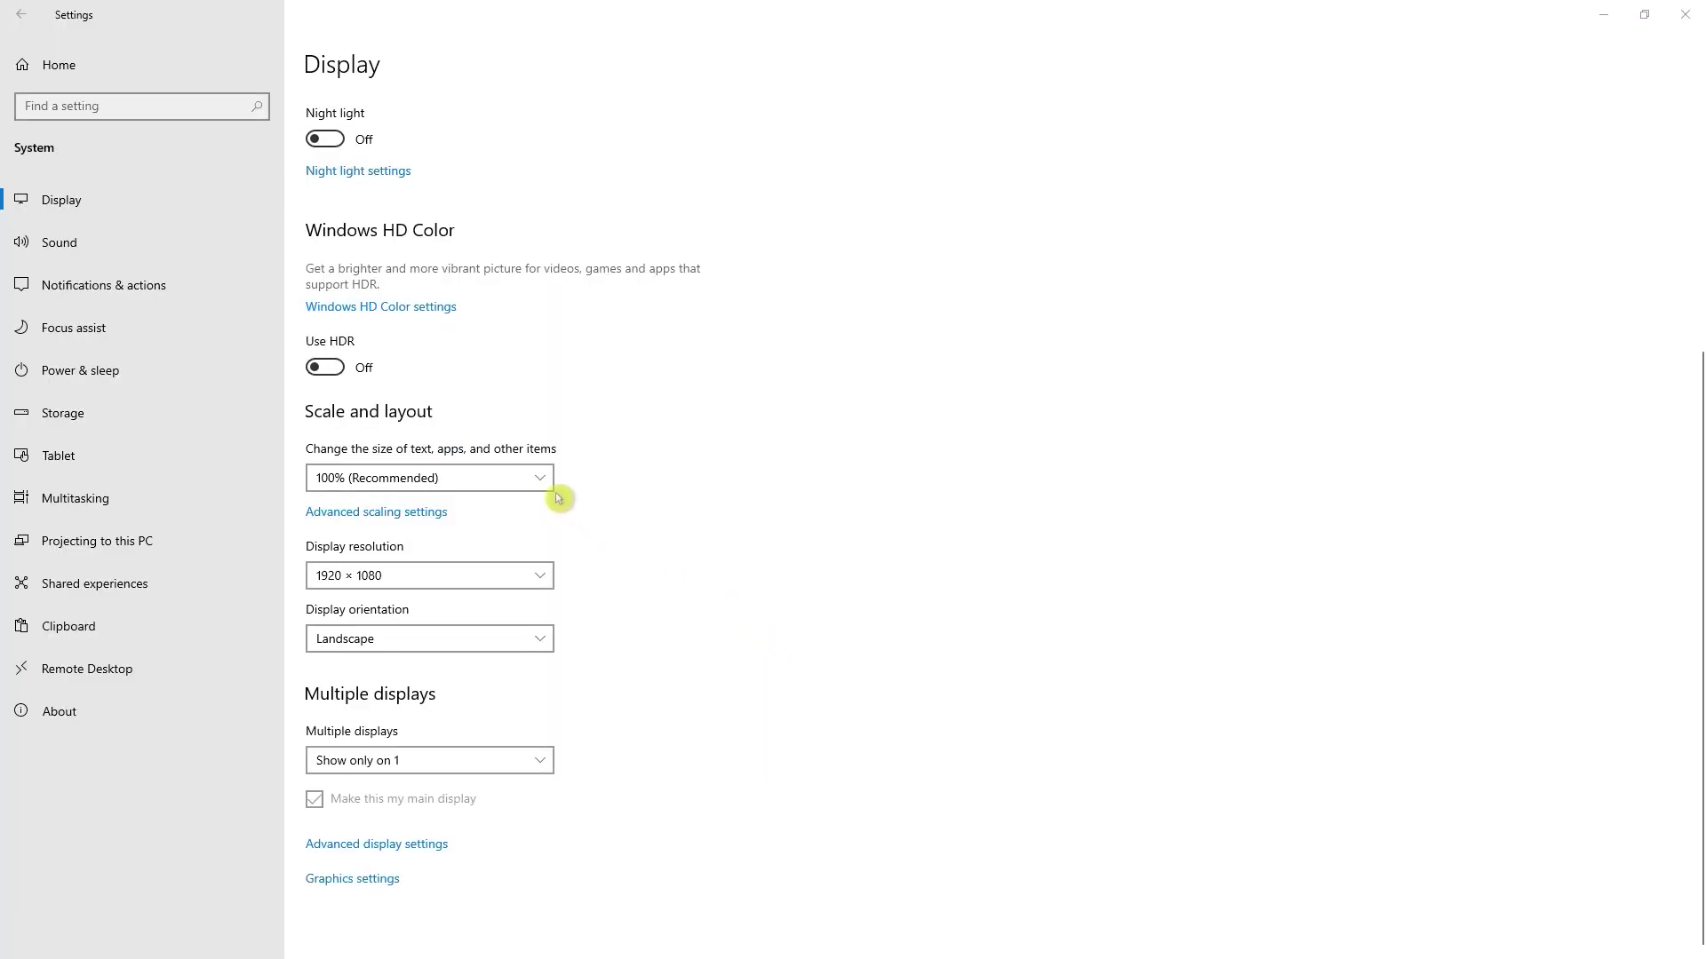
- Set Windows display scaling to 125% and open the successful session in the Trace Analyzer
{"action": "left_click", "coordinate": [539, 483]}
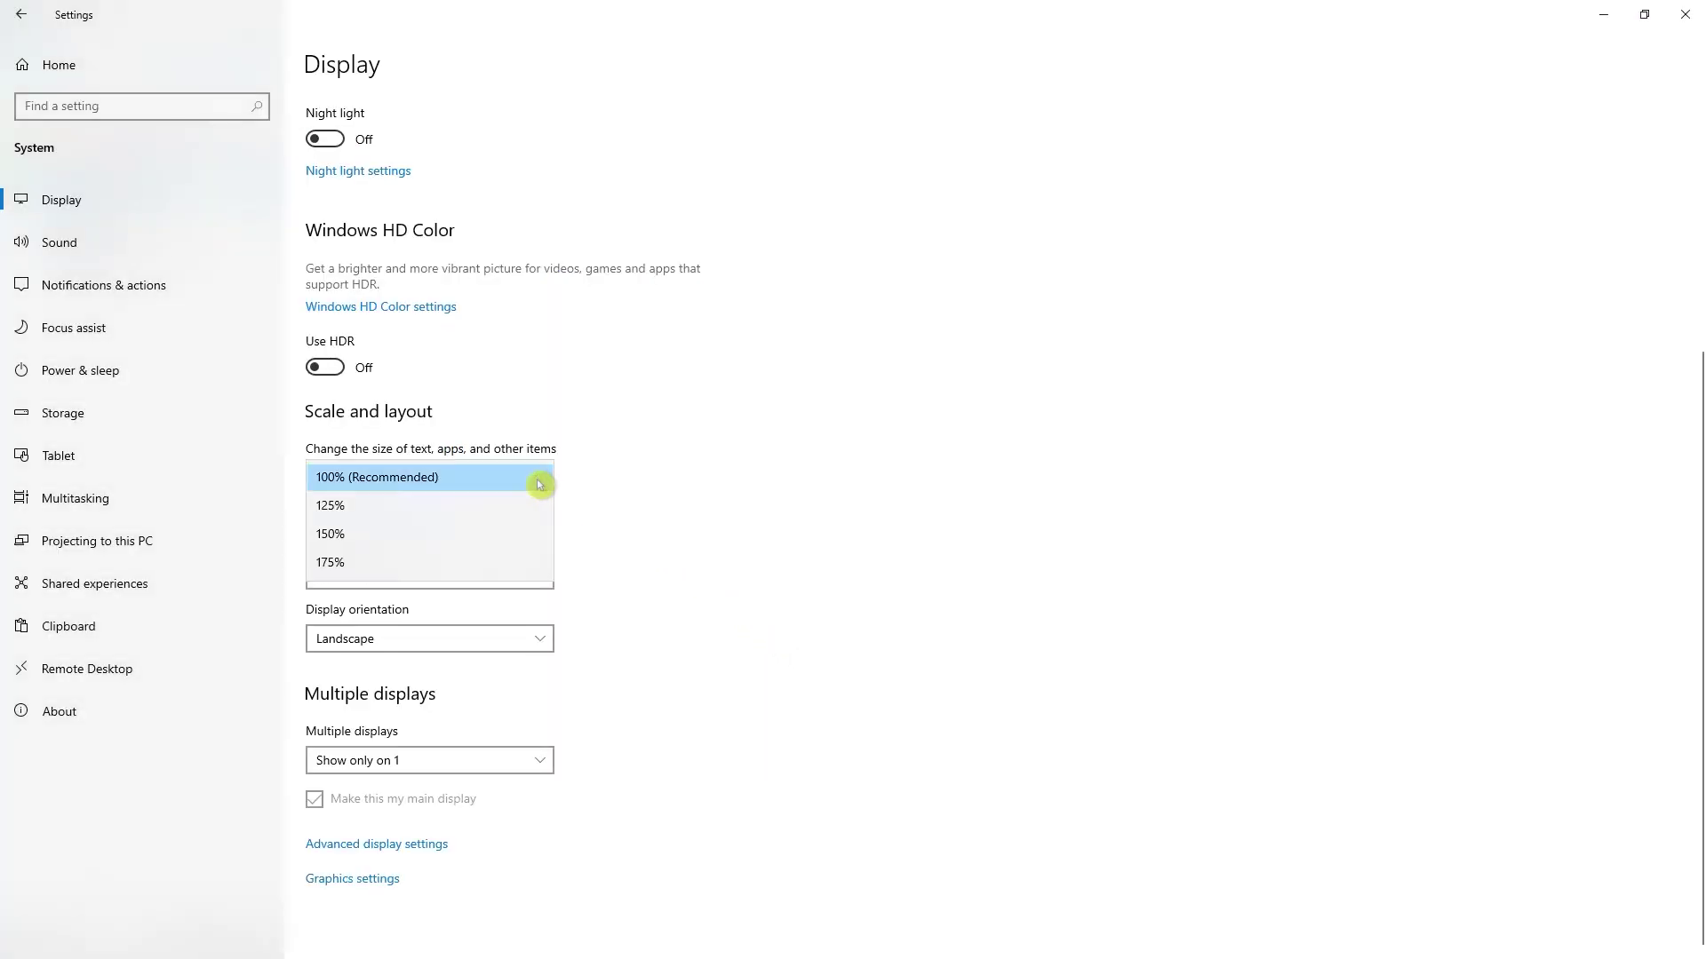
{"action": "left_click", "coordinate": [506, 520]}
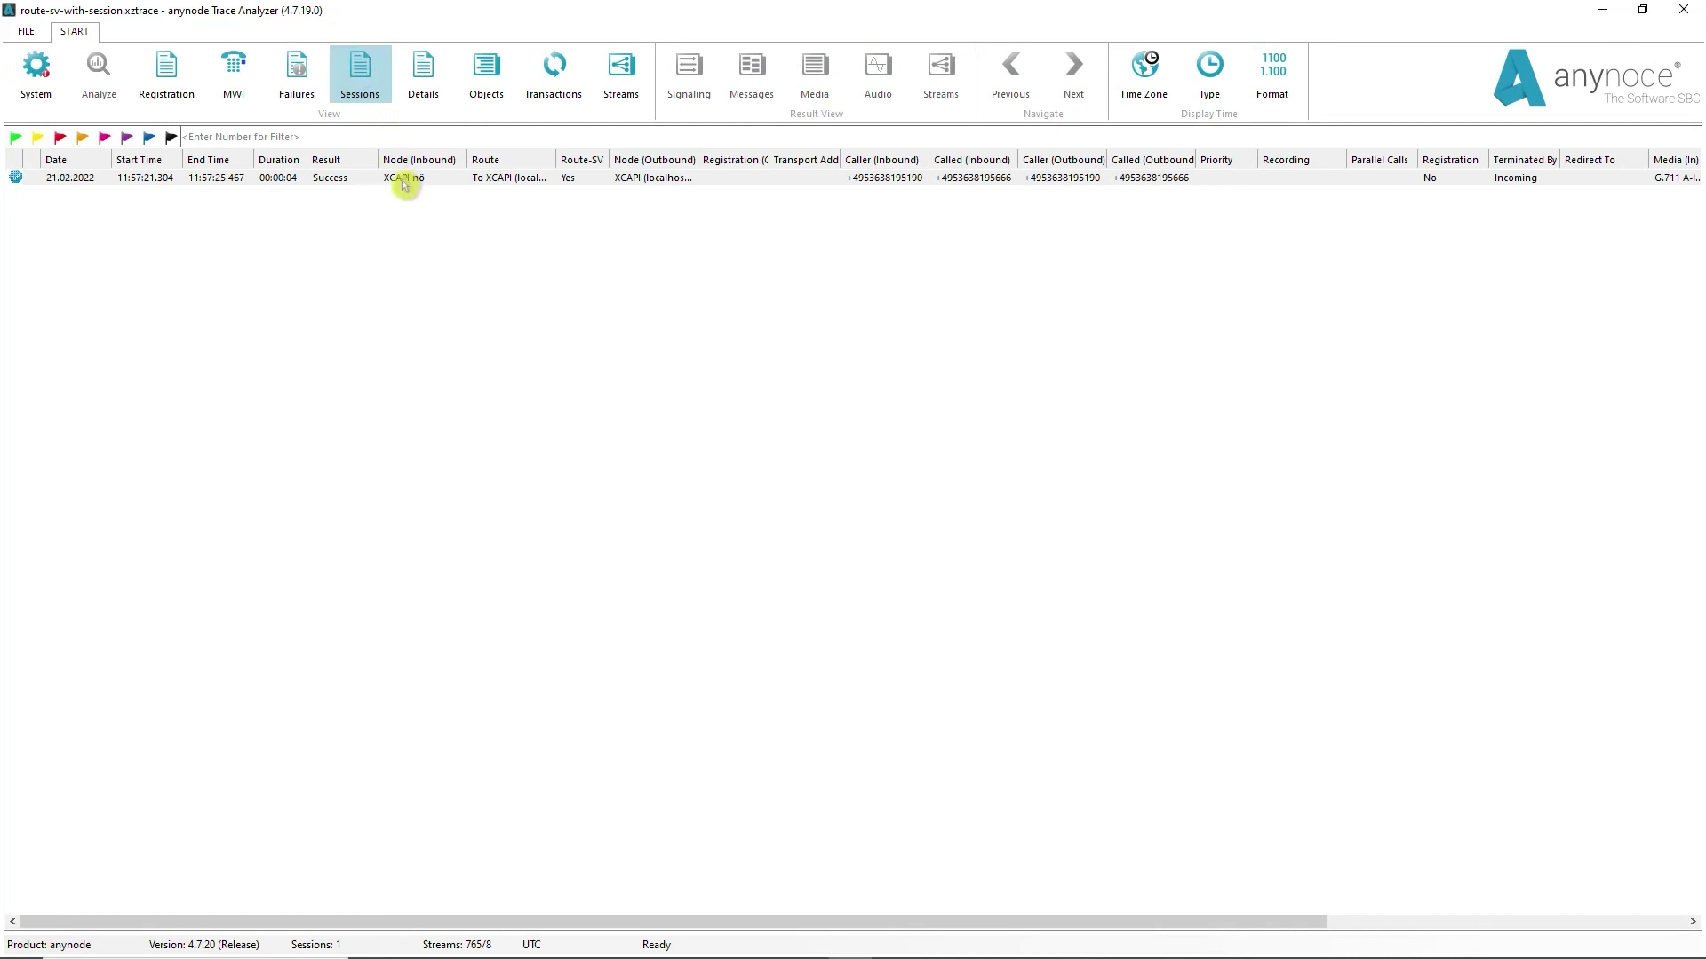
{"action": "double_click", "coordinate": [404, 180]}
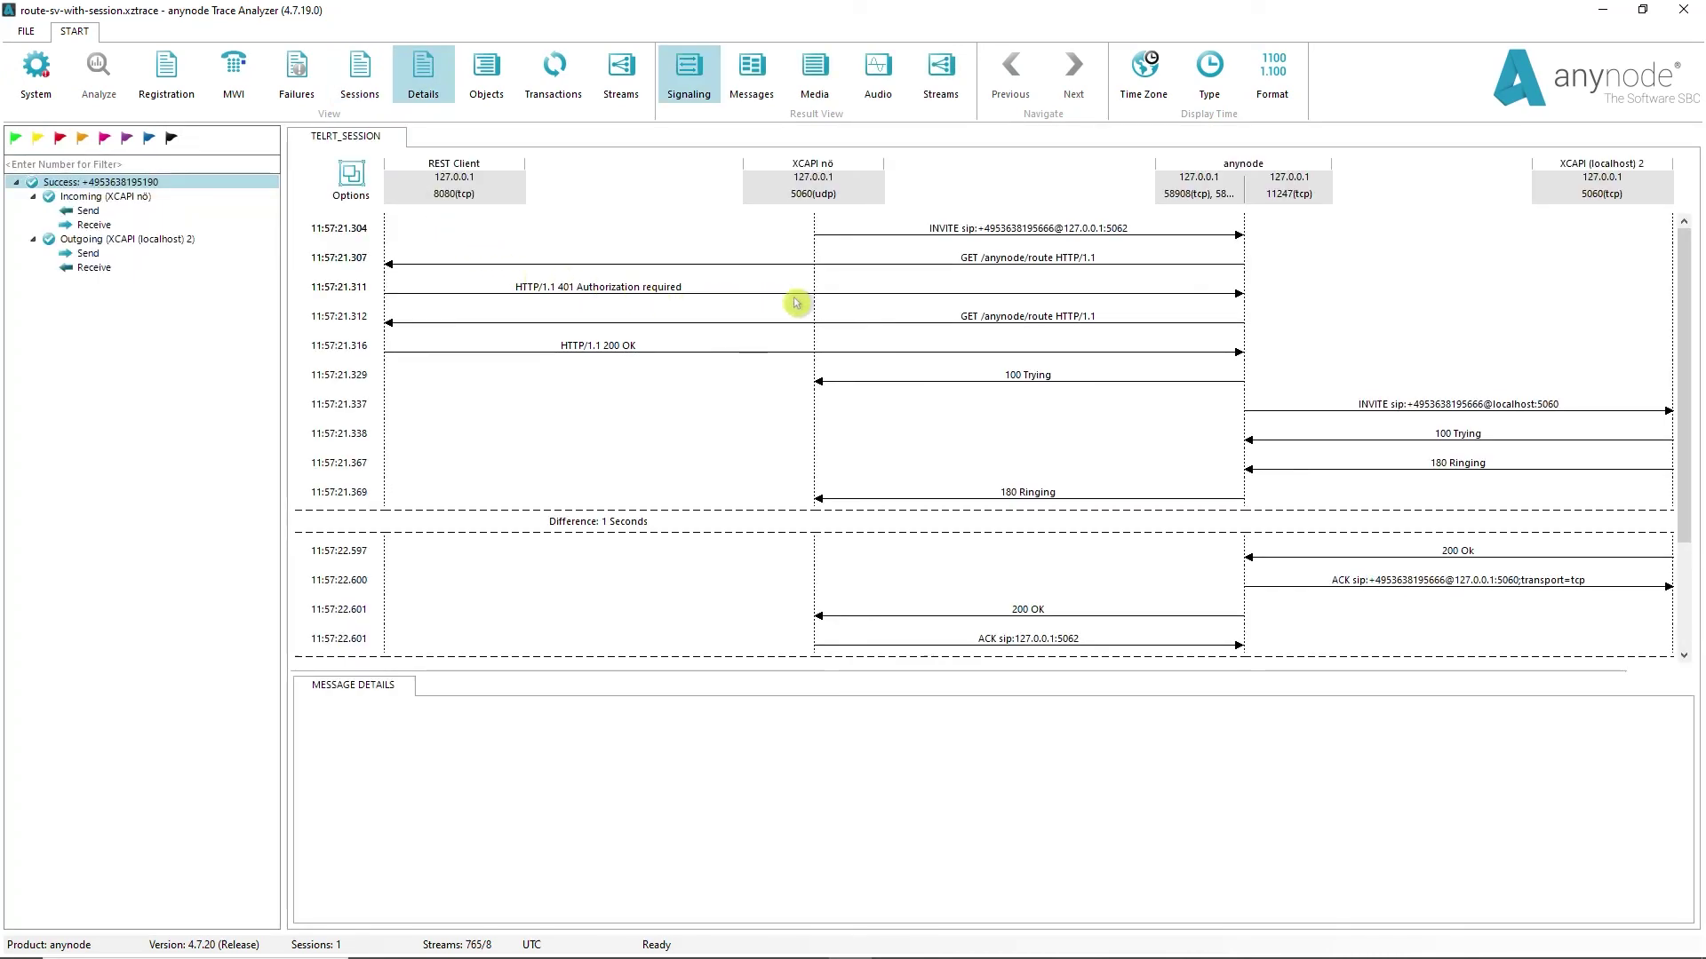
- Inspect both GET /anynode/route requests, including the authenticated one, in the ladder diagram
{"action": "left_click", "coordinate": [1053, 262]}
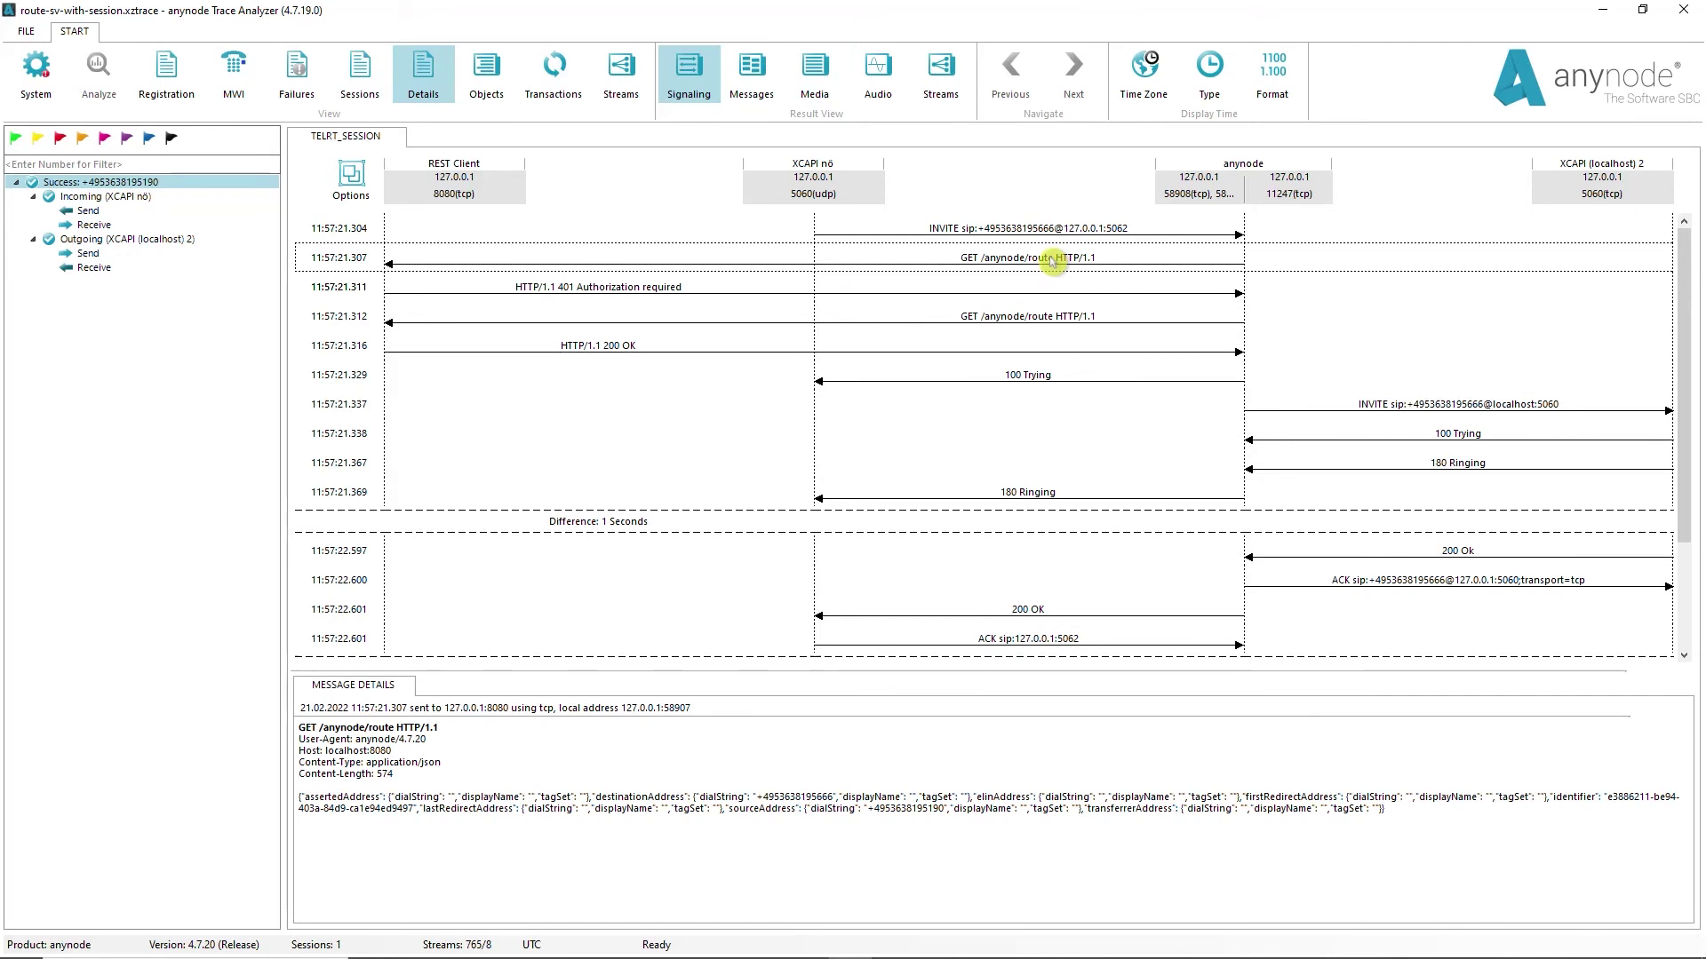
{"action": "left_click", "coordinate": [1057, 320]}
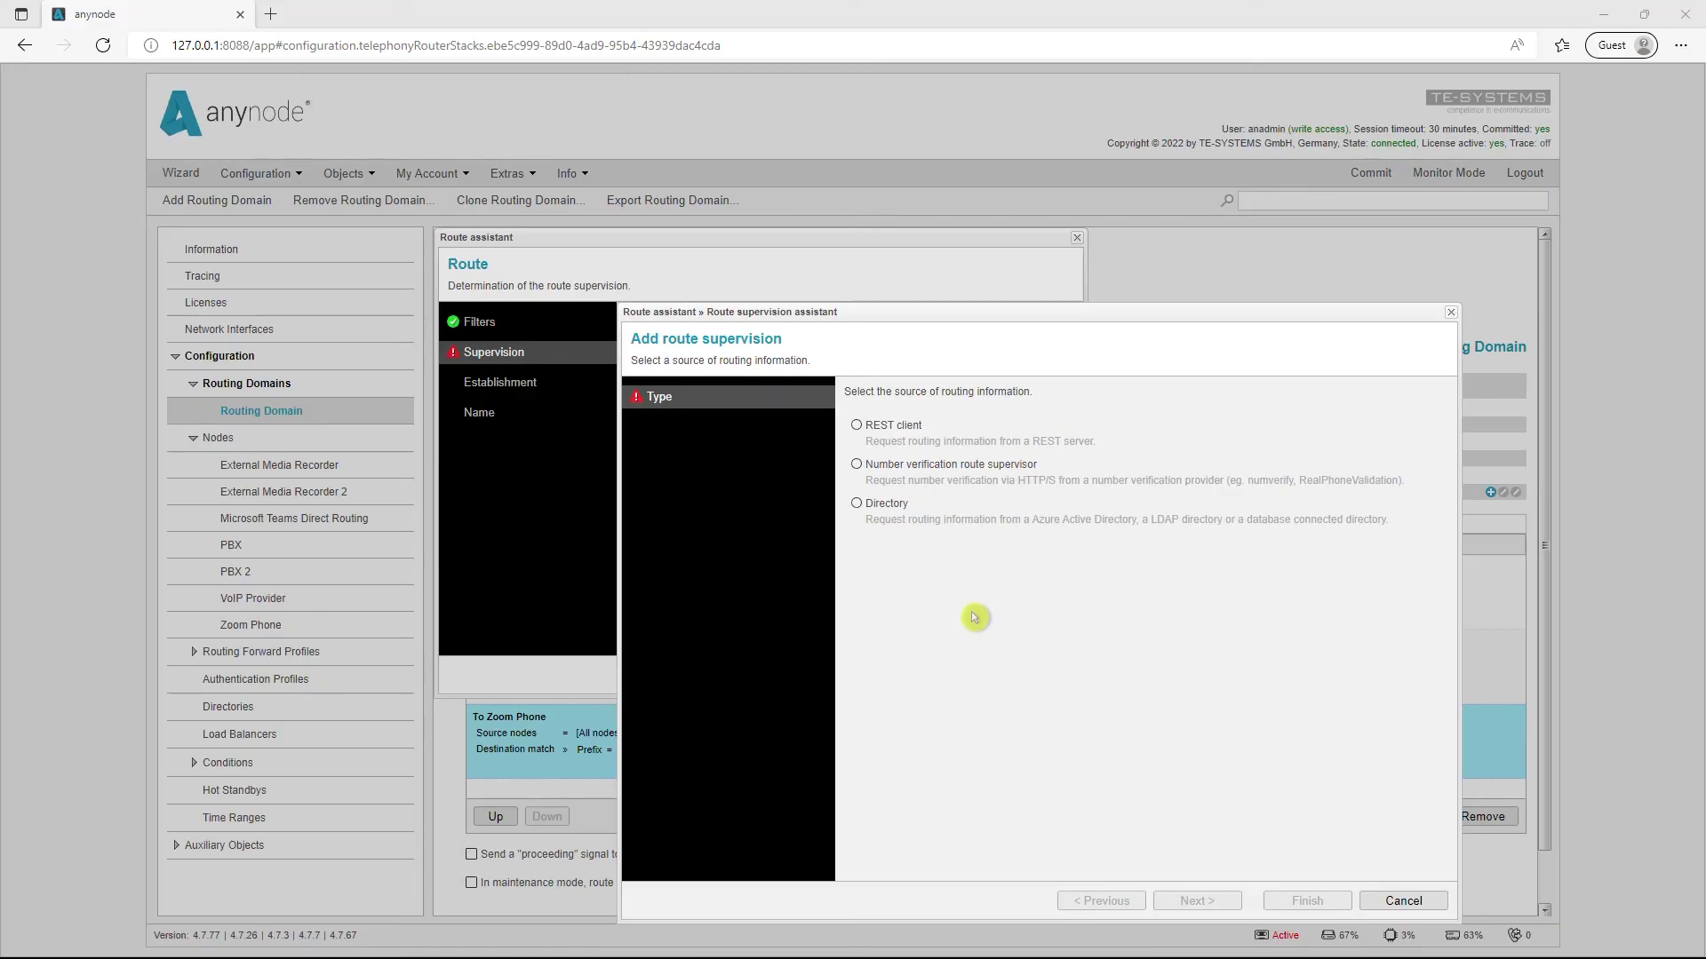
- Choose Directory as the routing source and set the Node attribute to node_id under Object rewriting
{"action": "left_click", "coordinate": [858, 519]}
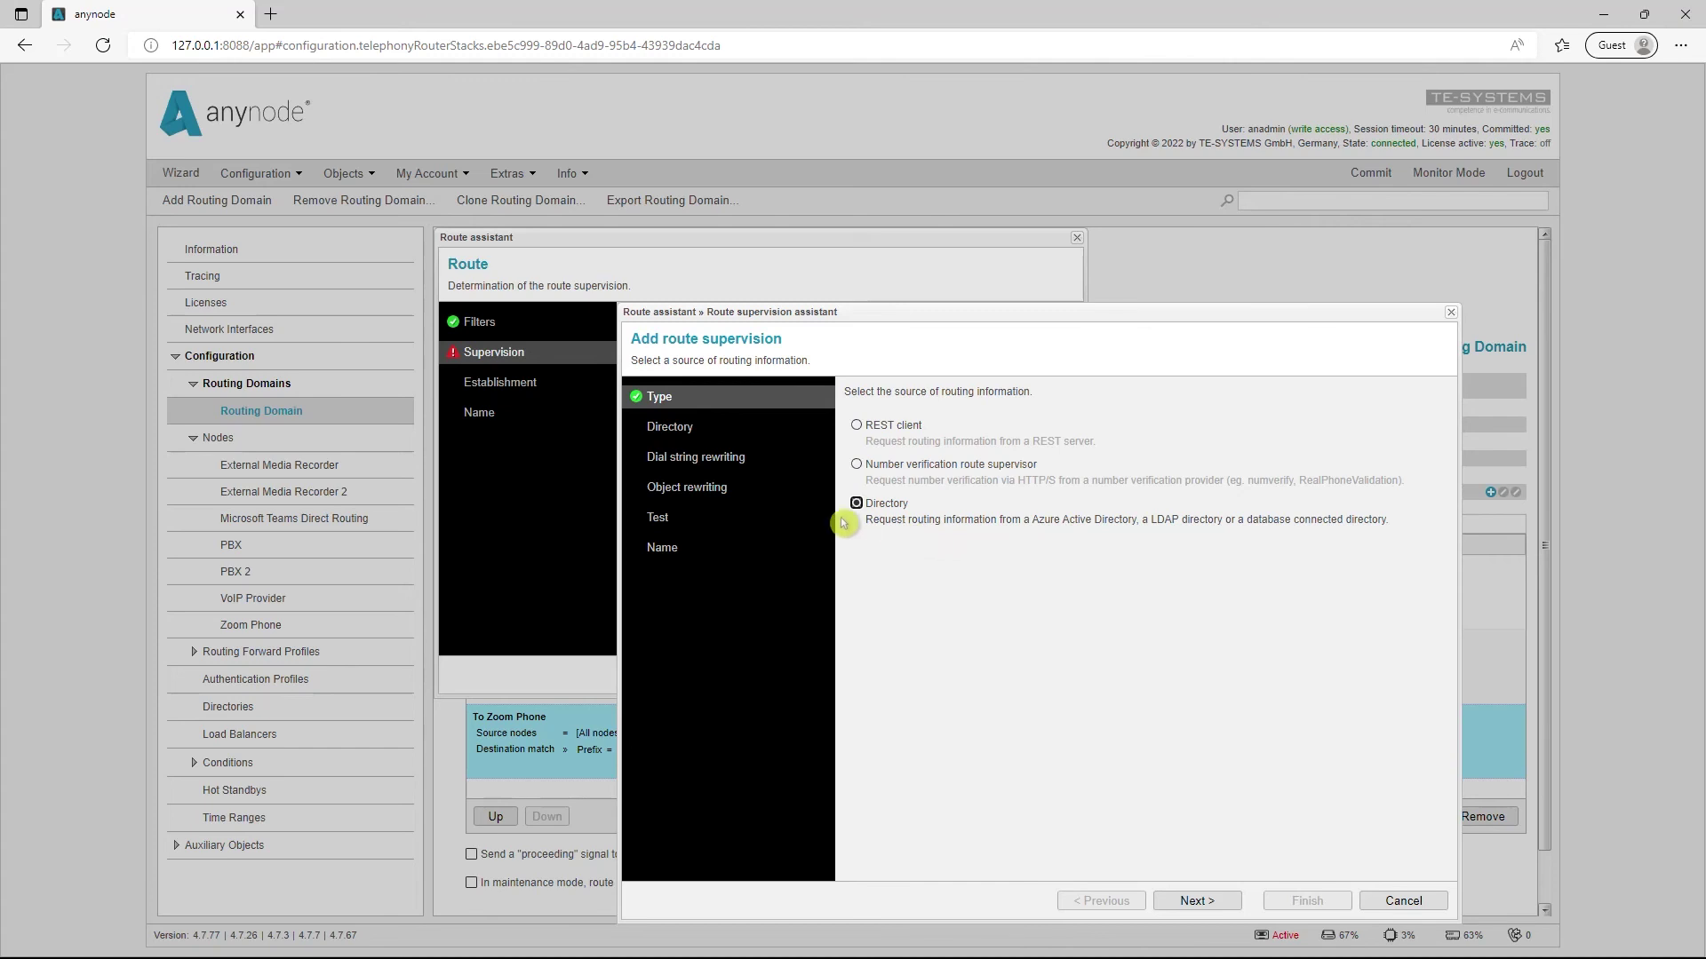
{"action": "left_click", "coordinate": [707, 489]}
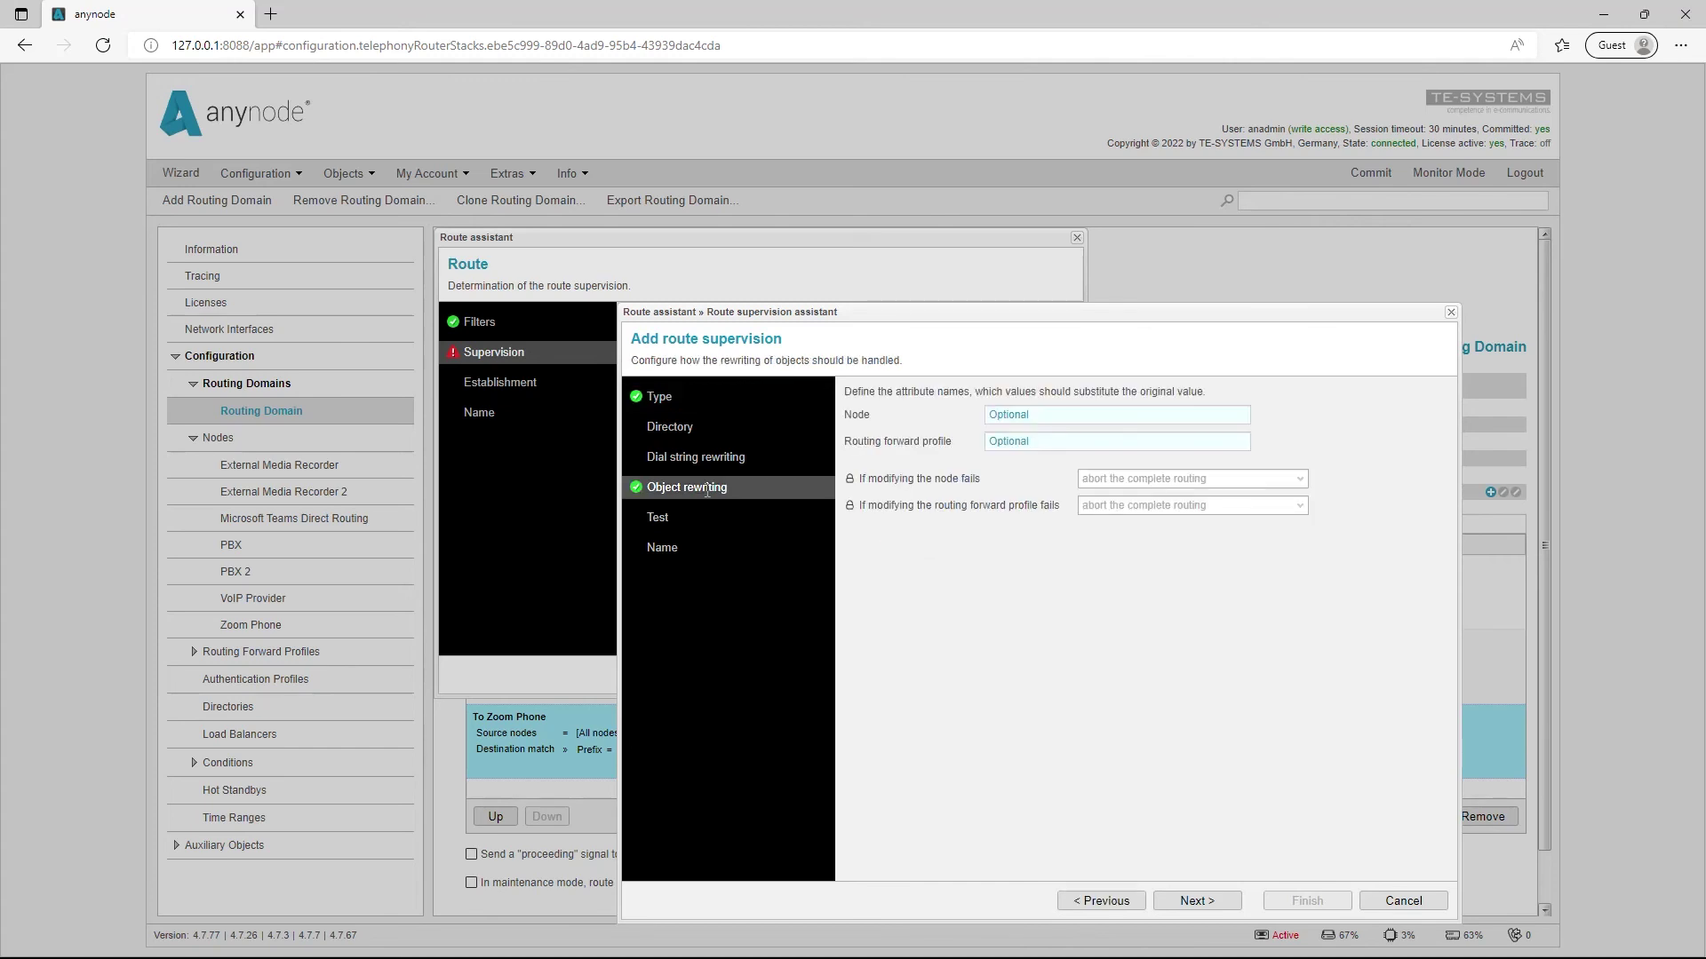
{"action": "left_click", "coordinate": [993, 417]}
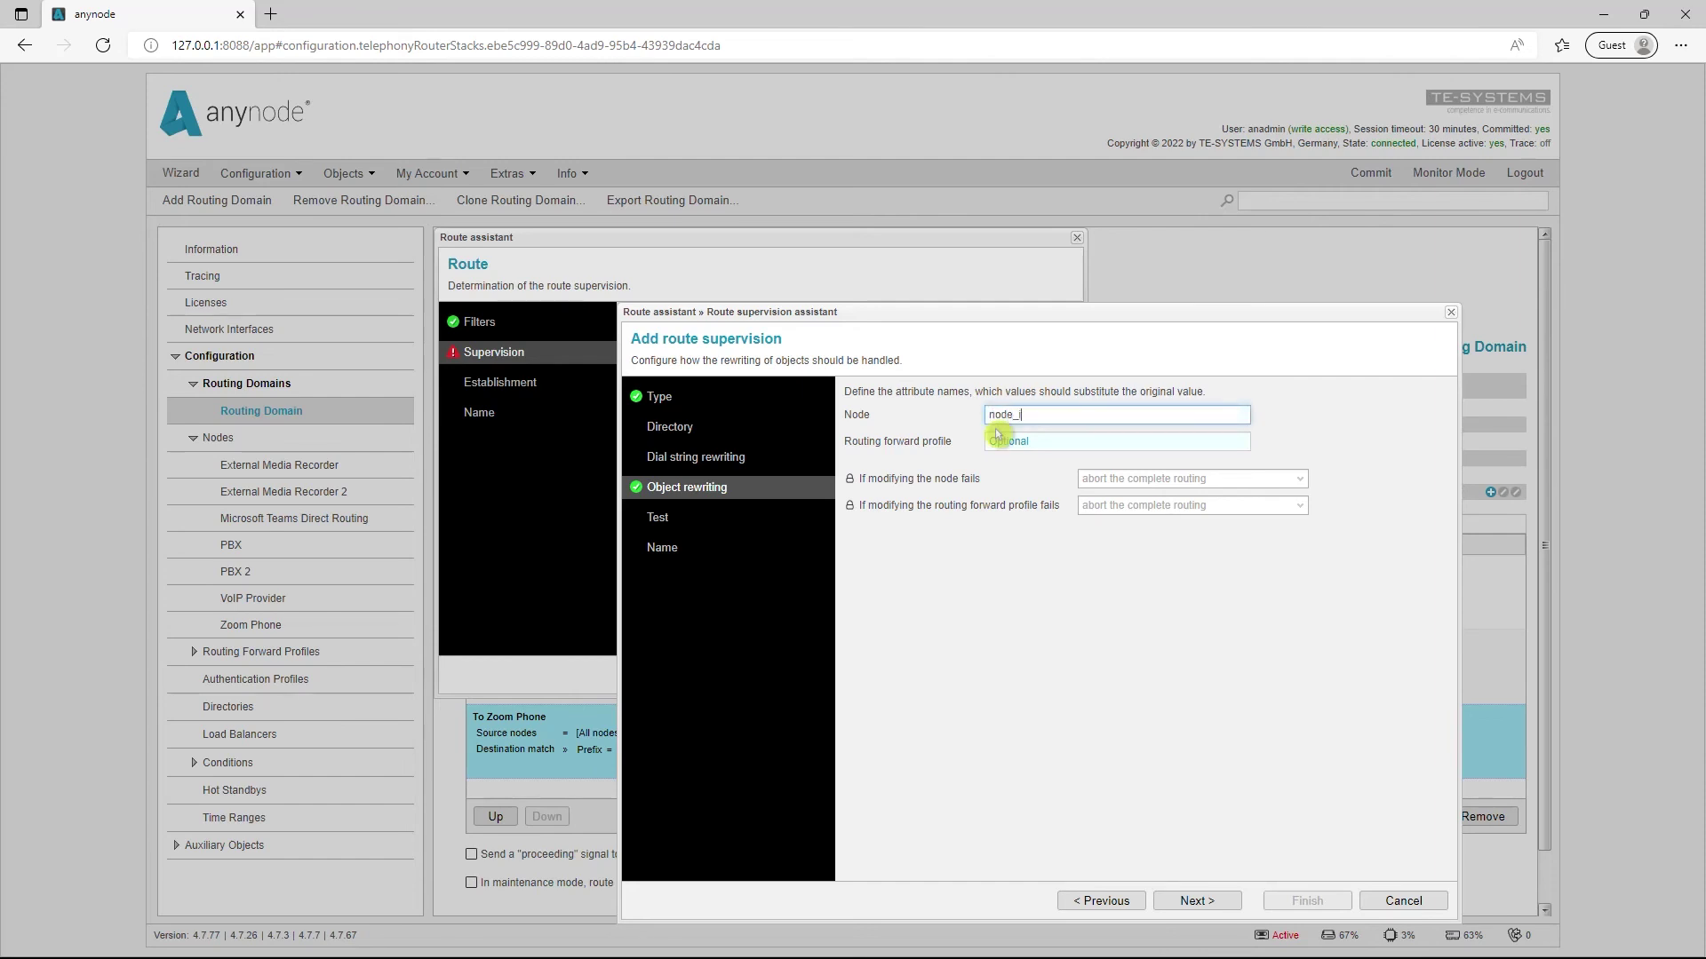
{"action": "left_click", "coordinate": [1053, 433]}
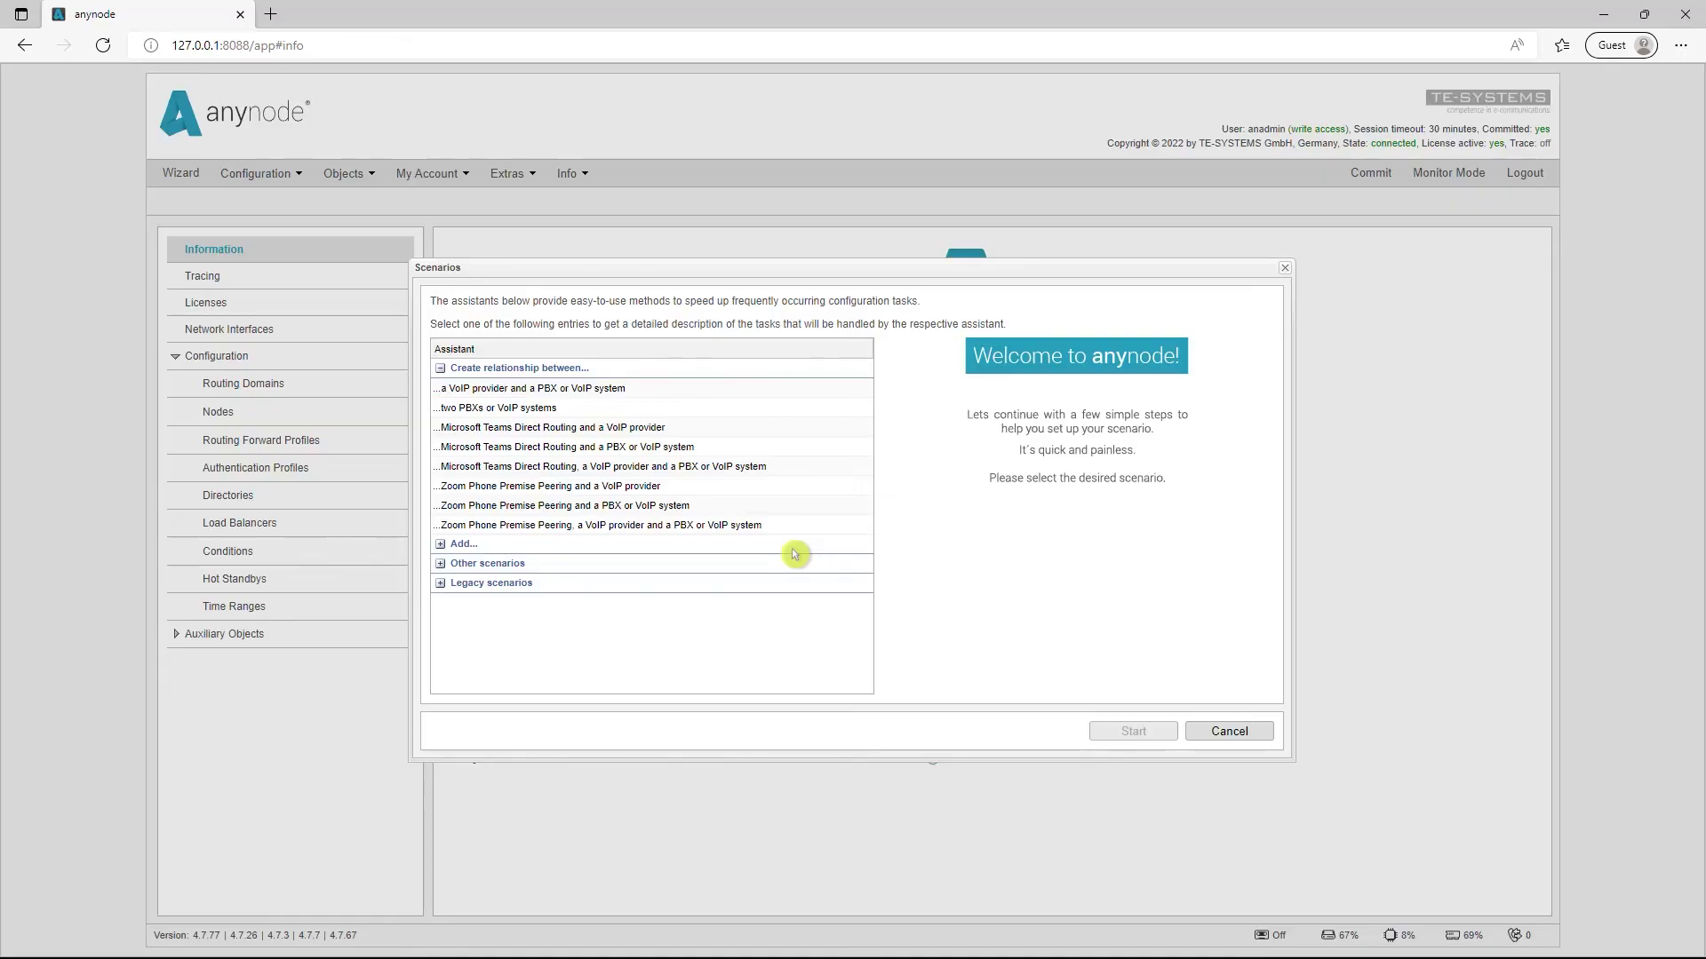
- Select and start the Teams Direct Routing, VoIP provider and PBX scenario, then scroll the PBX presets
{"action": "left_click", "coordinate": [719, 468]}
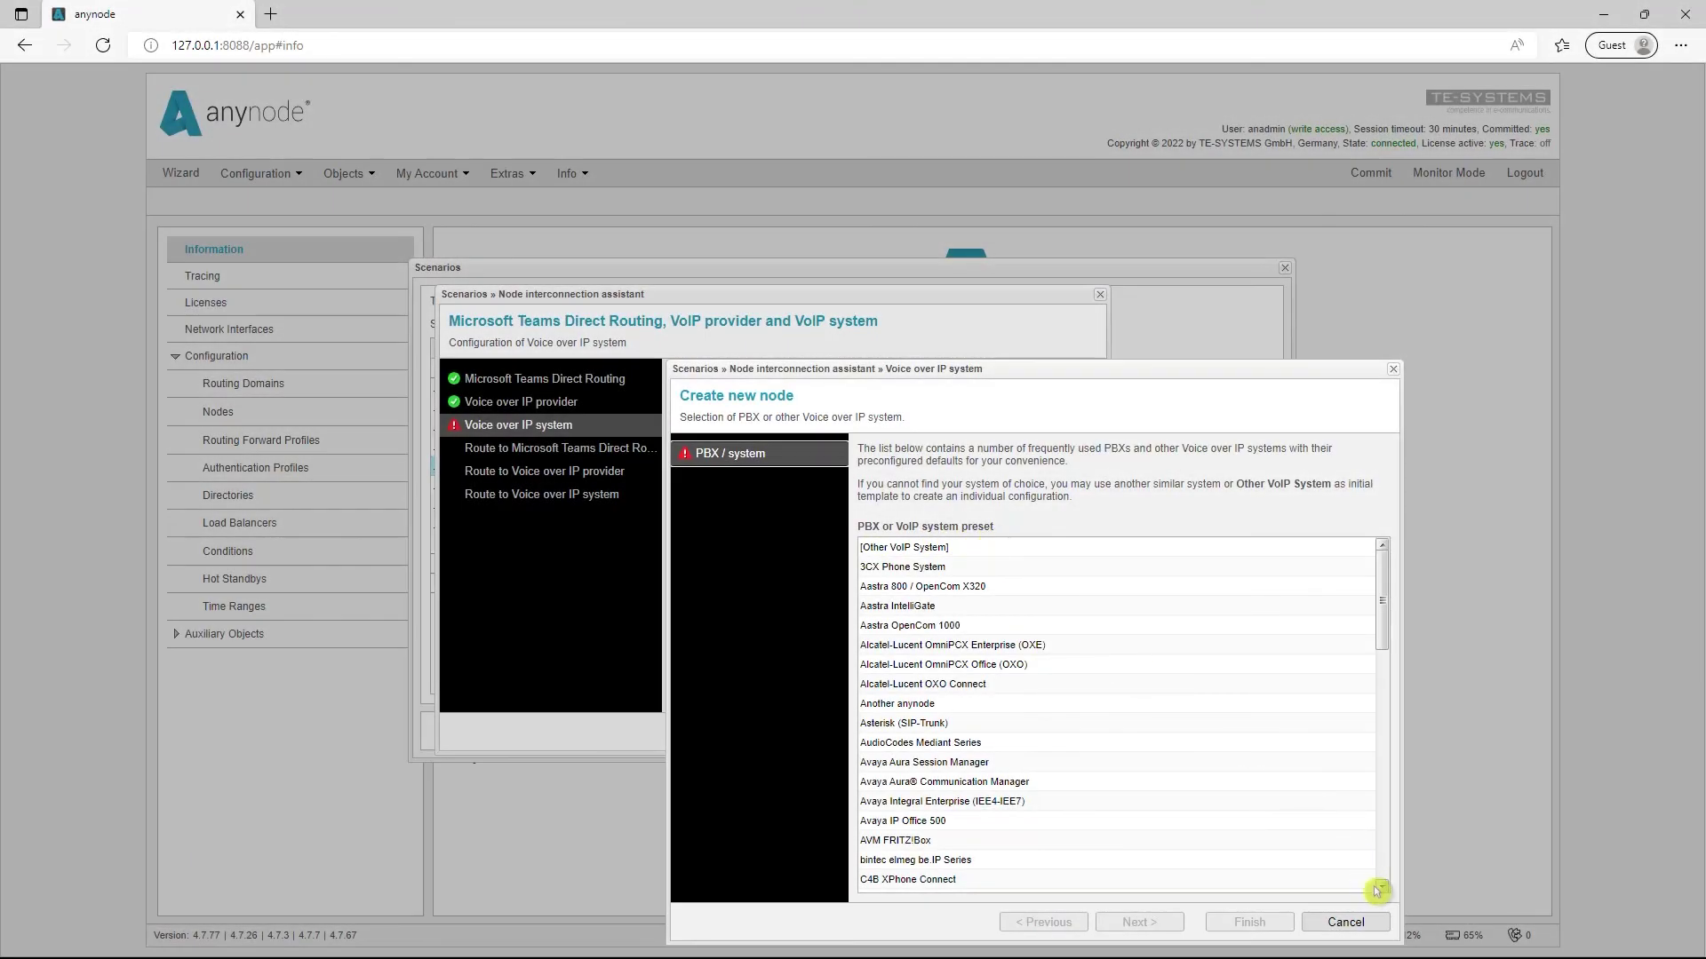
{"action": "left_click", "coordinate": [1380, 889]}
{"action": "left_click", "coordinate": [1380, 889]}
{"action": "left_click", "coordinate": [1380, 890]}
{"action": "left_click", "coordinate": [1380, 890]}
{"action": "left_click", "coordinate": [1382, 891]}
{"action": "left_click", "coordinate": [1383, 891]}
{"action": "left_click", "coordinate": [1382, 891]}
{"action": "left_click", "coordinate": [1382, 891]}
{"action": "left_click", "coordinate": [1382, 891]}
{"action": "left_click", "coordinate": [1382, 891]}
{"action": "left_click", "coordinate": [1383, 891]}
{"action": "left_click", "coordinate": [1383, 891]}
{"action": "left_click", "coordinate": [1382, 891]}
{"action": "left_click", "coordinate": [1382, 891]}
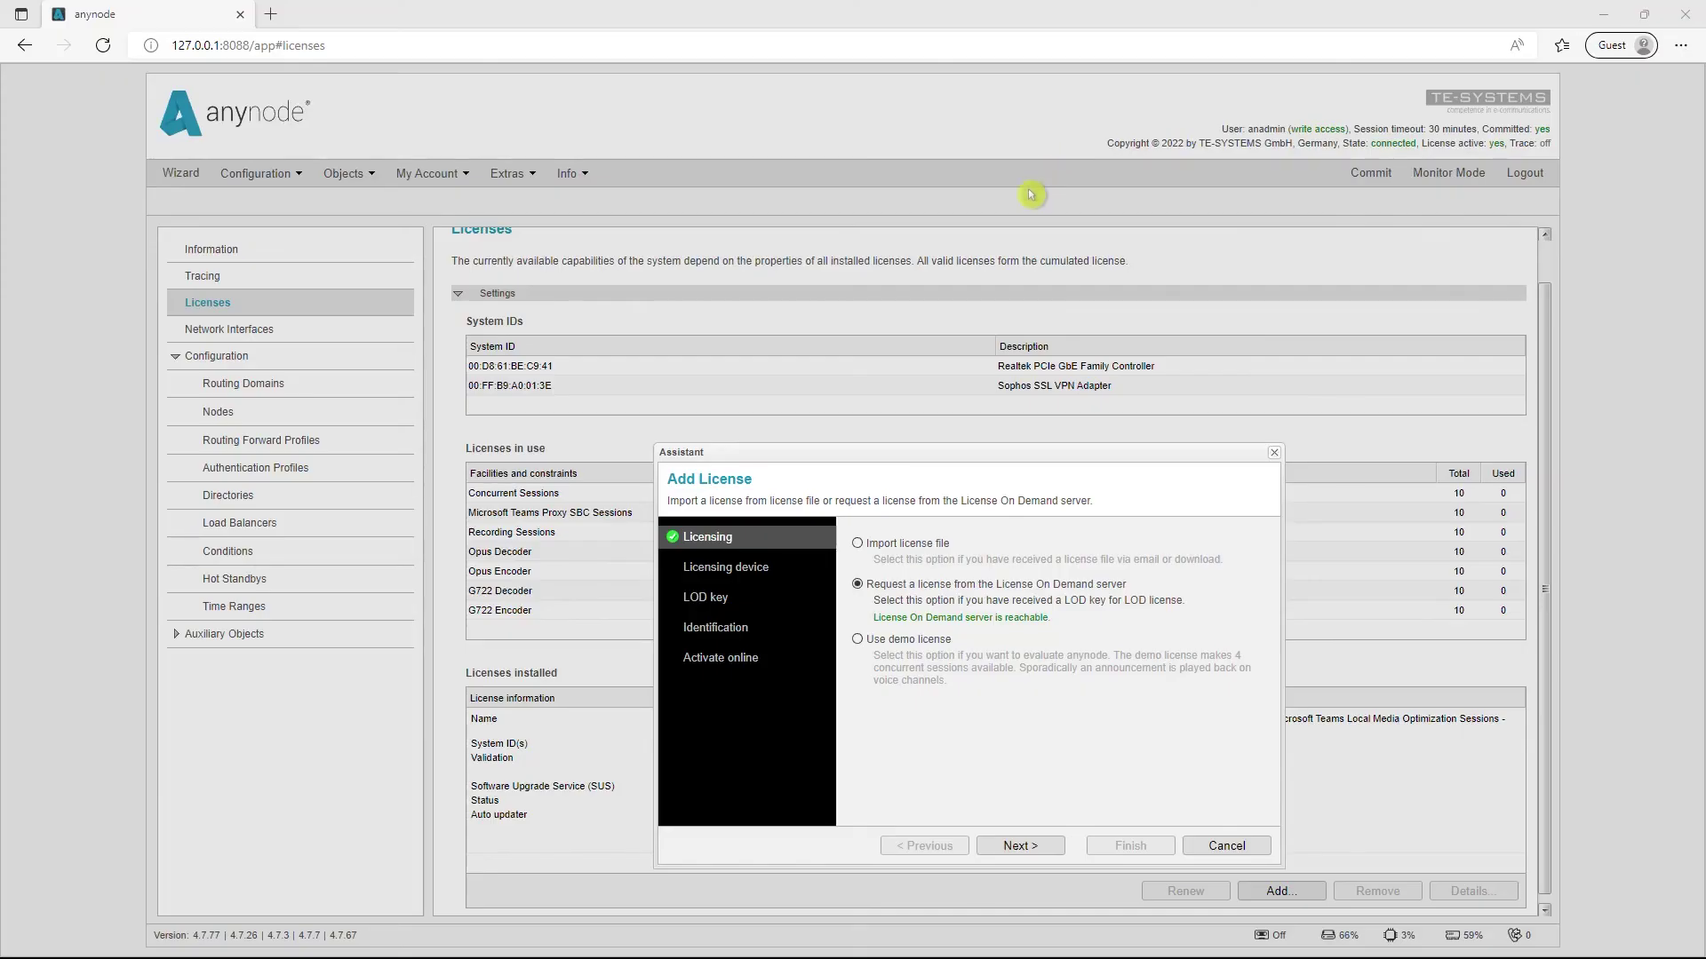
- Choose 'Use demo license' in the Add License assistant
{"action": "left_click", "coordinate": [858, 642]}
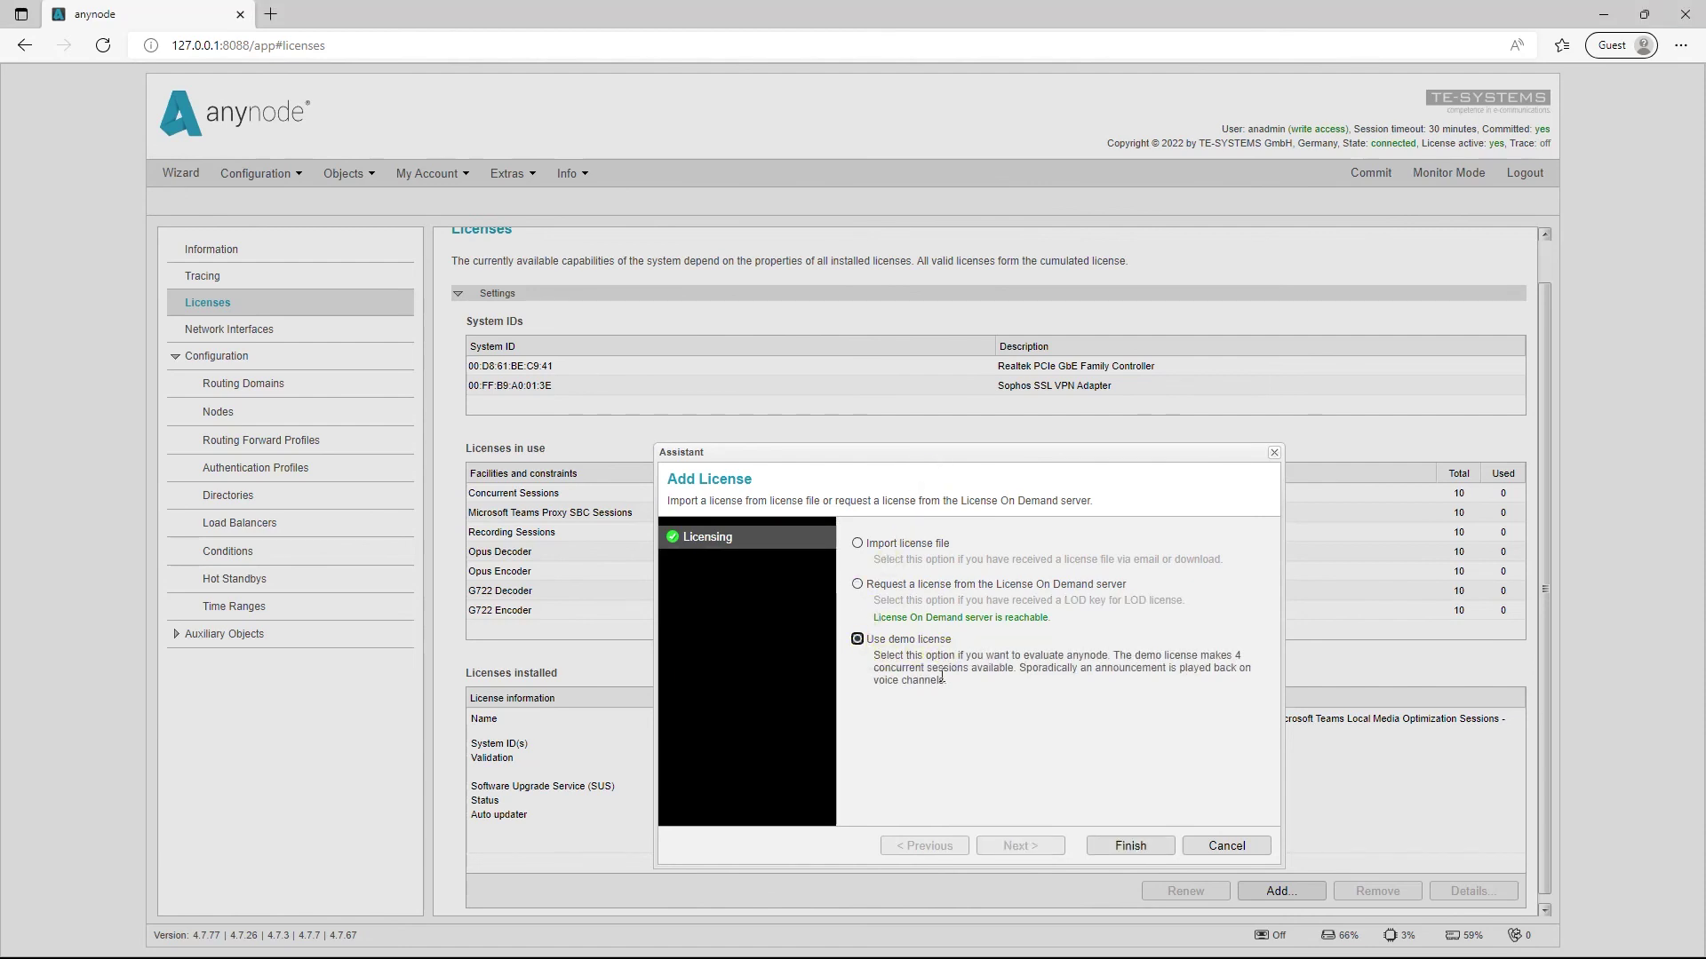